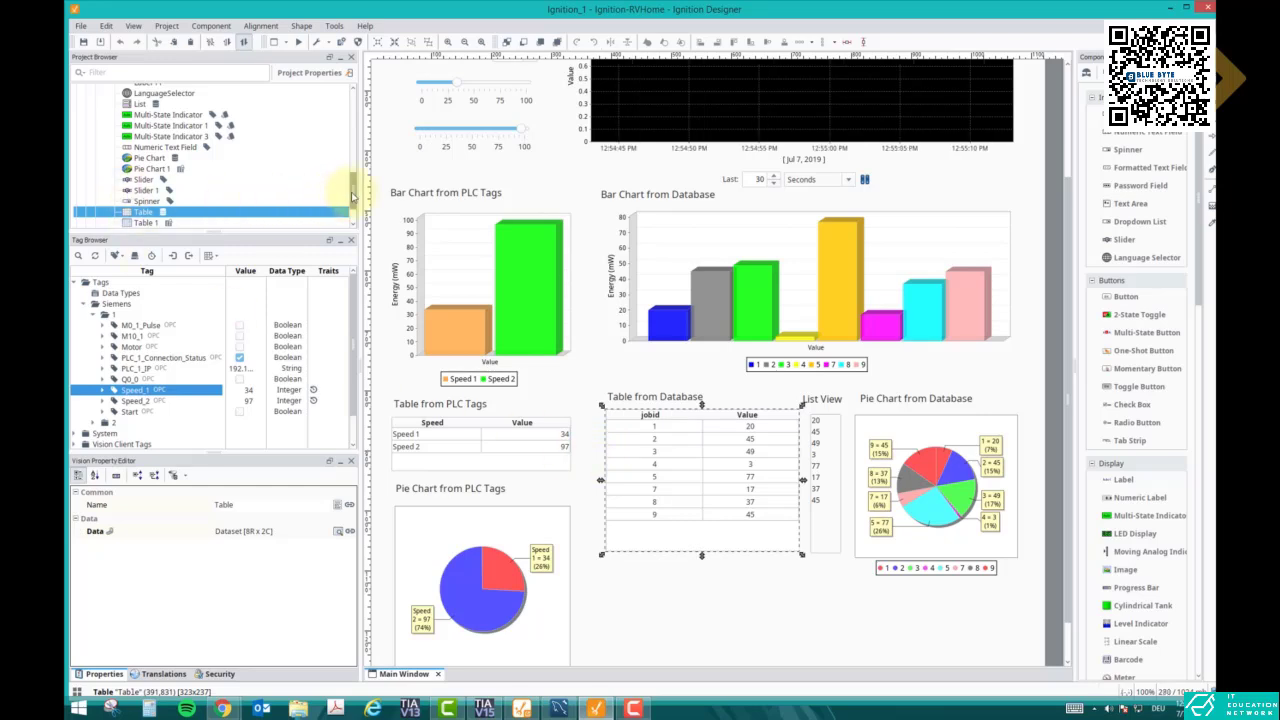
Create a new main window named Siemens in the project's Vision windows.
{"action": "left_click_drag", "start_coordinate": [352, 196], "coordinate": [356, 108]}
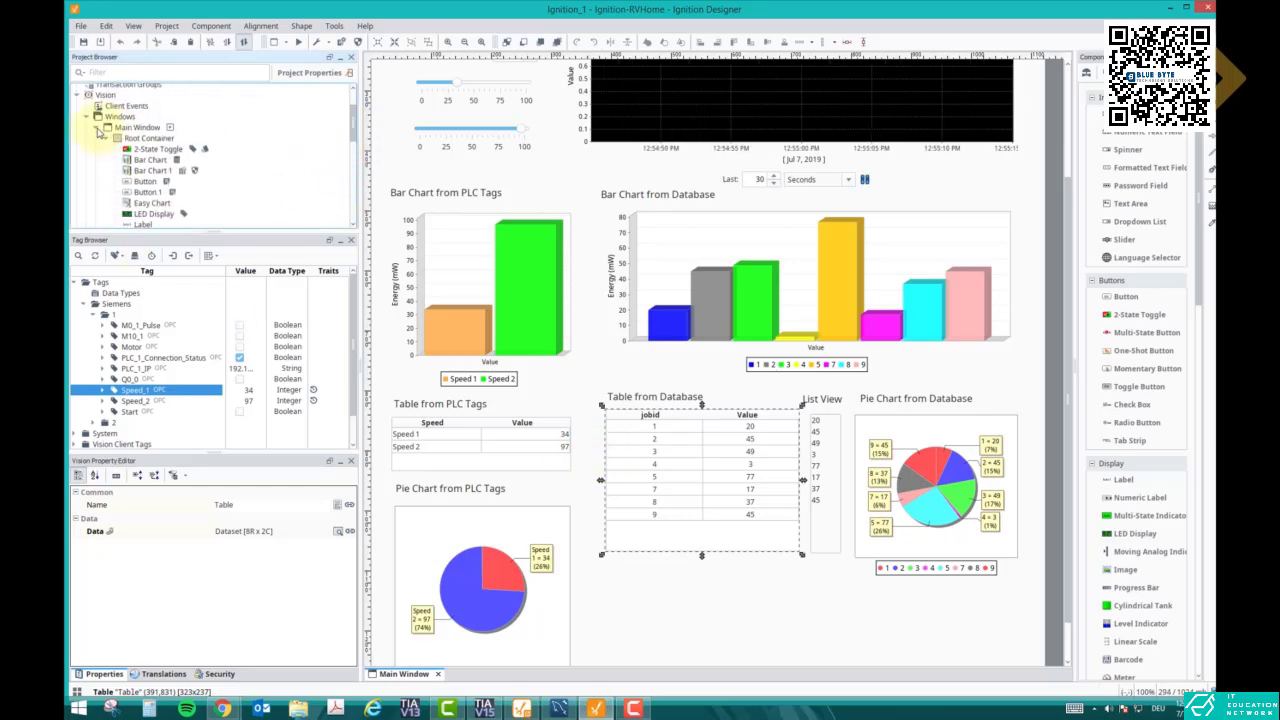
{"action": "left_click", "coordinate": [99, 133]}
{"action": "right_click", "coordinate": [117, 170]}
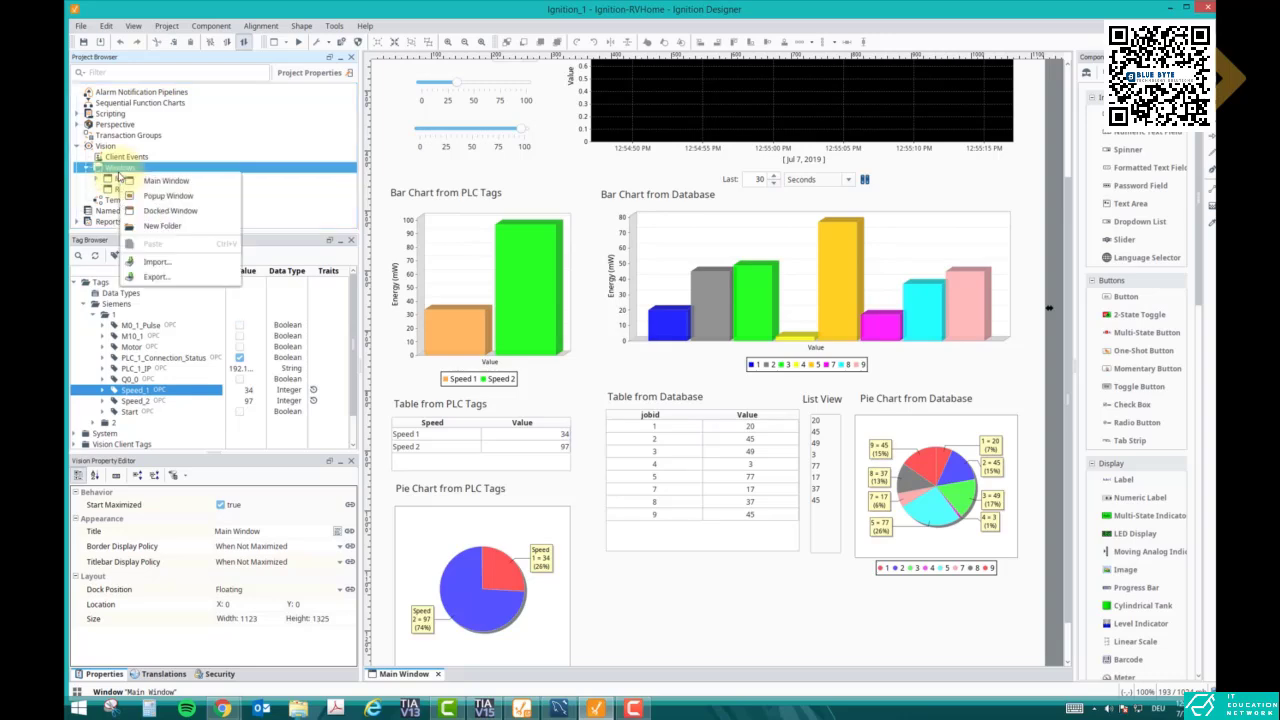
{"action": "left_click", "coordinate": [165, 180]}
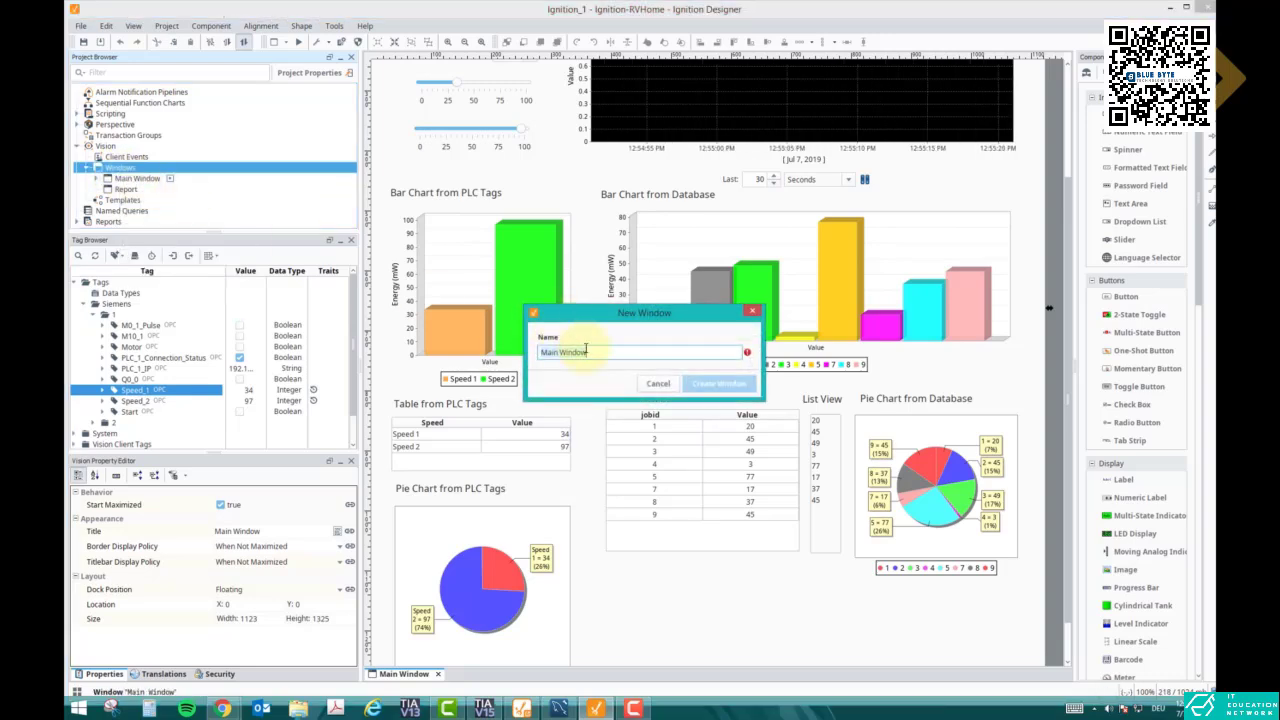
{"action": "type", "text": "Sie"}
{"action": "key", "text": "BackSpace"}
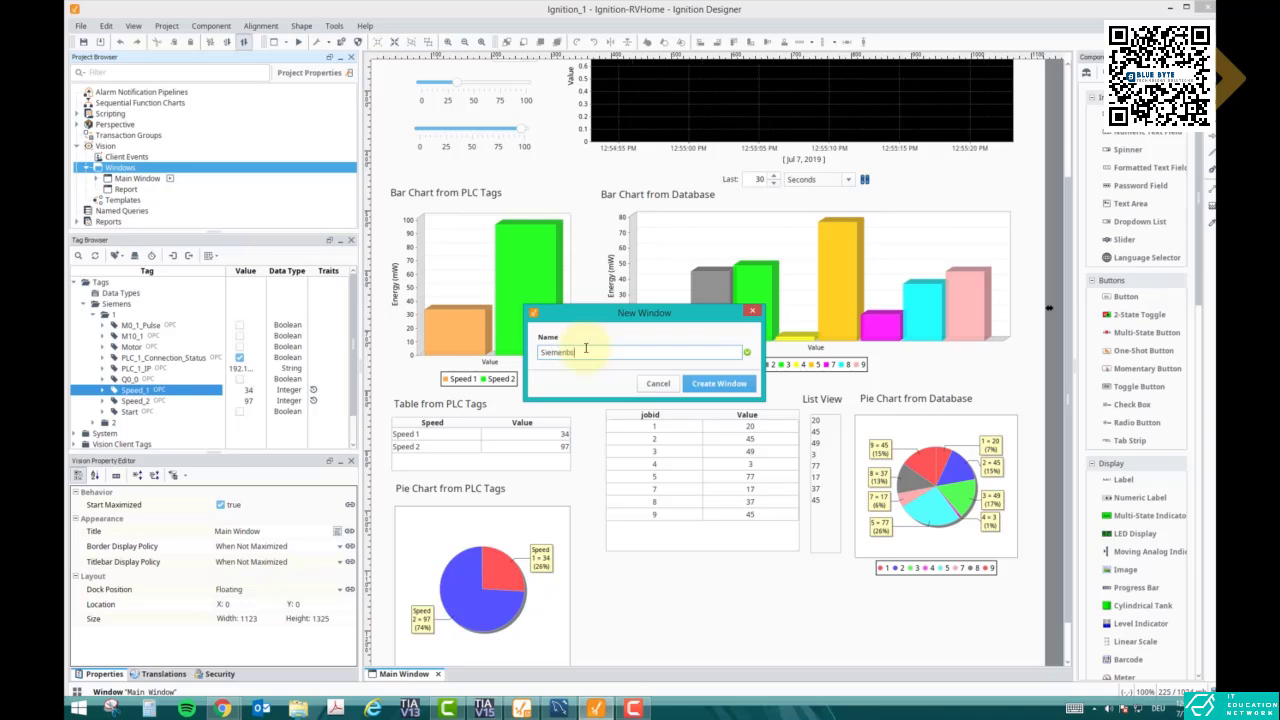
{"action": "key", "text": "BackSpace"}
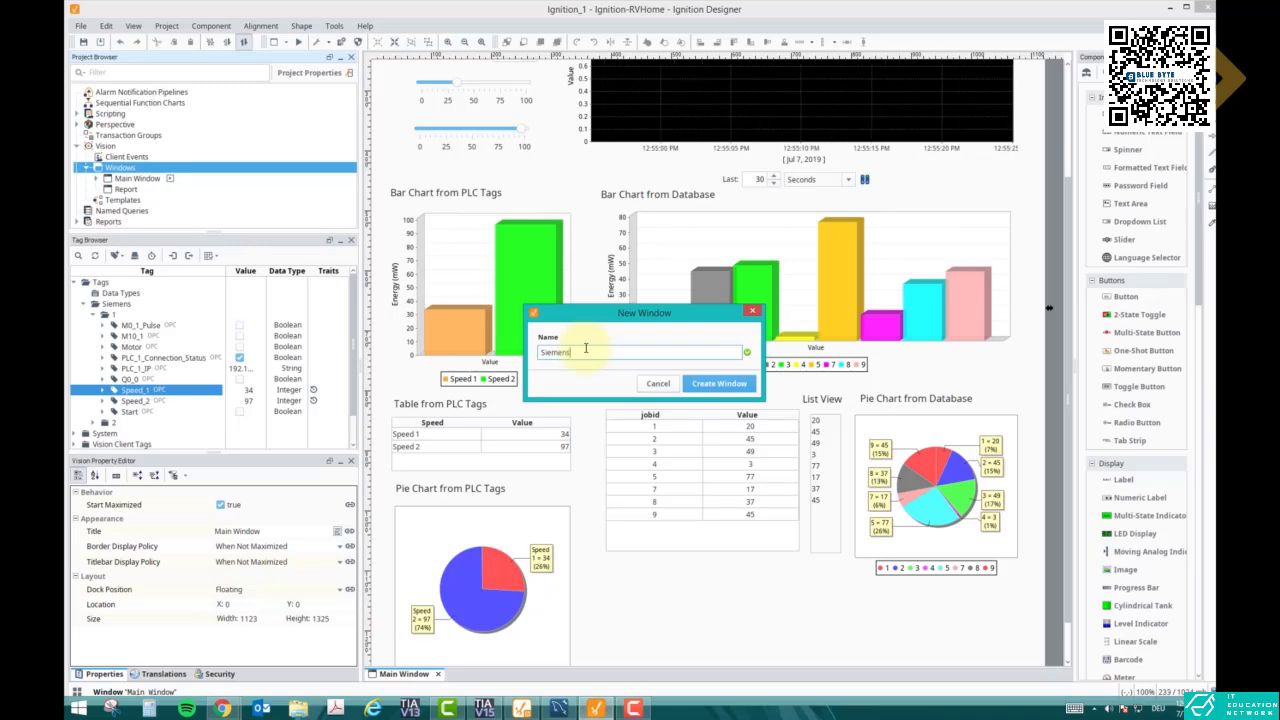
{"action": "left_click", "coordinate": [719, 383]}
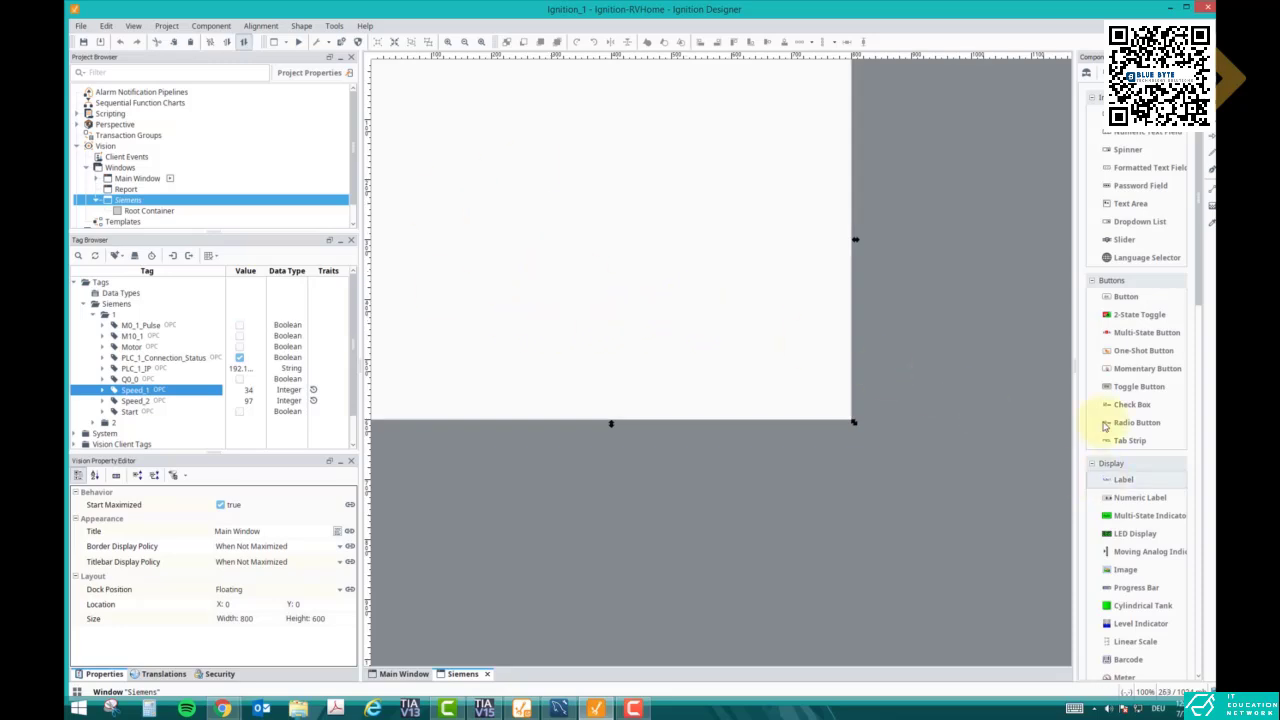
Place a table about 454 by 157 px in the Siemens window and add a widened label above it reading "Table reading from PLC Tags".
{"action": "left_click_drag", "start_coordinate": [1198, 285], "coordinate": [1194, 414]}
{"action": "left_click_drag", "start_coordinate": [1130, 345], "coordinate": [490, 97]}
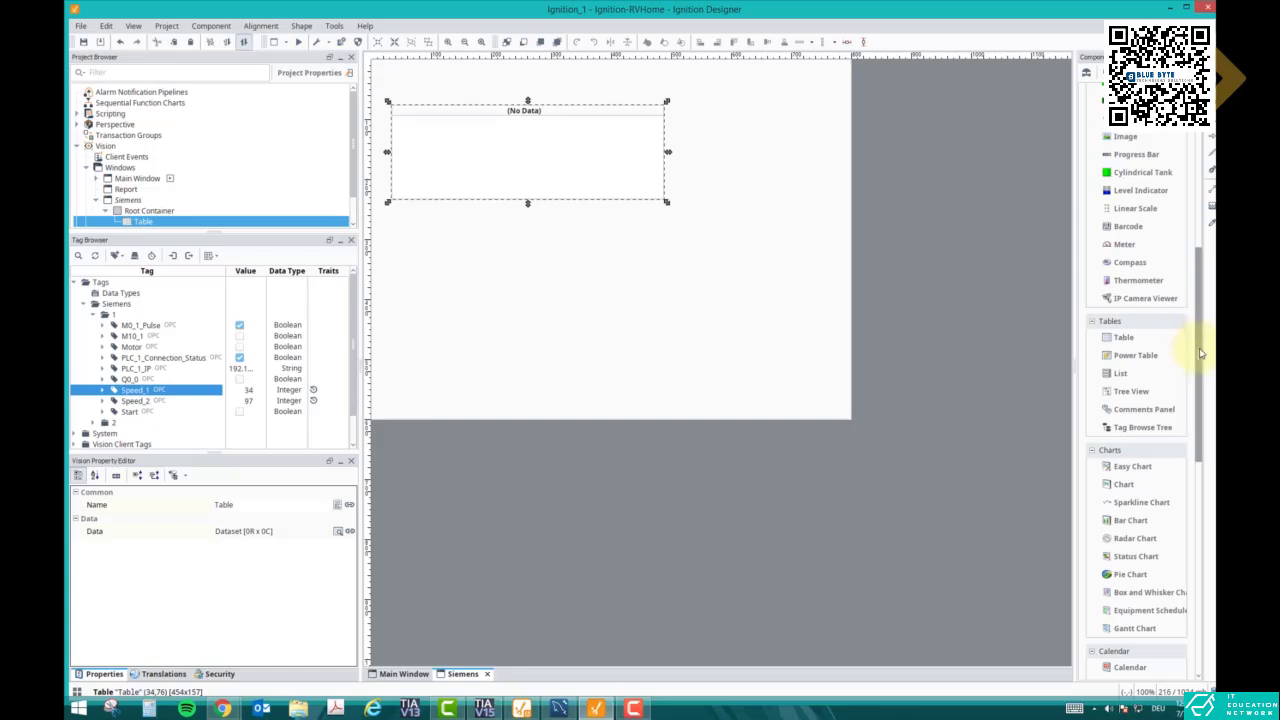
{"action": "left_click_drag", "start_coordinate": [1201, 354], "coordinate": [1199, 262]}
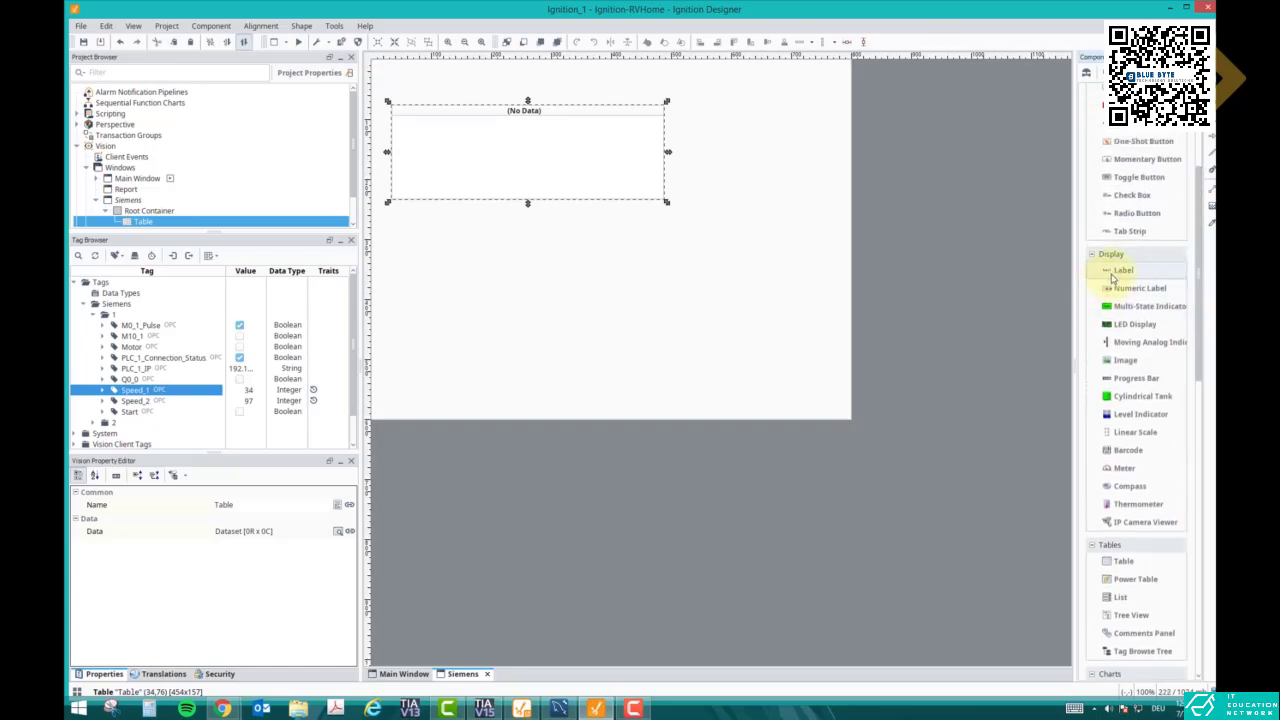
{"action": "left_click_drag", "start_coordinate": [1123, 270], "coordinate": [415, 95]}
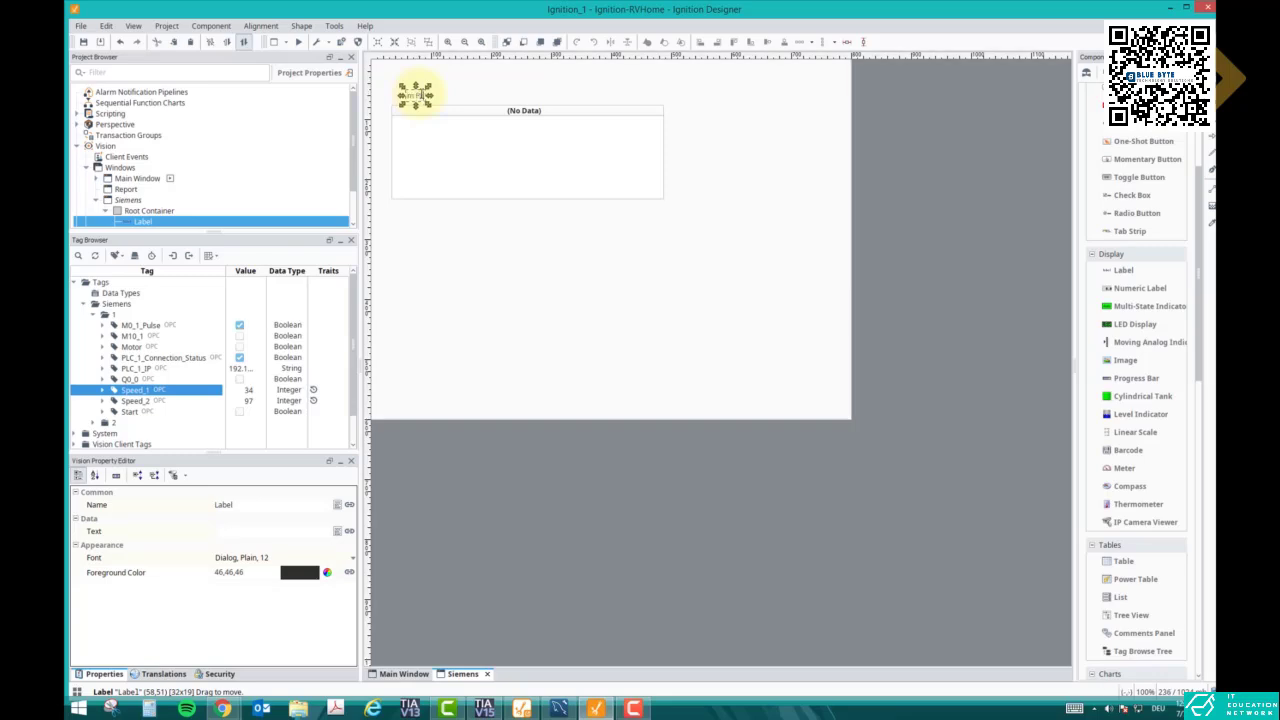
{"action": "left_click", "coordinate": [454, 143]}
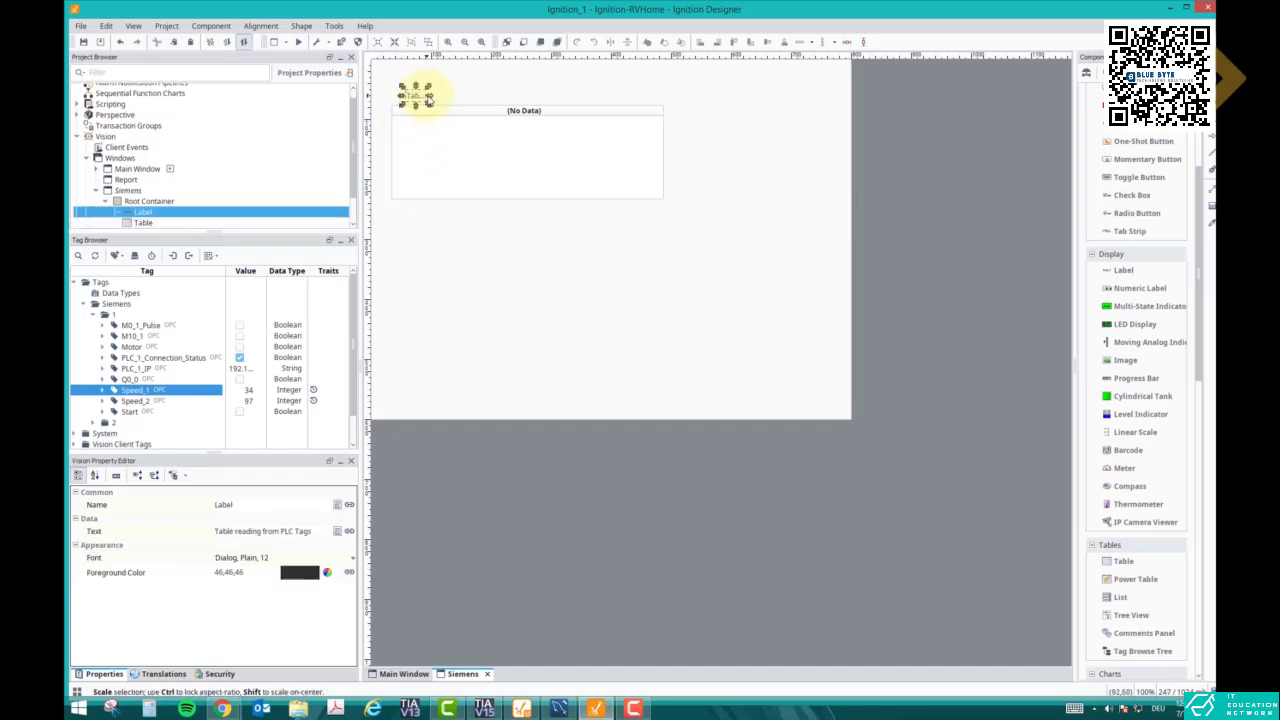
{"action": "left_click_drag", "start_coordinate": [432, 96], "coordinate": [481, 100]}
{"action": "left_click", "coordinate": [477, 131]}
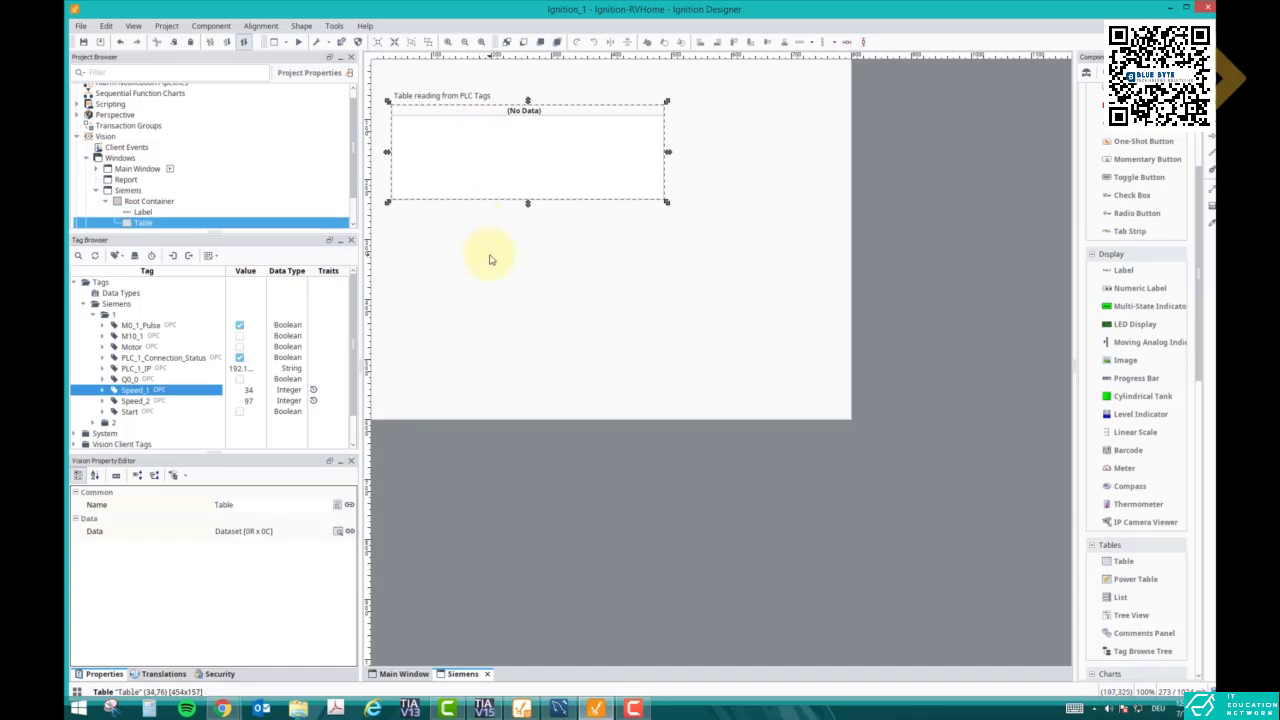
{"action": "left_click", "coordinate": [491, 257]}
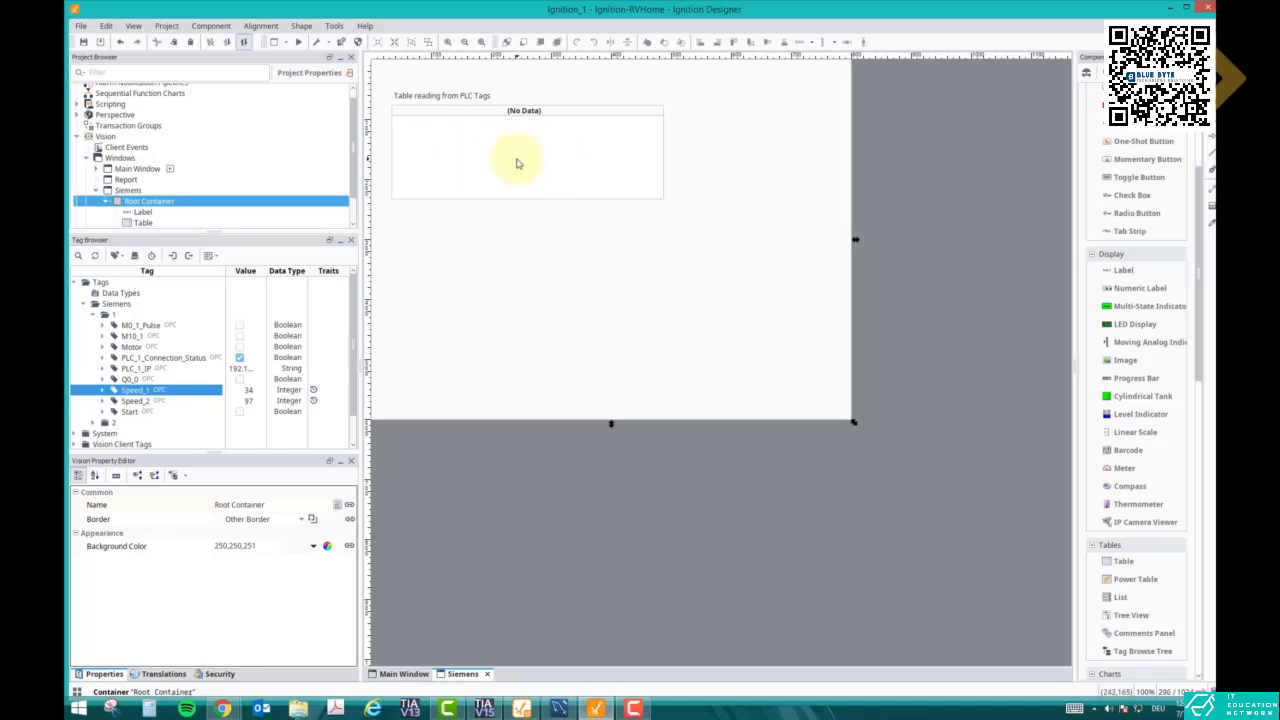
Configure the Speed_1 tag with the Default Historical tag group, history enabled and Database_CAC as its storage provider.
{"action": "right_click", "coordinate": [145, 394]}
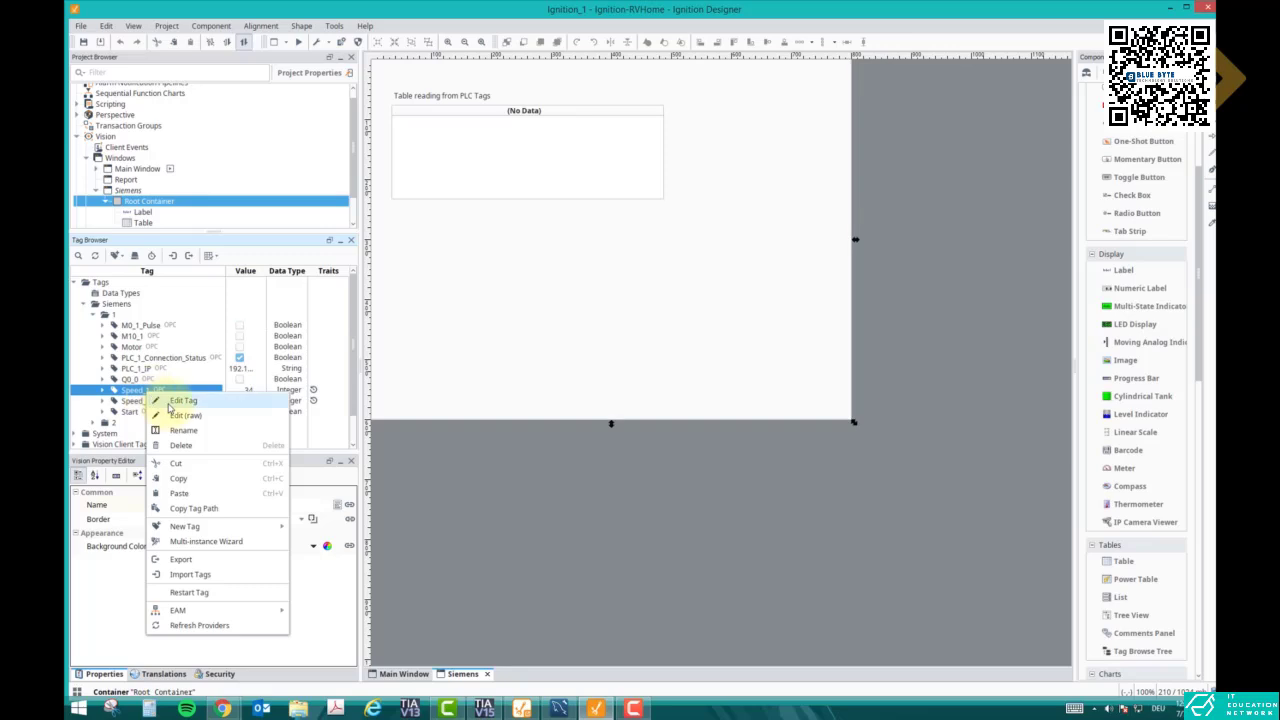
{"action": "left_click", "coordinate": [172, 401]}
{"action": "left_click_drag", "start_coordinate": [826, 366], "coordinate": [557, 162]}
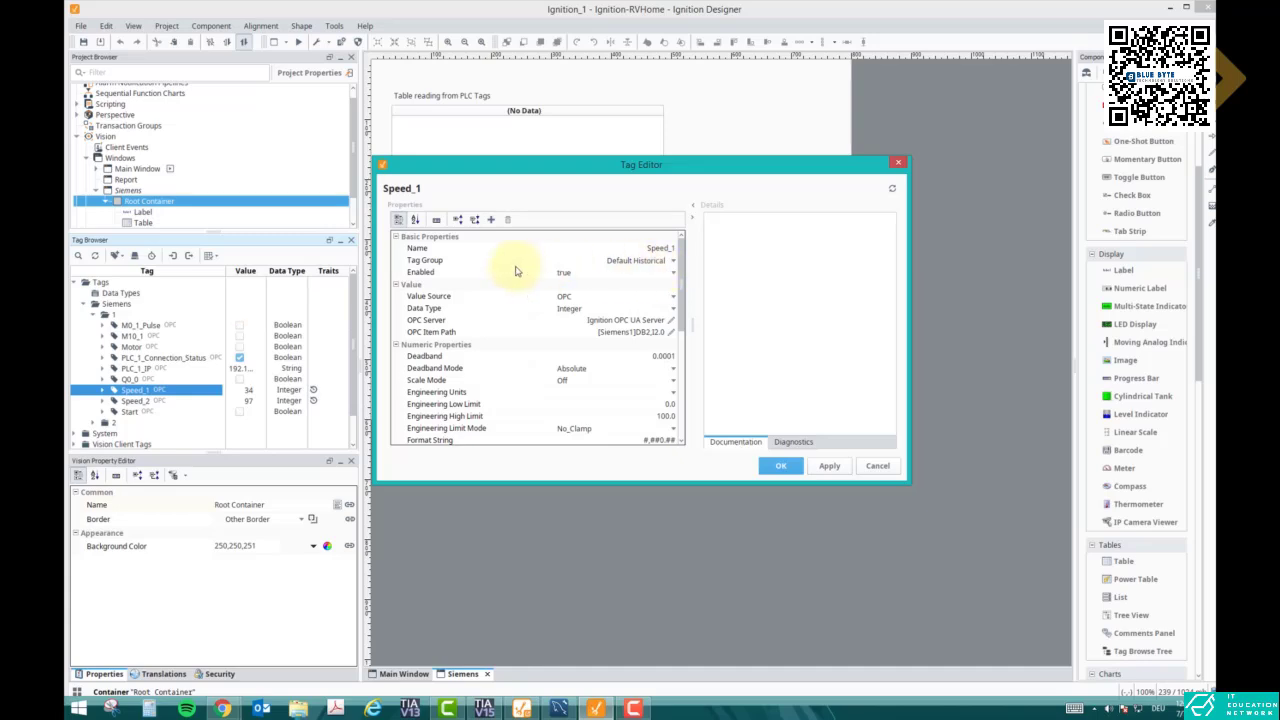
{"action": "left_click", "coordinate": [674, 260]}
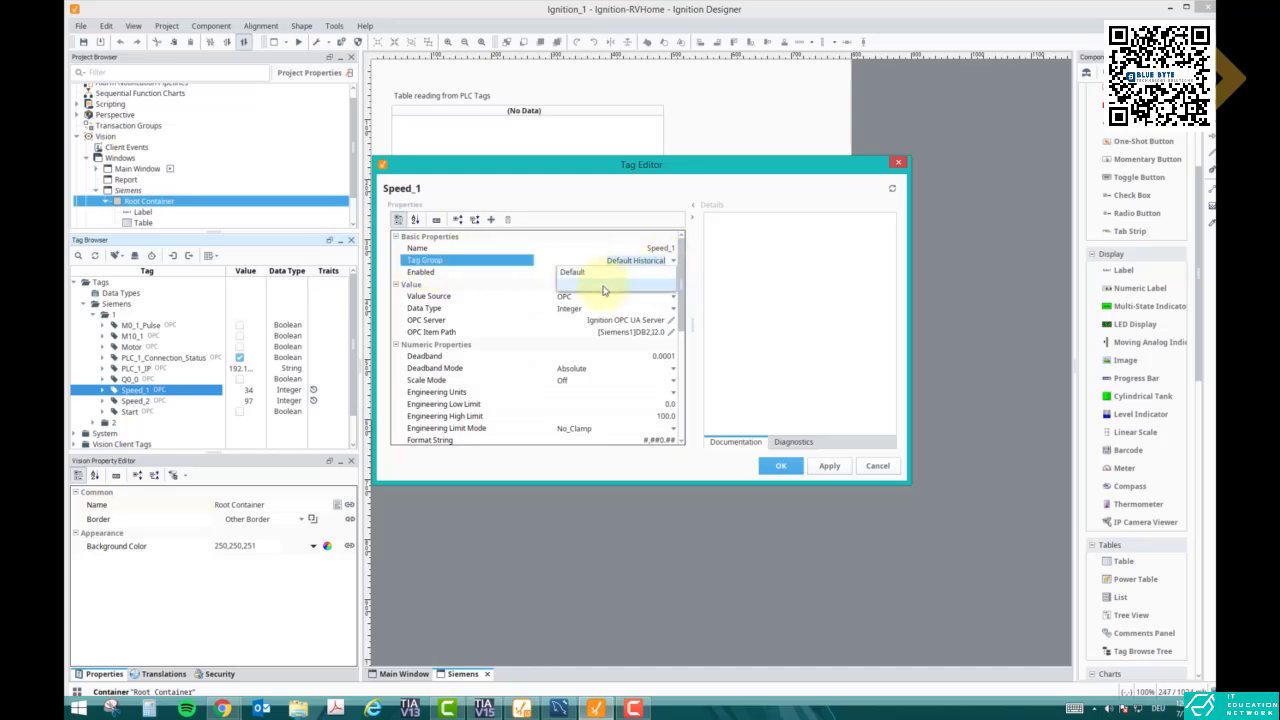
{"action": "left_click", "coordinate": [675, 262]}
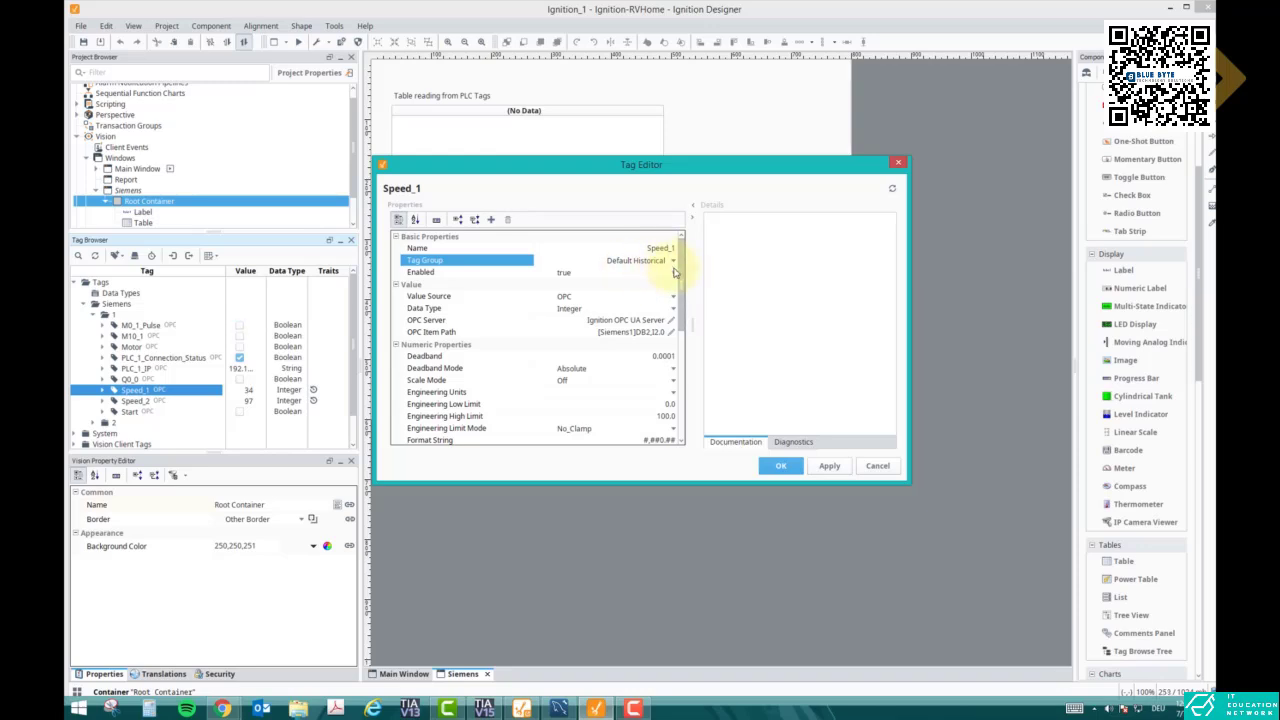
{"action": "left_click_drag", "start_coordinate": [680, 278], "coordinate": [679, 408]}
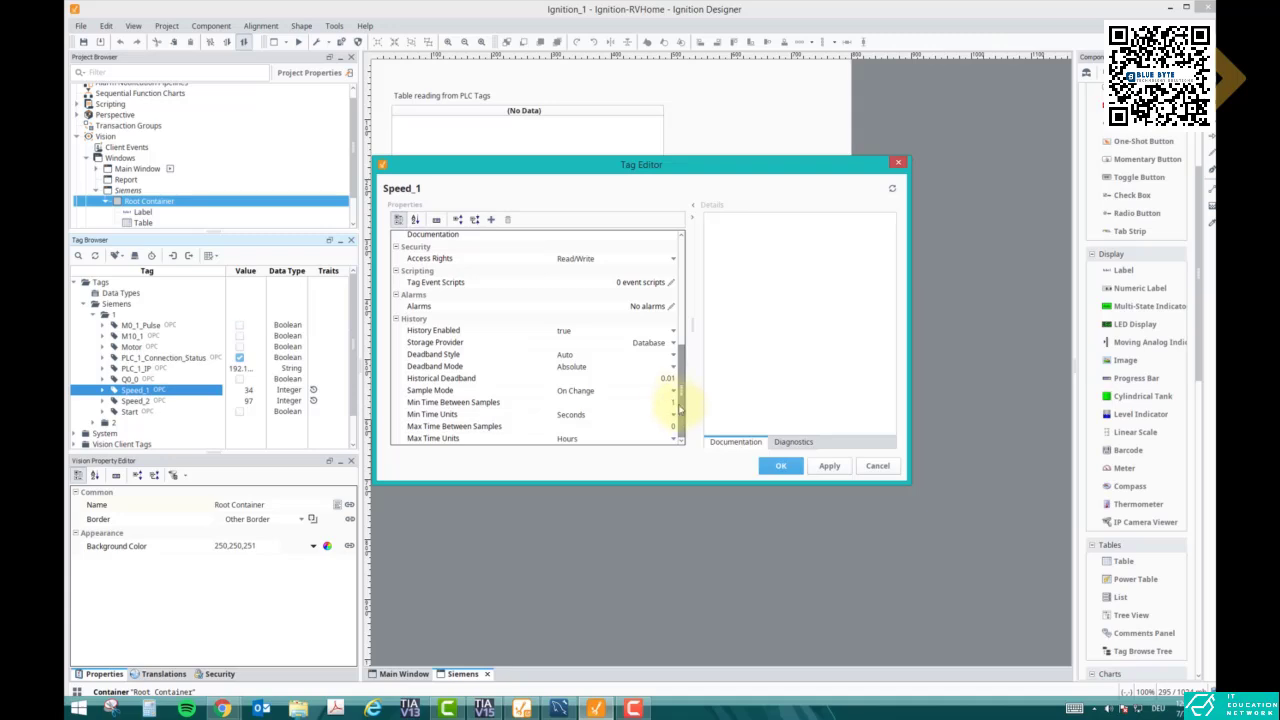
{"action": "left_click", "coordinate": [668, 332]}
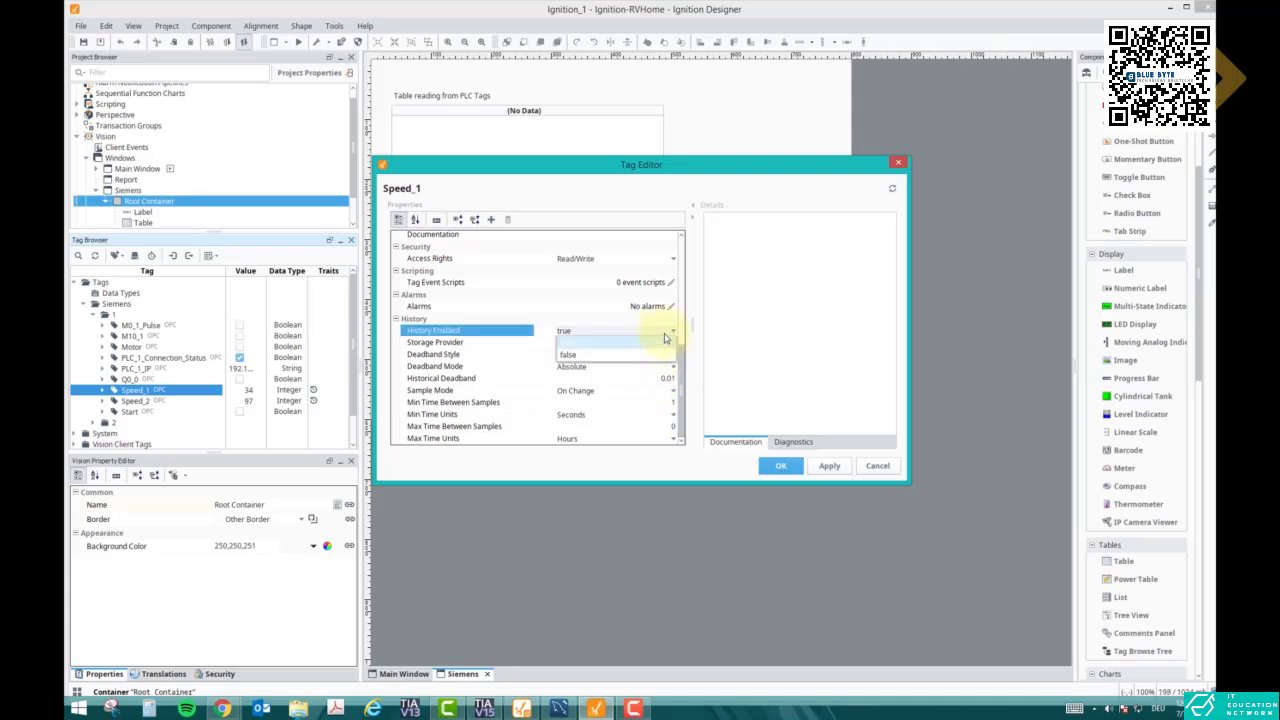
{"action": "left_click", "coordinate": [575, 347]}
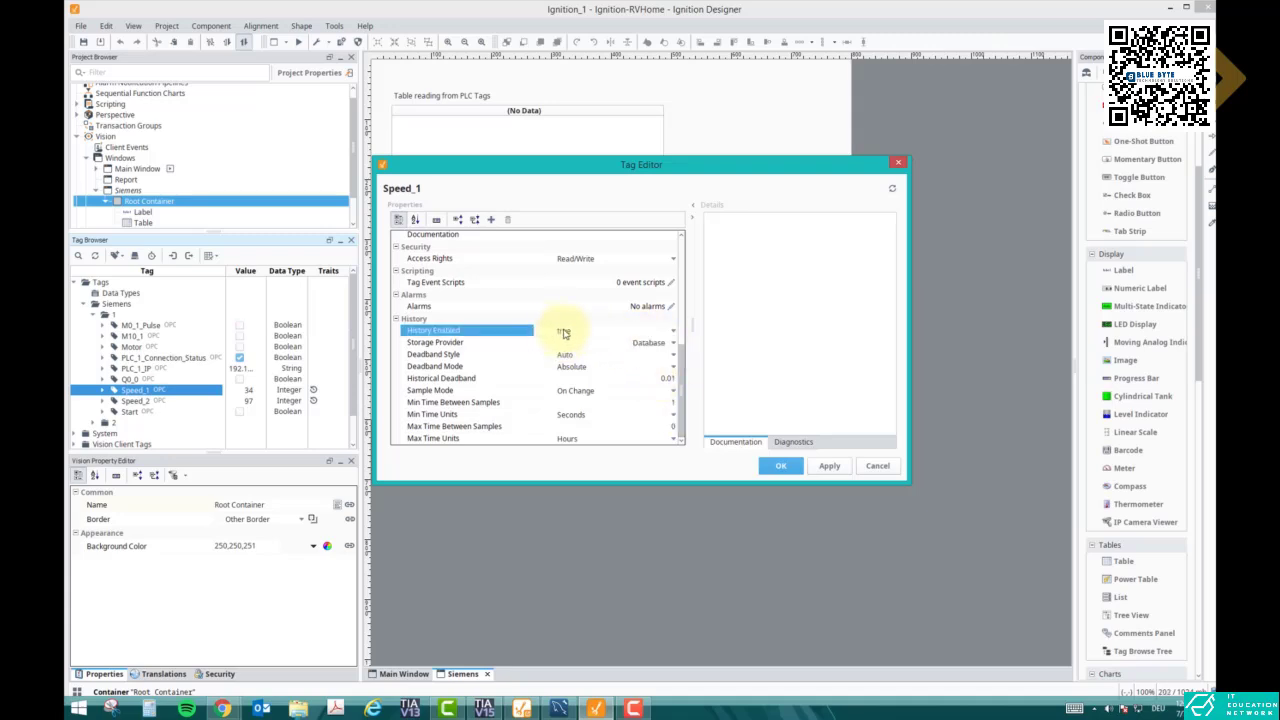
{"action": "left_click", "coordinate": [674, 344]}
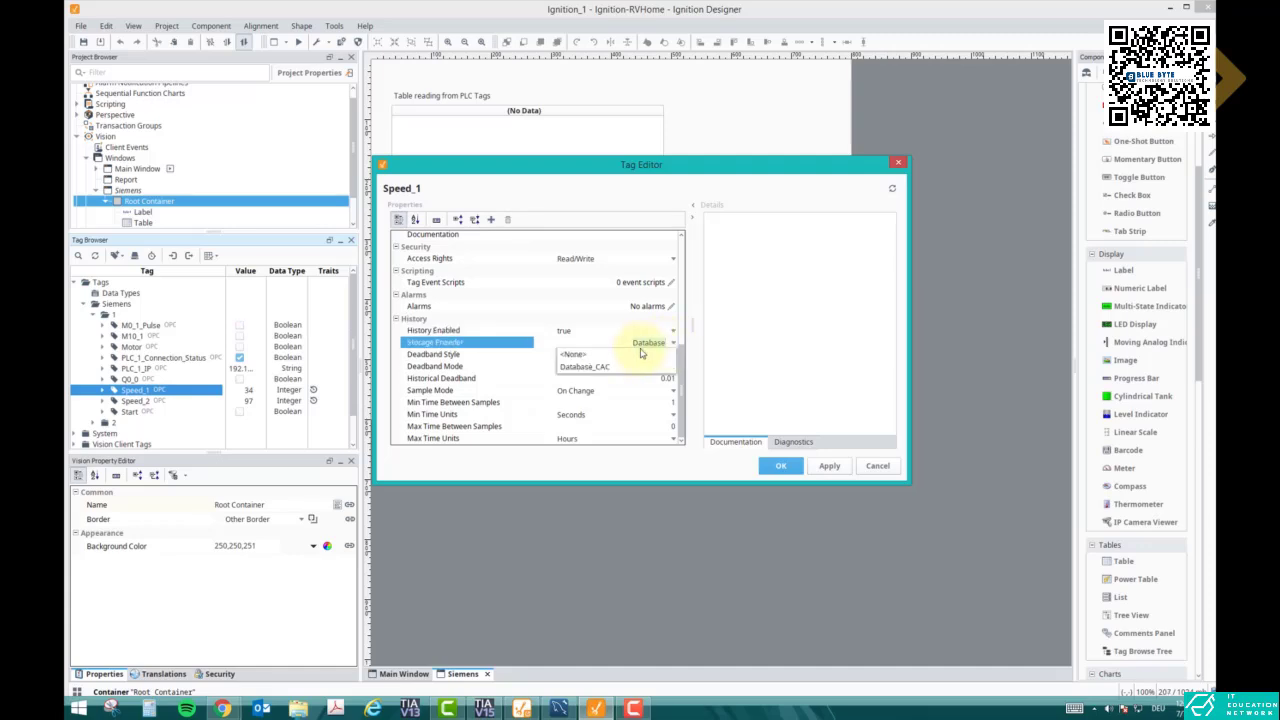
{"action": "left_click", "coordinate": [594, 371]}
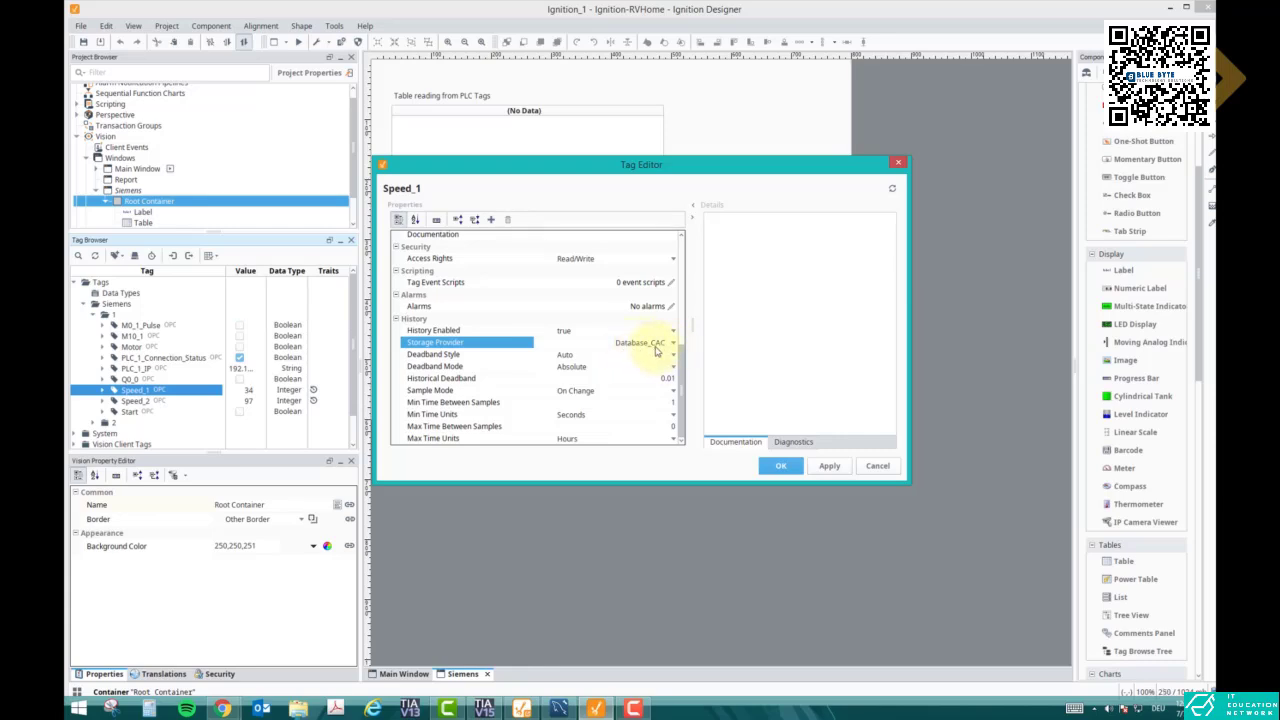
{"action": "mouse_move", "coordinate": [678, 345]}
{"action": "left_mouse_down"}
{"action": "mouse_move", "coordinate": [686, 251]}
{"action": "mouse_move", "coordinate": [694, 346]}
{"action": "mouse_move", "coordinate": [674, 337]}
{"action": "left_mouse_up"}
{"action": "left_click", "coordinate": [786, 468]}
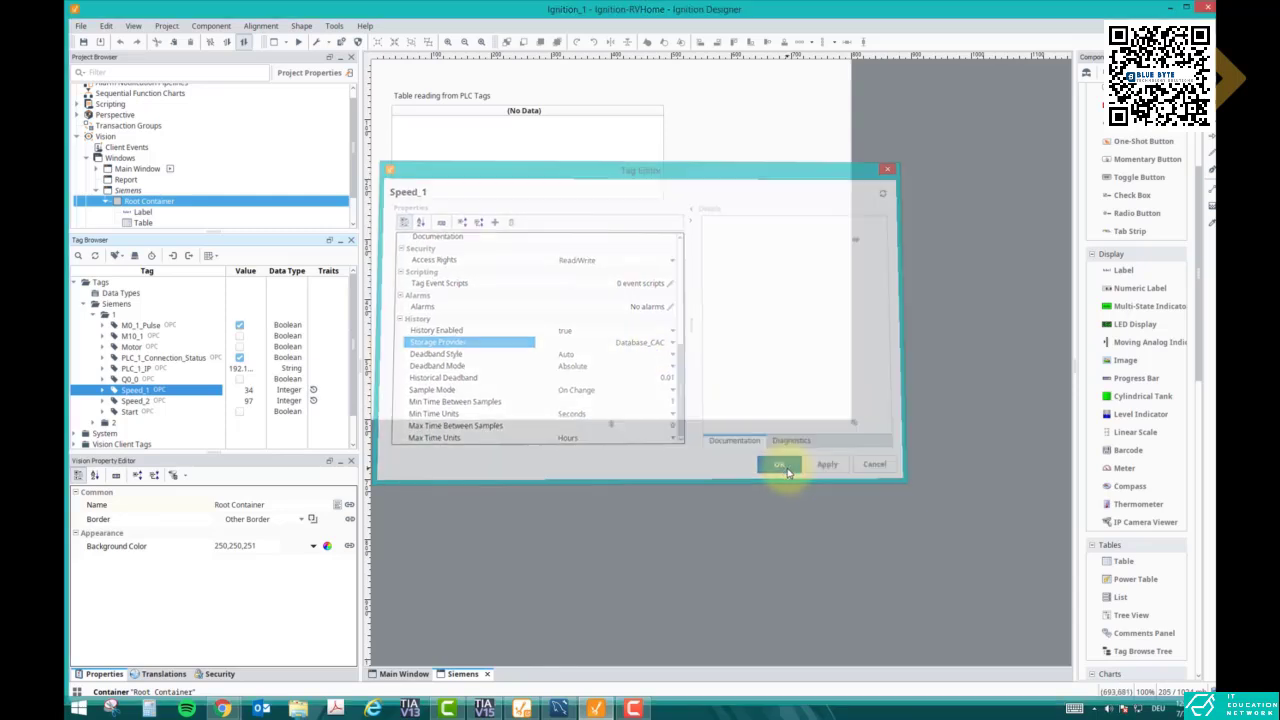
Configure the Speed_2 tag with history enabled and Database_CAC as its storage provider.
{"action": "right_click", "coordinate": [143, 402]}
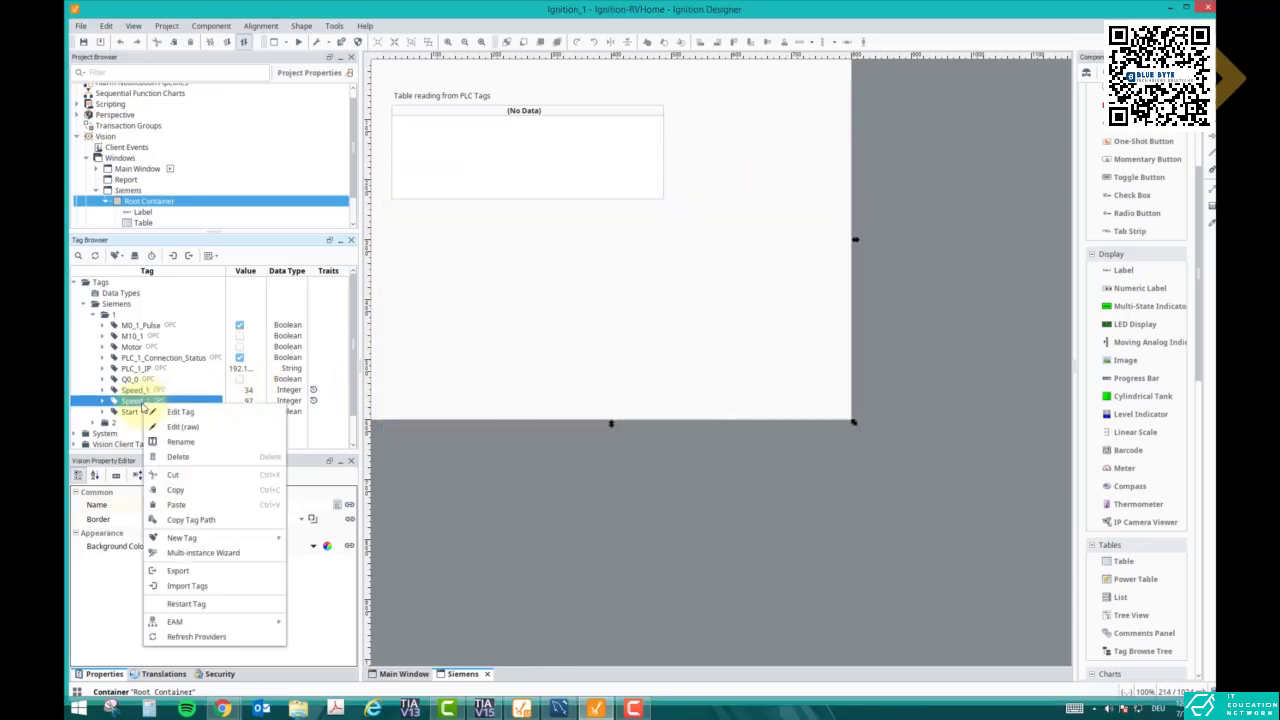
{"action": "left_click", "coordinate": [162, 411]}
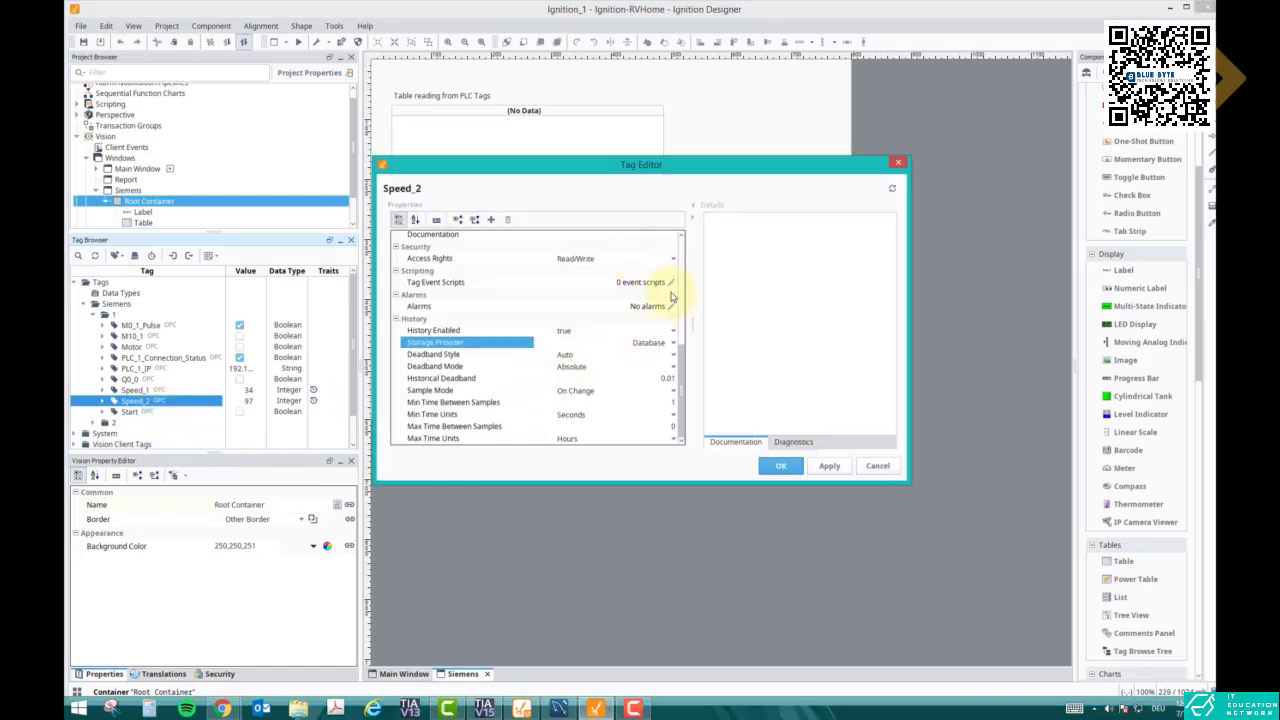
{"action": "left_click_drag", "start_coordinate": [680, 325], "coordinate": [665, 352]}
{"action": "left_click", "coordinate": [667, 355]}
{"action": "left_click", "coordinate": [670, 331]}
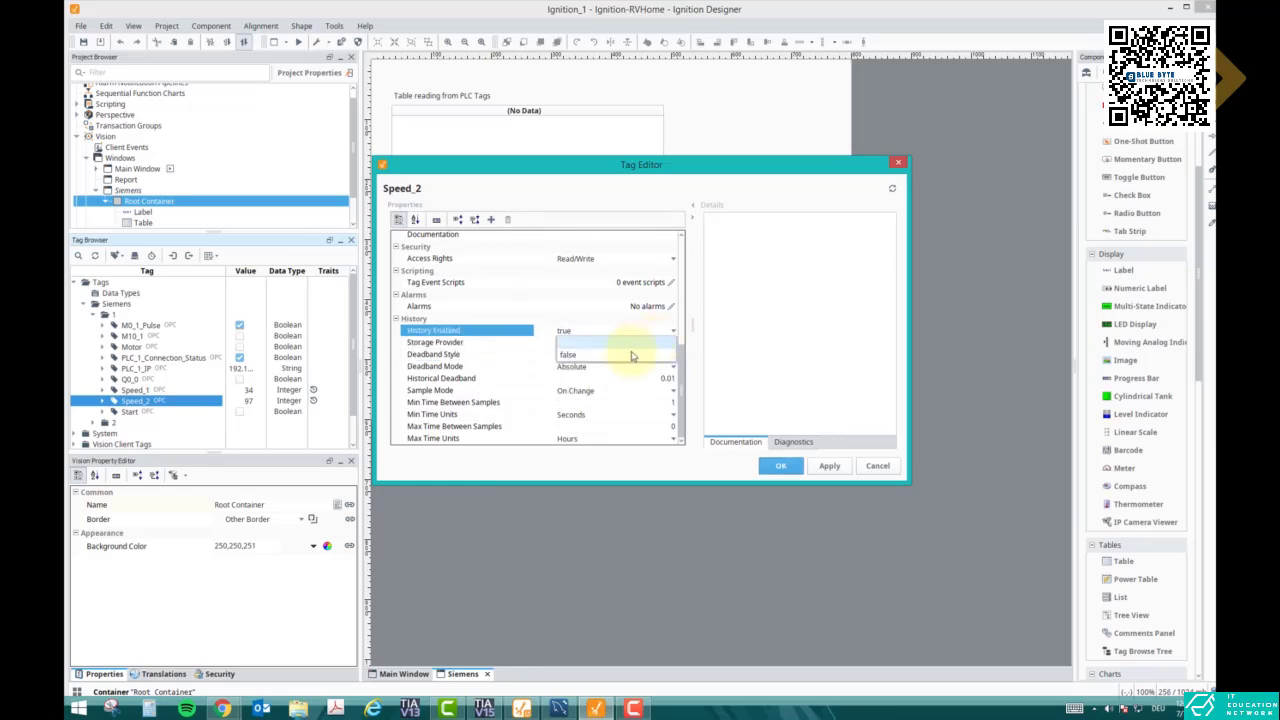
{"action": "left_click", "coordinate": [624, 344]}
{"action": "left_click", "coordinate": [673, 344]}
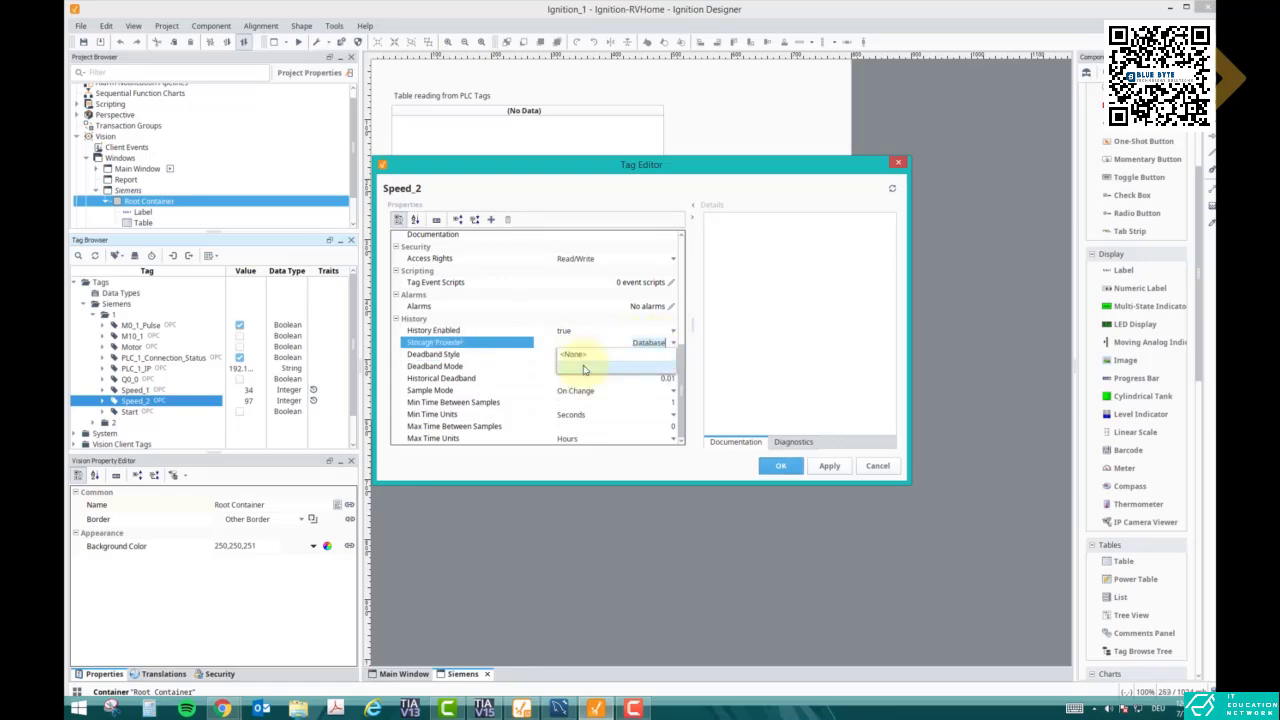
{"action": "left_click", "coordinate": [585, 370]}
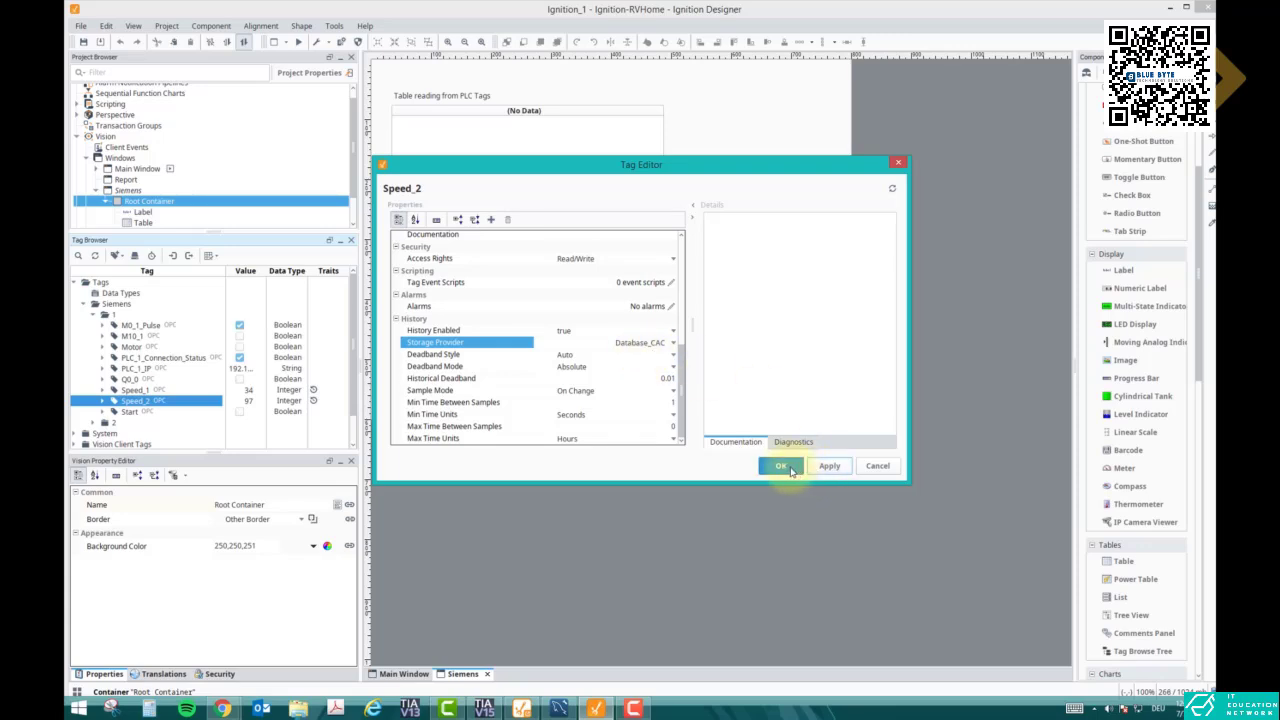
{"action": "left_click", "coordinate": [783, 466]}
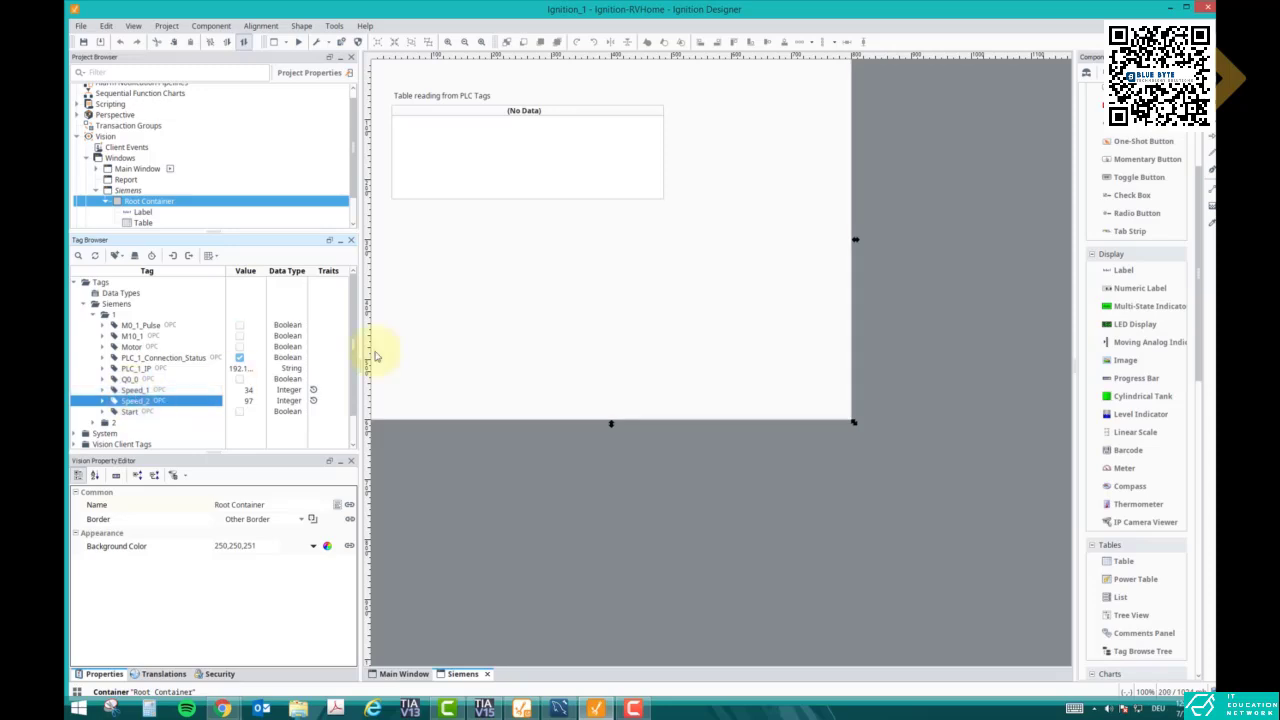
Open the new table's dataset and add a String column named Speed at position 0.
{"action": "left_click", "coordinate": [495, 180]}
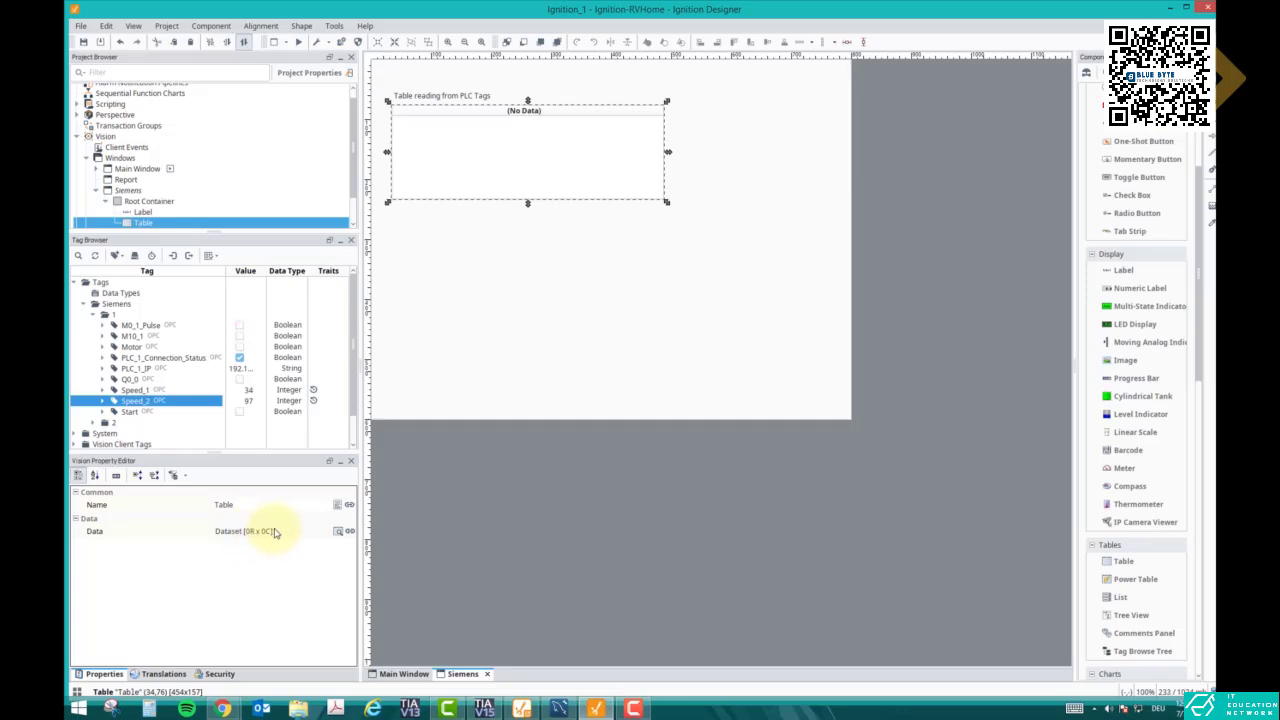
{"action": "left_click", "coordinate": [338, 532]}
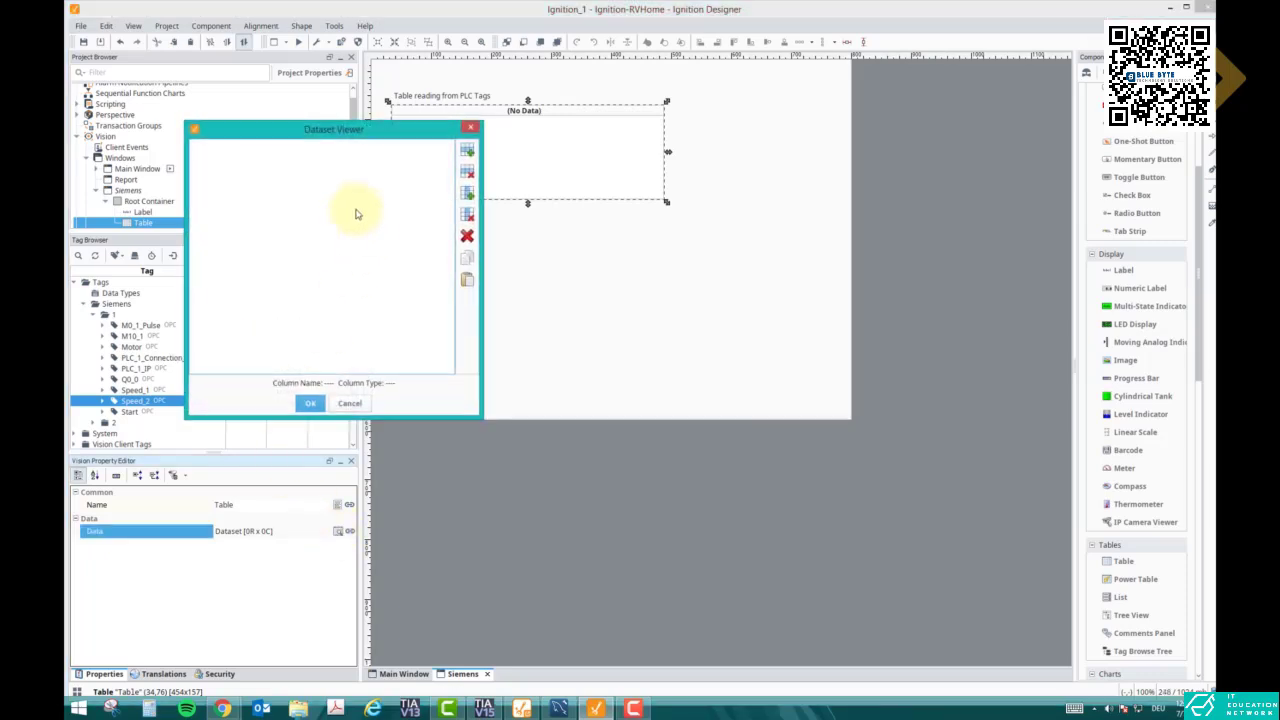
{"action": "left_click_drag", "start_coordinate": [361, 147], "coordinate": [541, 229]}
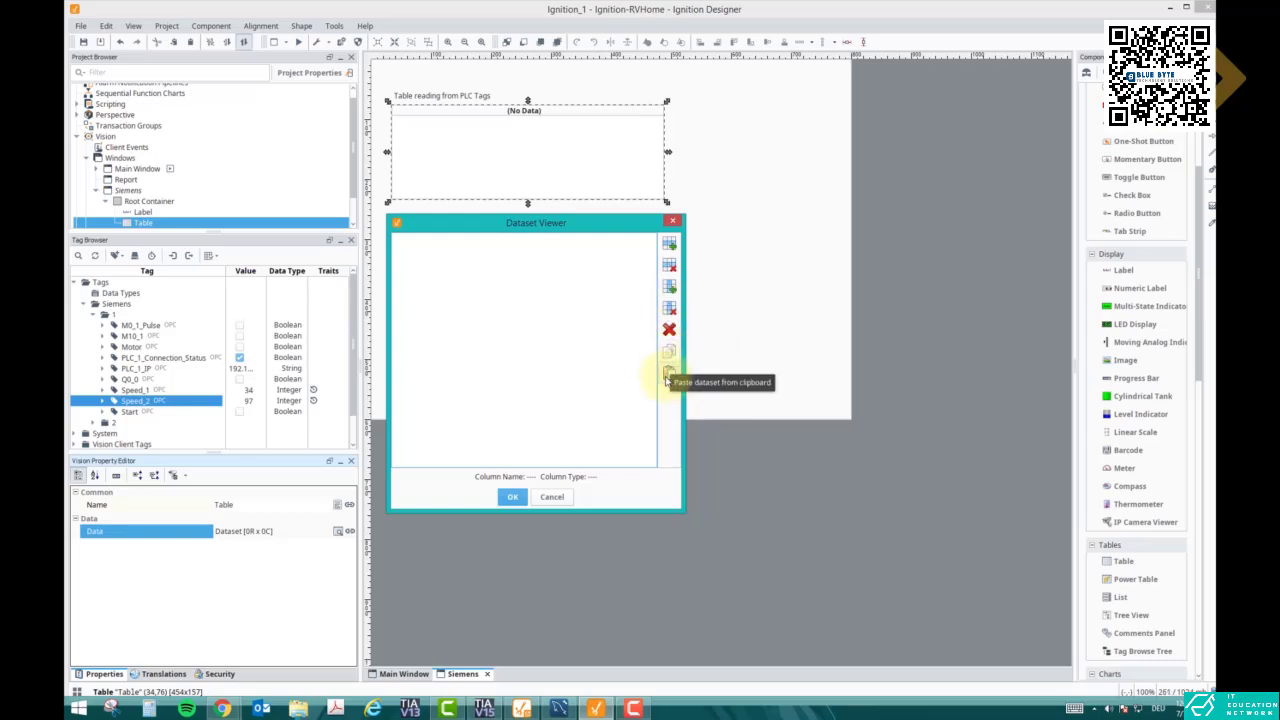
{"action": "left_click", "coordinate": [670, 287]}
{"action": "left_click", "coordinate": [549, 297]}
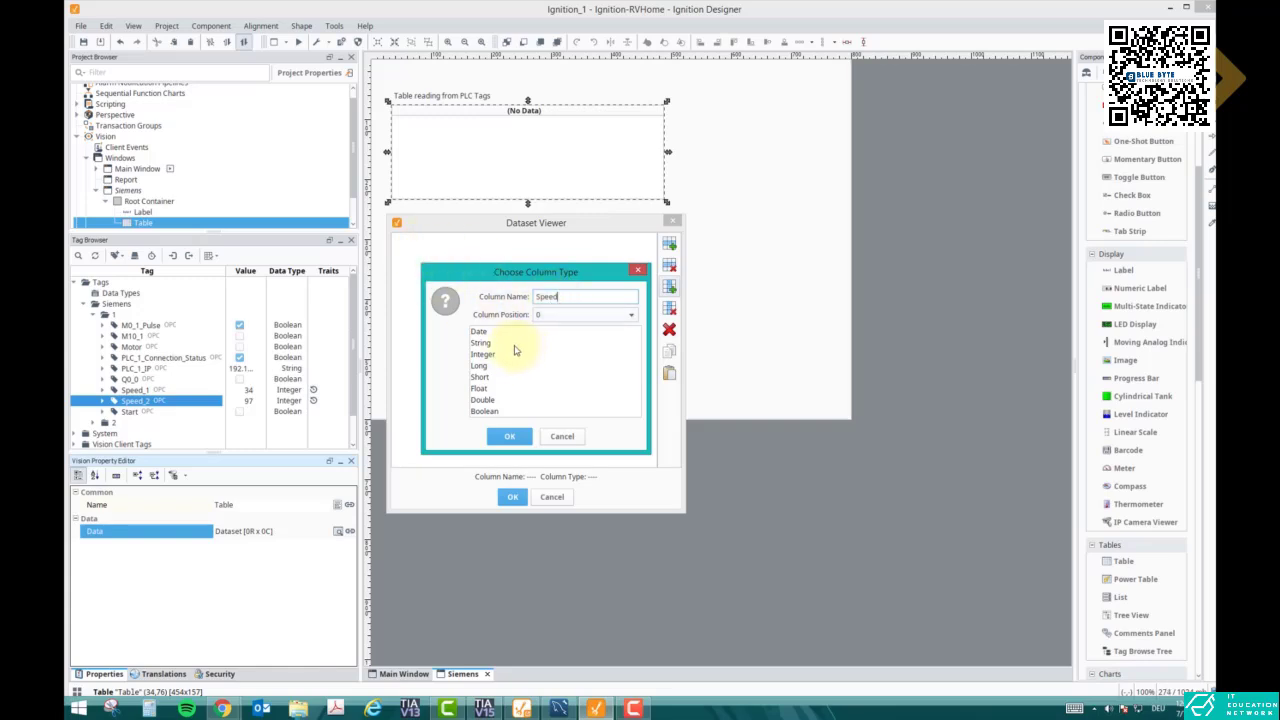
{"action": "left_click", "coordinate": [514, 343]}
{"action": "left_click", "coordinate": [505, 437]}
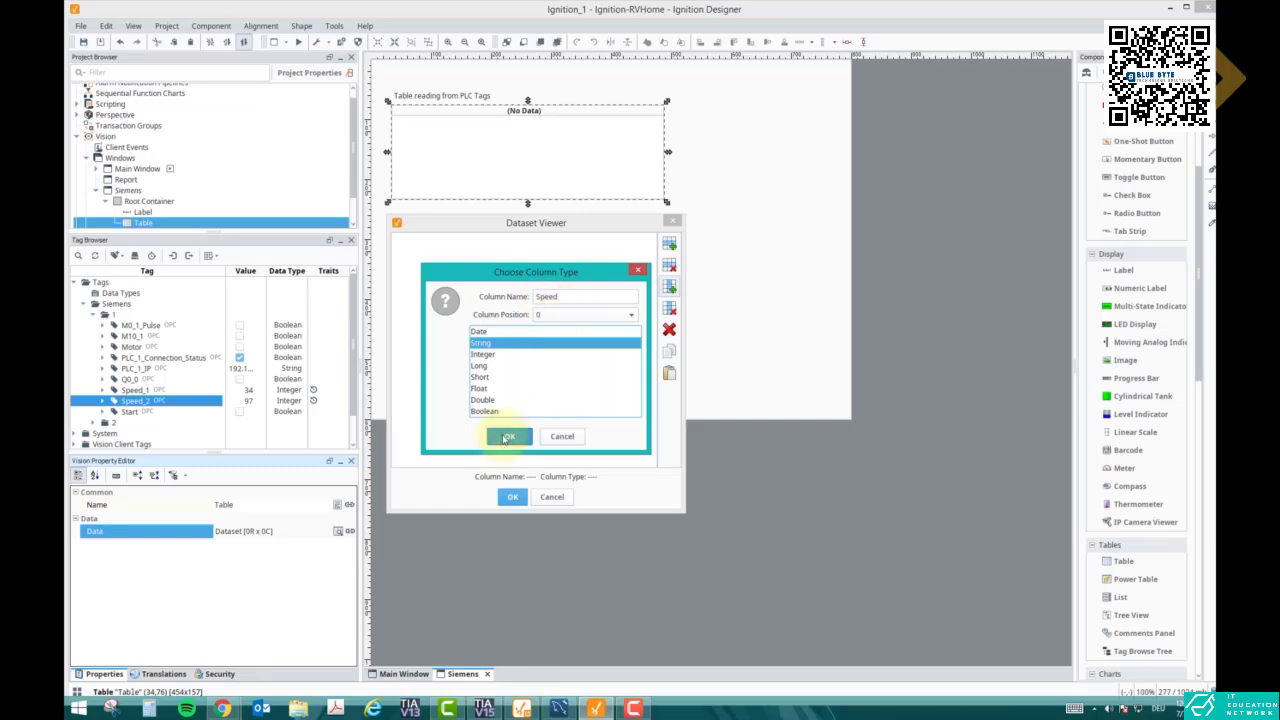
{"action": "left_click", "coordinate": [507, 437]}
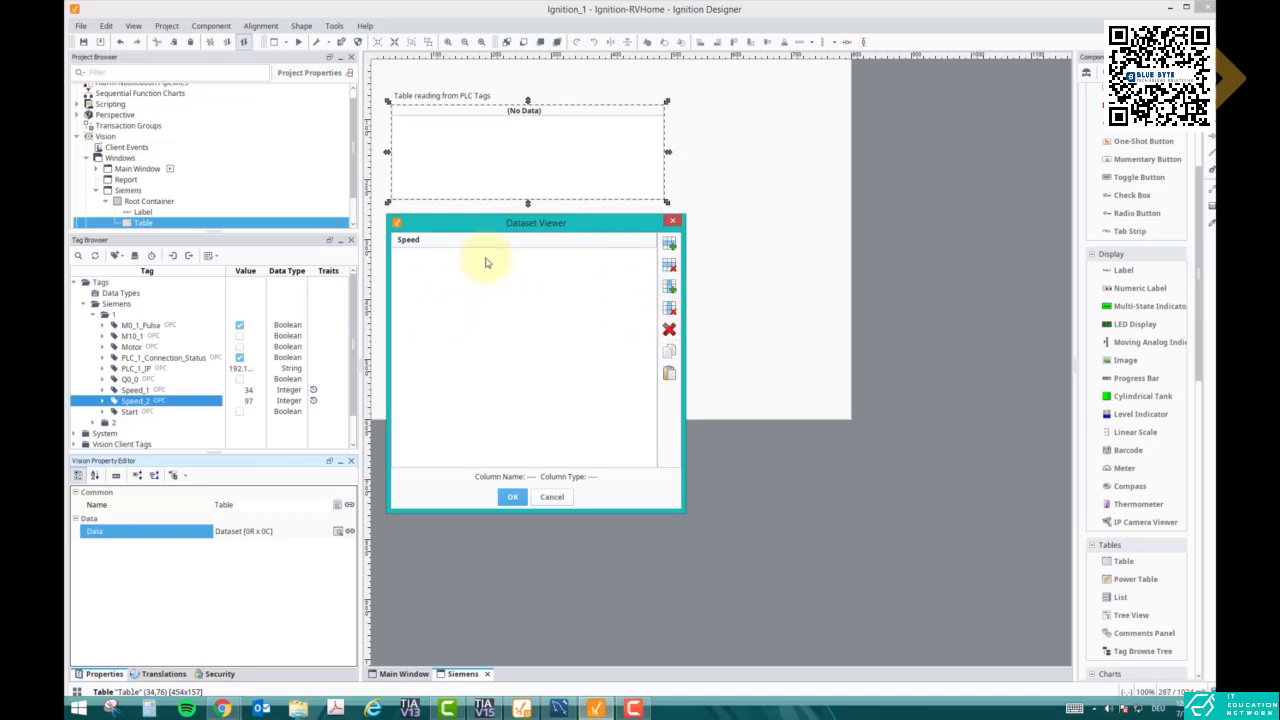
Add an Integer column named Value at position 1 to the dataset.
{"action": "left_click", "coordinate": [669, 290]}
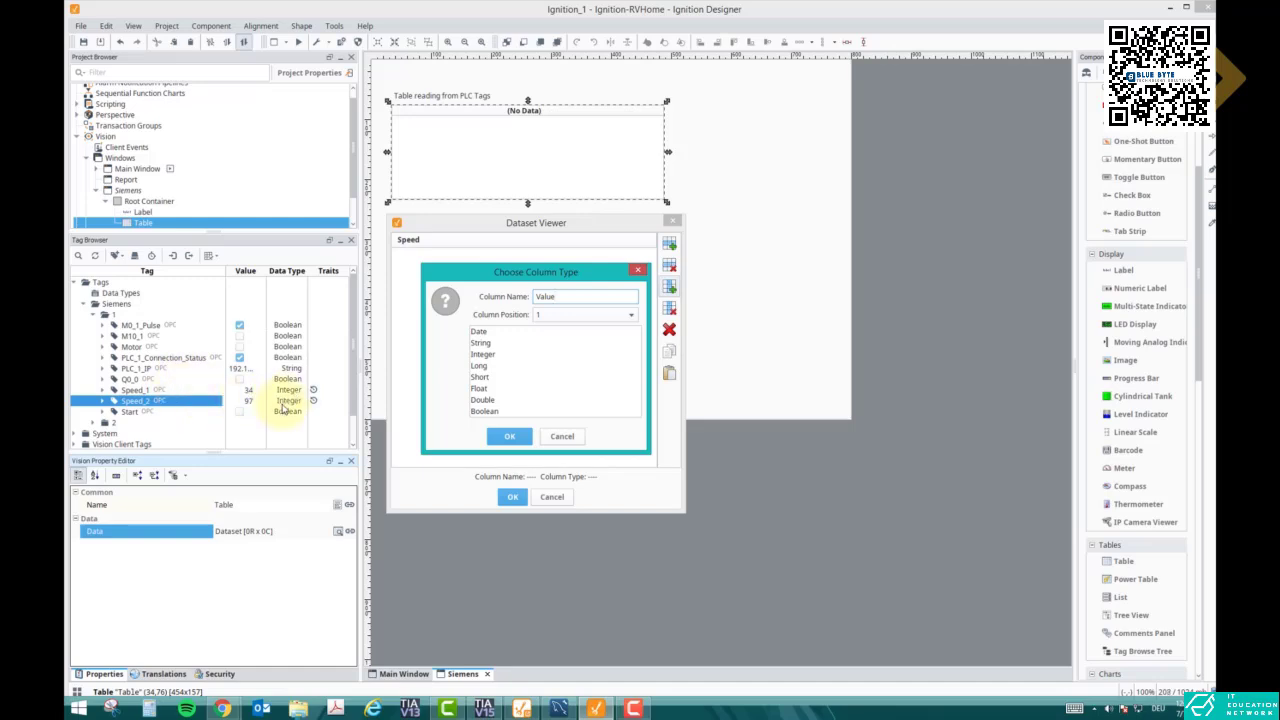
{"action": "left_click", "coordinate": [483, 354]}
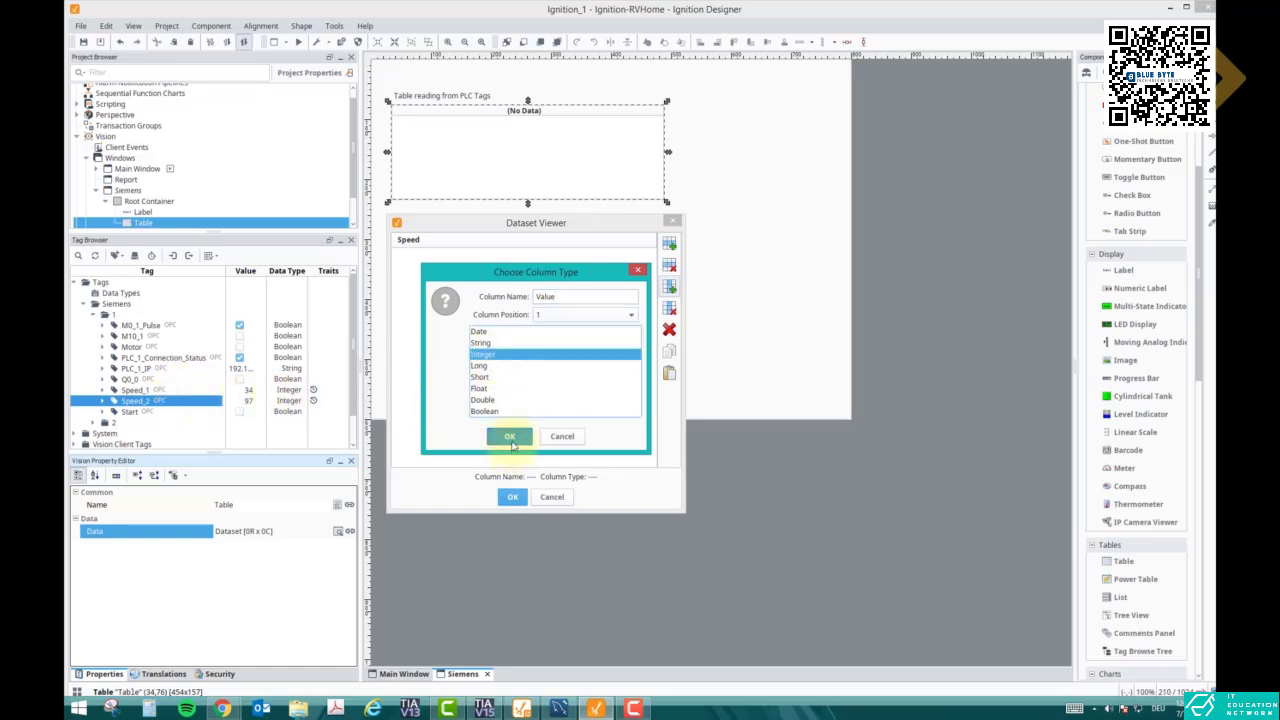
{"action": "left_click", "coordinate": [509, 436]}
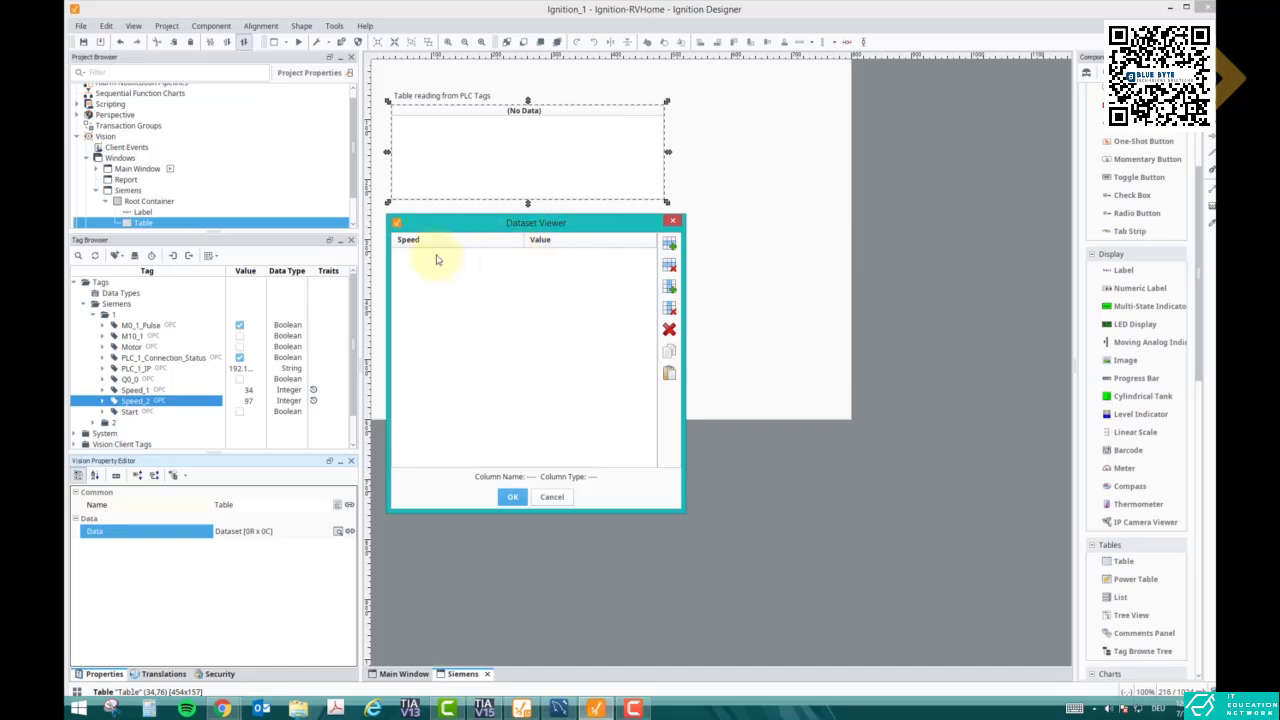
Add two rows to the dataset and enter Speed_1 and Speed_2 in their Speed column.
{"action": "left_click", "coordinate": [667, 245]}
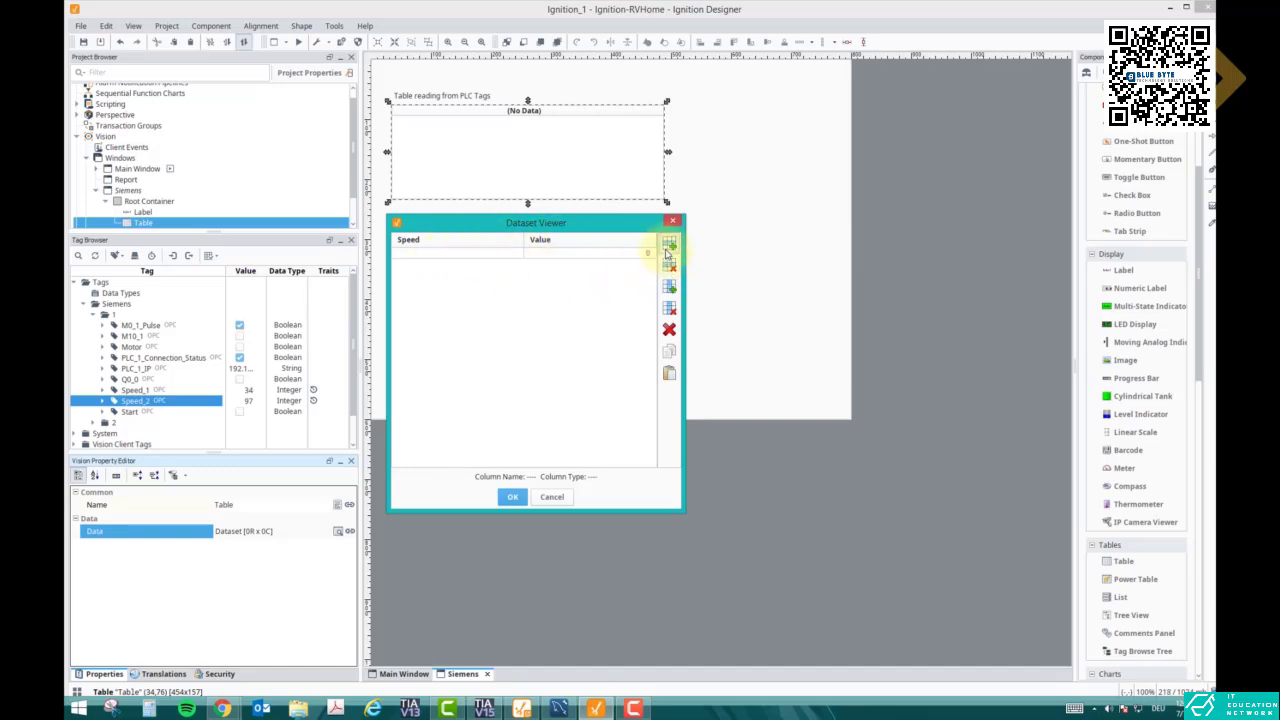
{"action": "left_click", "coordinate": [667, 248]}
{"action": "left_click", "coordinate": [452, 253]}
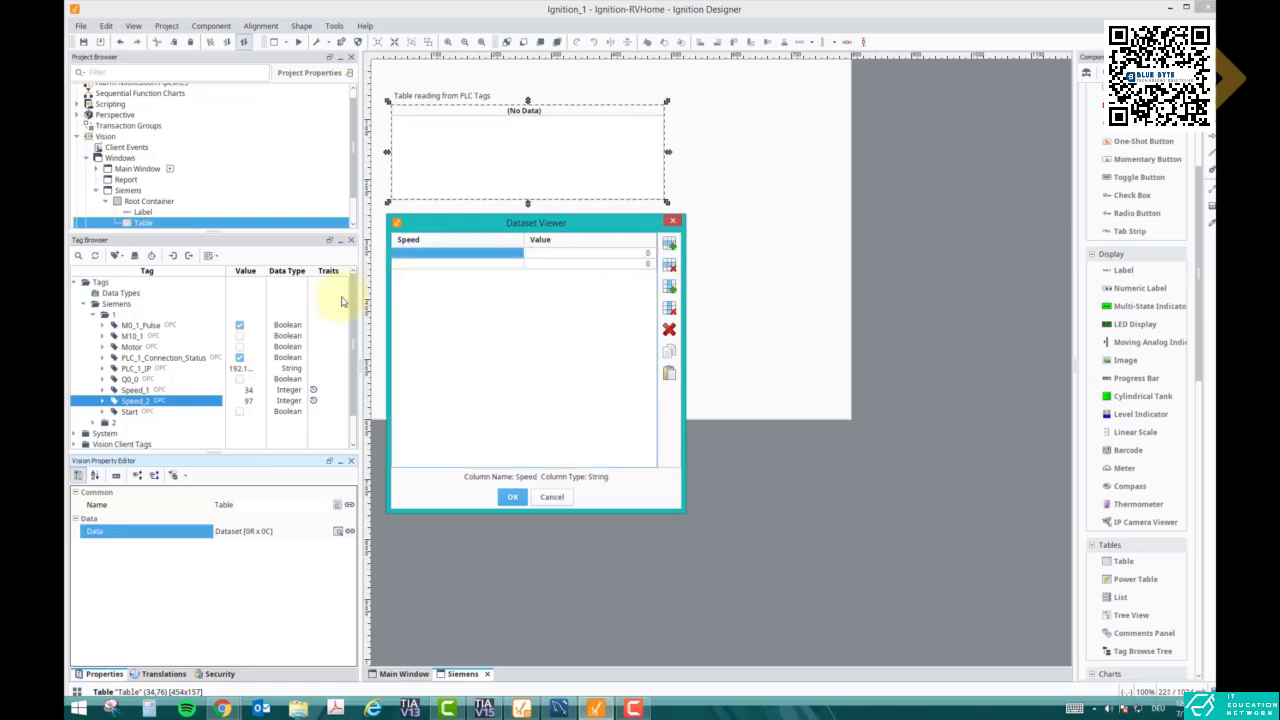
{"action": "double_click", "coordinate": [427, 254]}
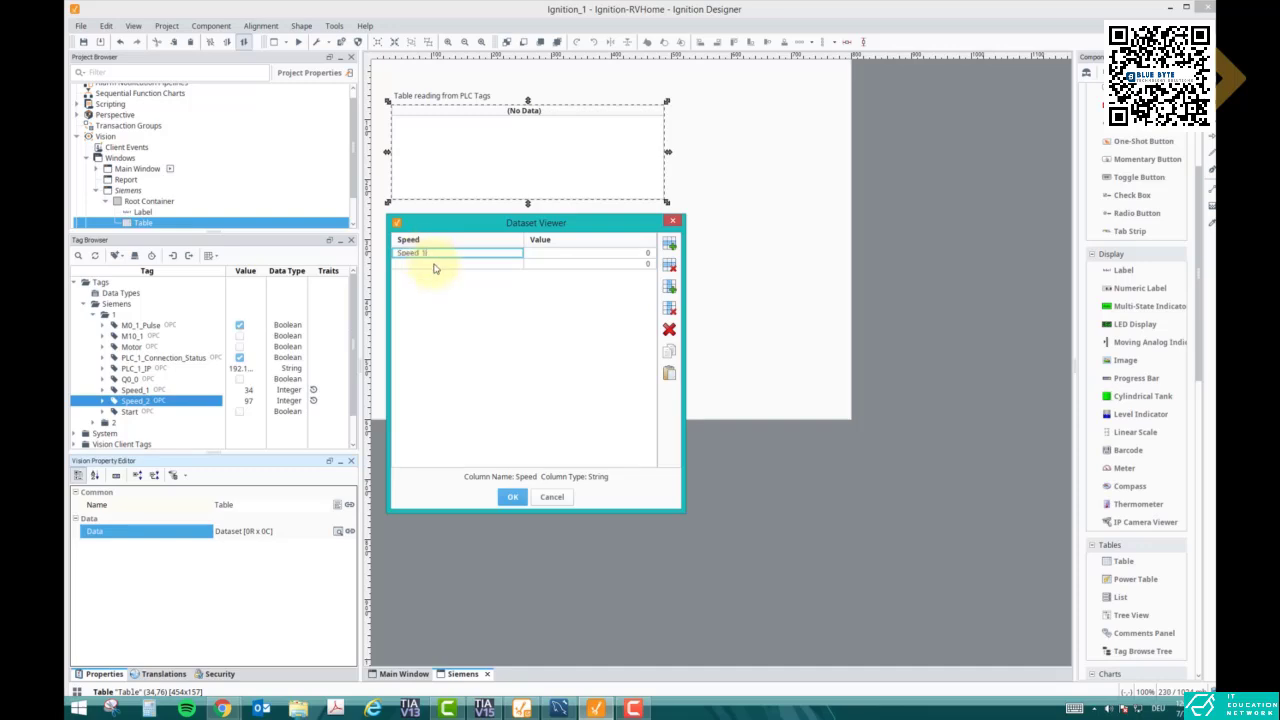
{"action": "double_click", "coordinate": [434, 263]}
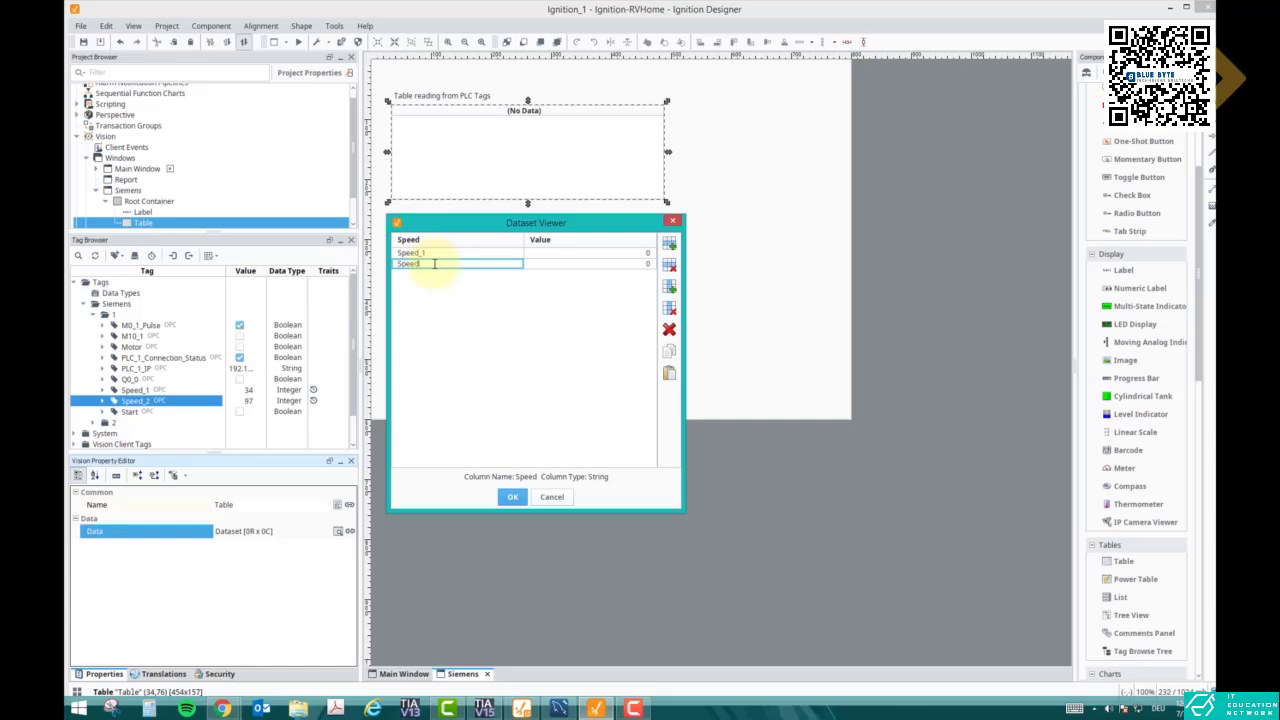
{"action": "type", "text": "Speed_2"}
Set the Value cells to 45 for Speed_1 and 20 for Speed_2, and apply the dataset to the table.
{"action": "left_click", "coordinate": [638, 263]}
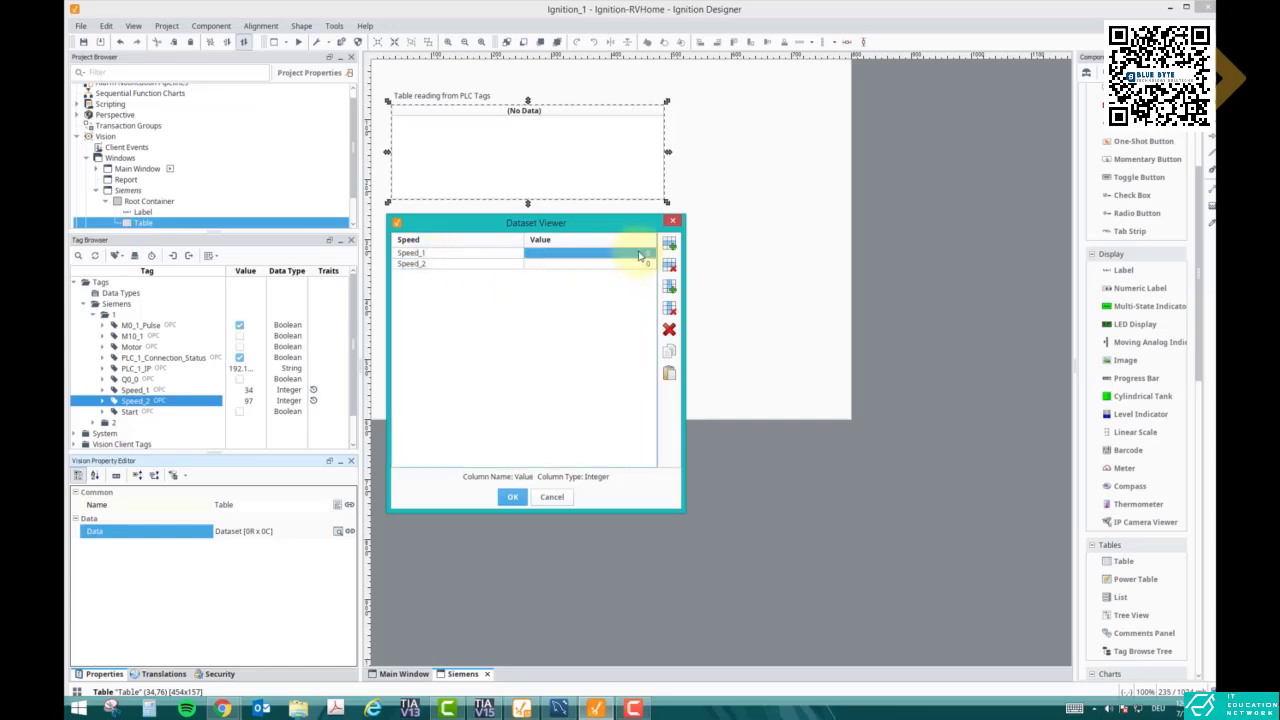
{"action": "double_click", "coordinate": [642, 253]}
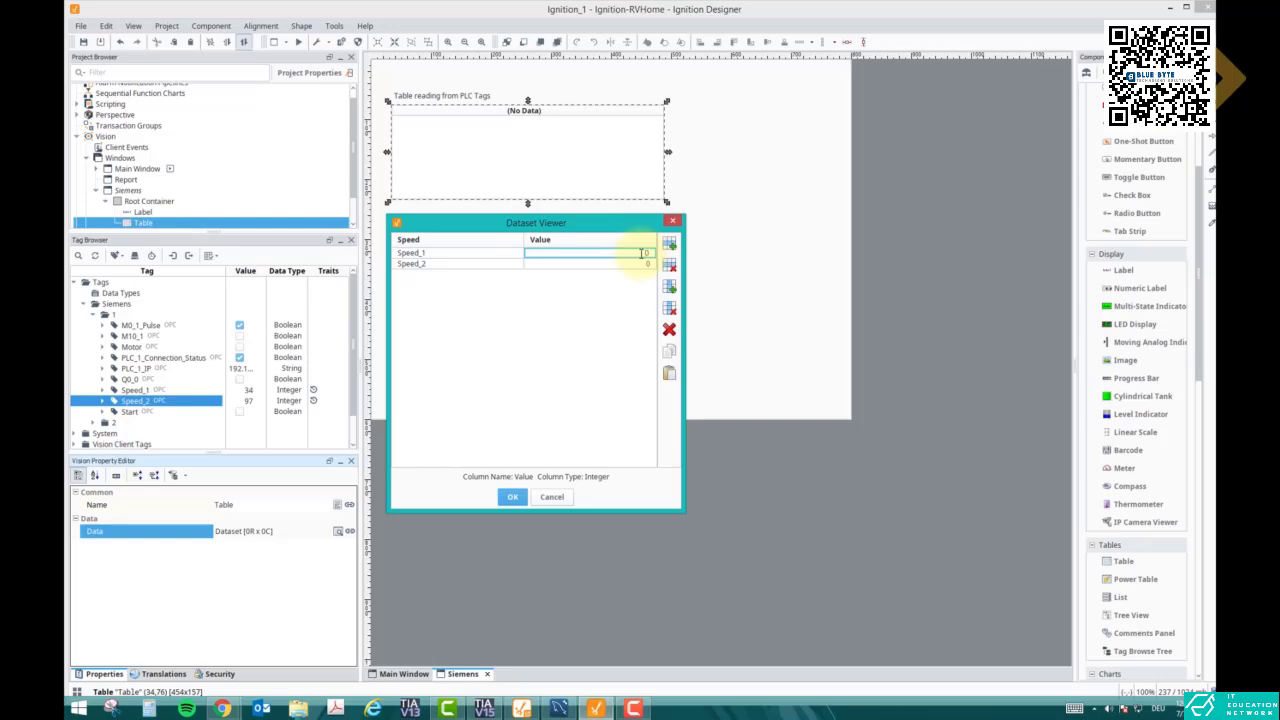
{"action": "type", "text": "45"}
{"action": "left_click", "coordinate": [643, 262]}
{"action": "double_click", "coordinate": [643, 262]}
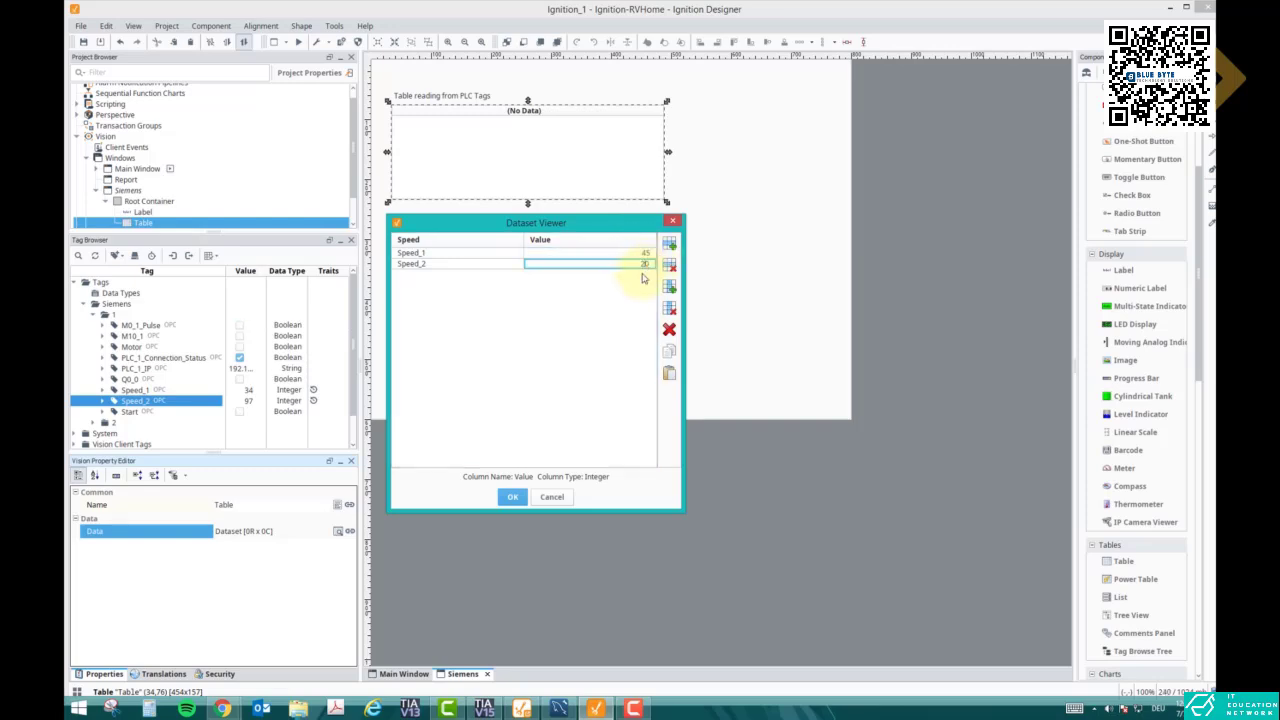
{"action": "type", "text": "20"}
{"action": "left_click", "coordinate": [512, 497]}
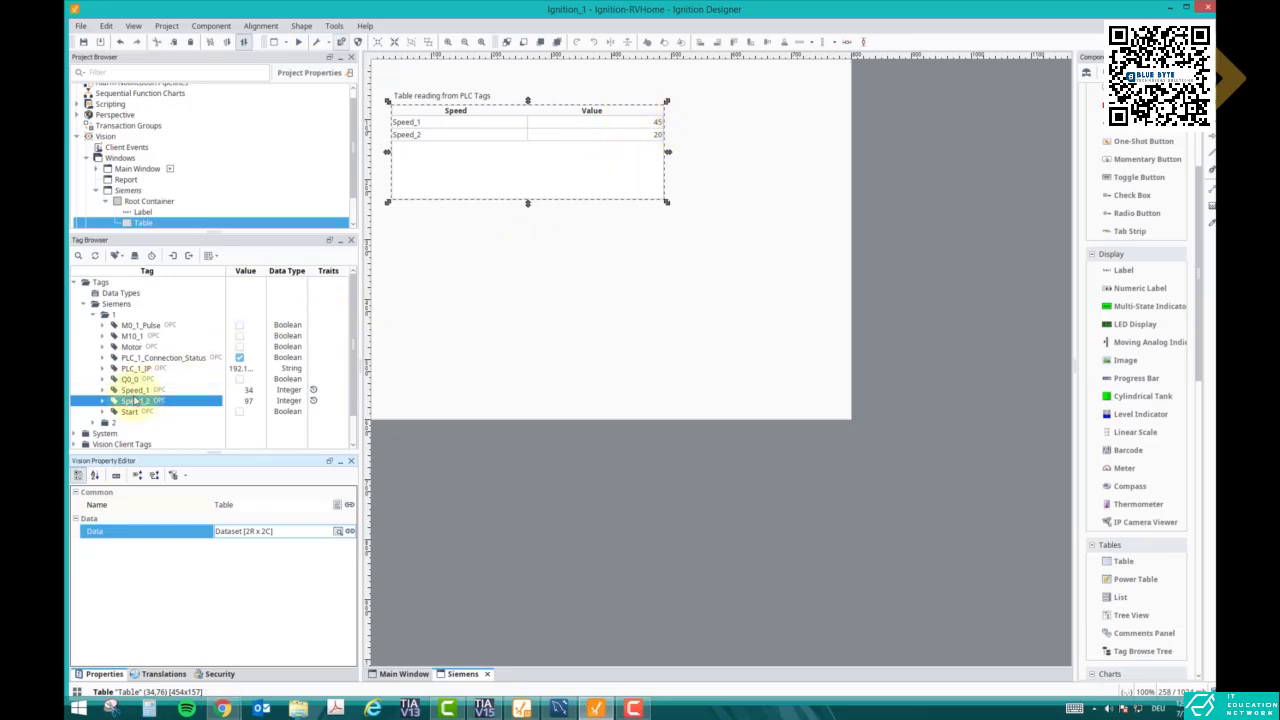
Shrink the table to about 240 by 67 px so it fits its two rows.
{"action": "left_click_drag", "start_coordinate": [666, 152], "coordinate": [538, 155]}
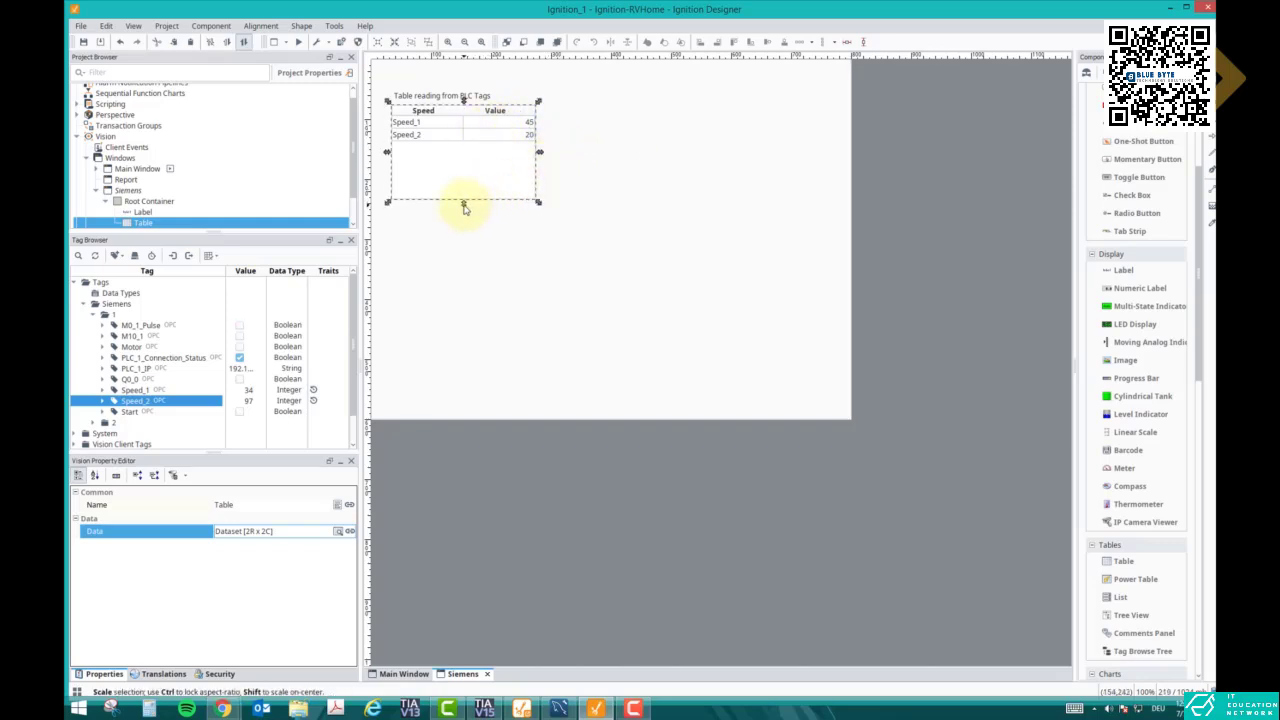
{"action": "left_click_drag", "start_coordinate": [463, 203], "coordinate": [478, 164]}
{"action": "left_click", "coordinate": [480, 168]}
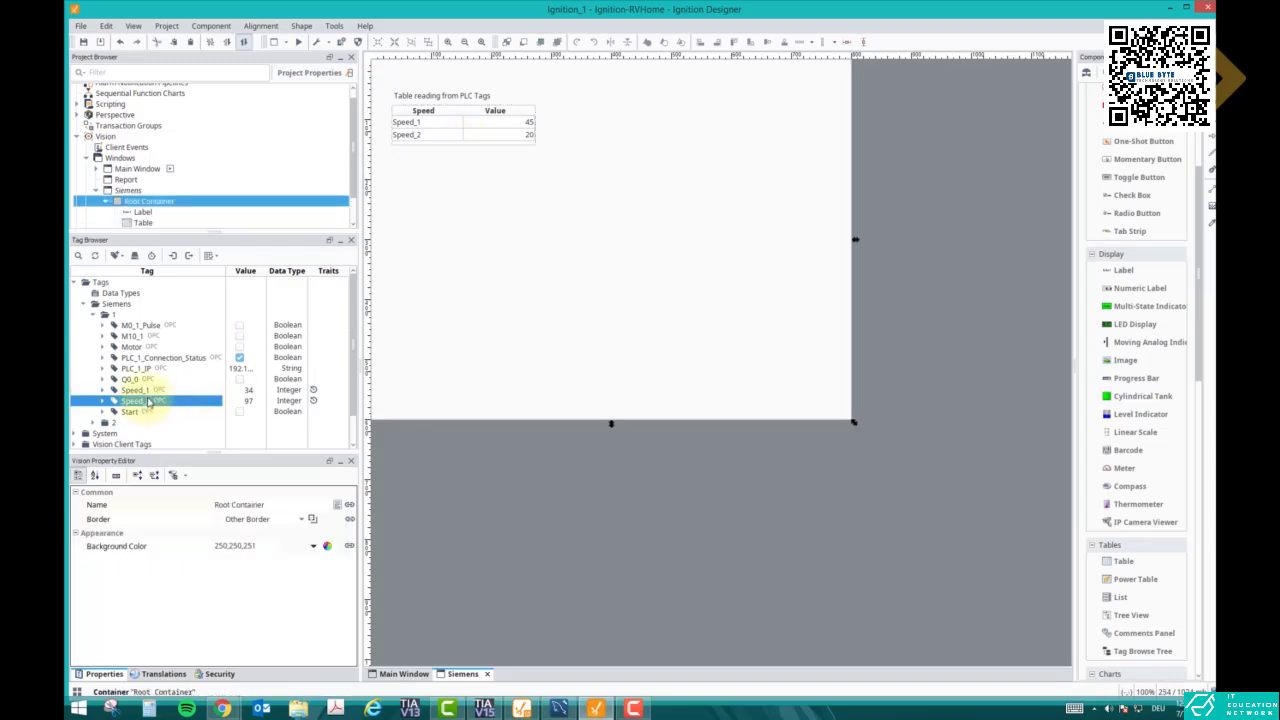
Choose a Cell Update binding for the table's Data property and add a cell binding for the Value cell of Speed_1.
{"action": "left_click", "coordinate": [449, 130]}
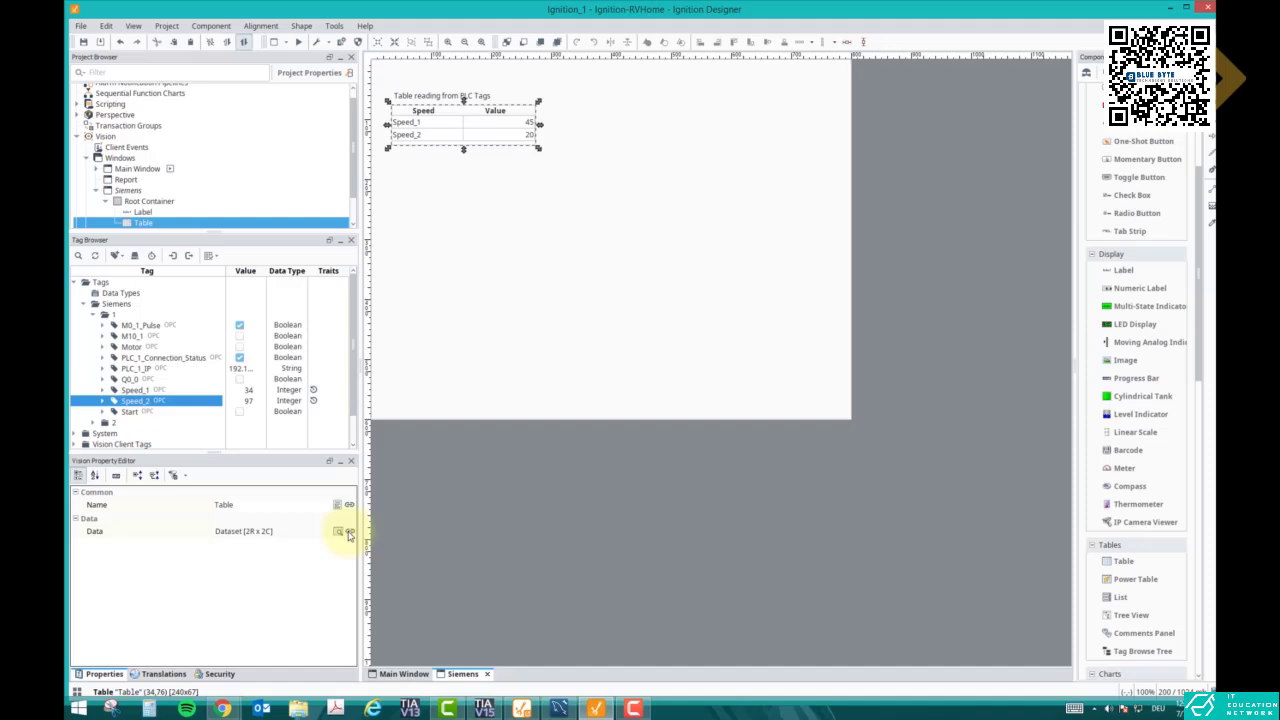
{"action": "left_click", "coordinate": [349, 535]}
{"action": "left_click_drag", "start_coordinate": [633, 191], "coordinate": [614, 181]}
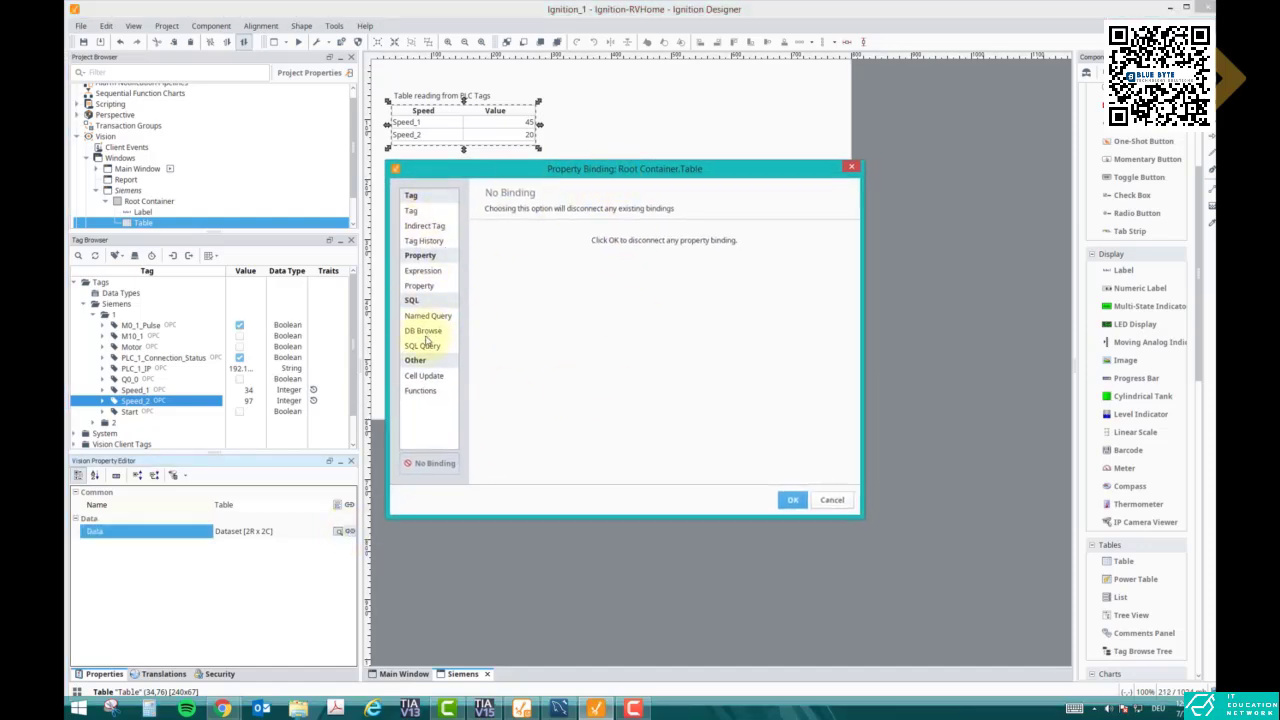
{"action": "left_click", "coordinate": [425, 376]}
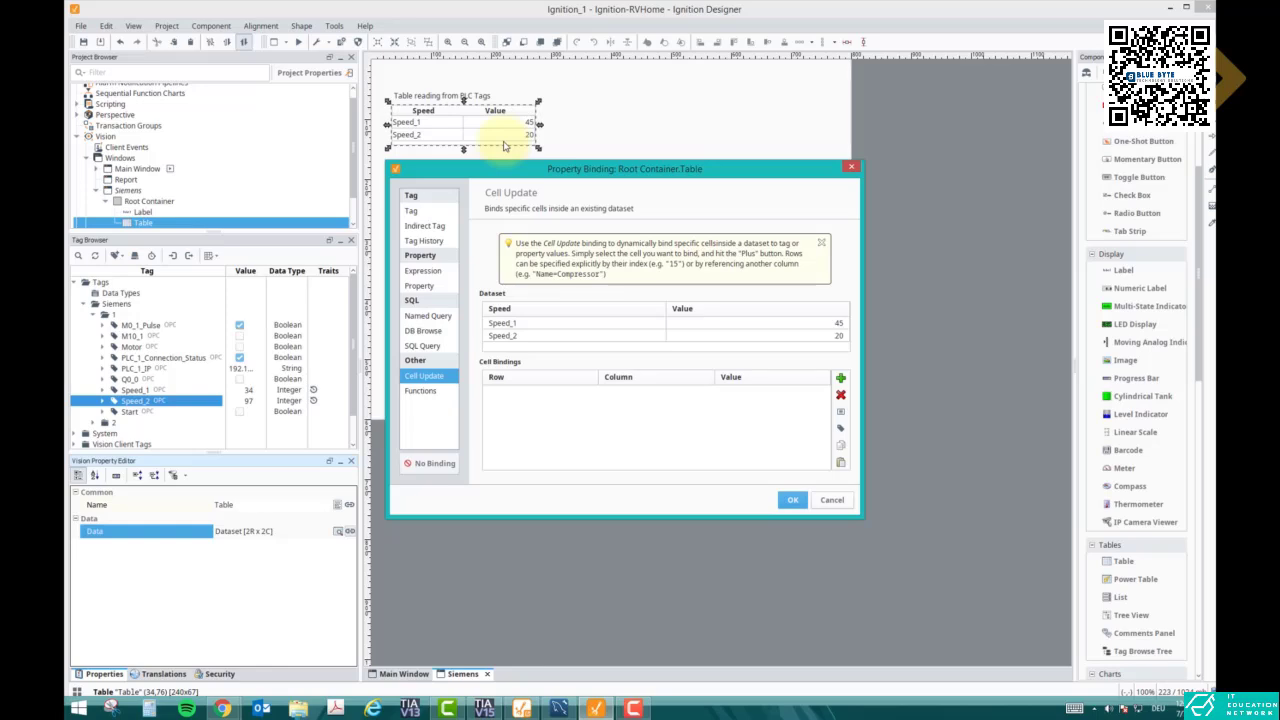
{"action": "left_click", "coordinate": [807, 329]}
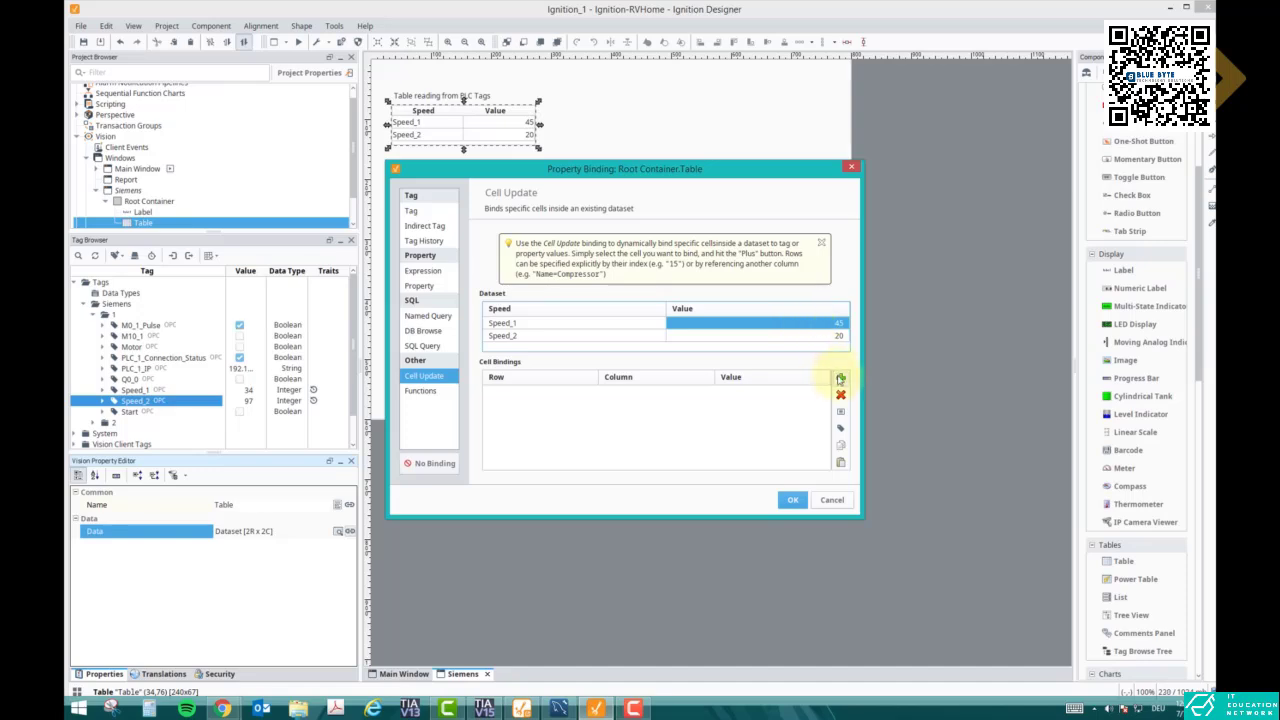
{"action": "left_click", "coordinate": [840, 379]}
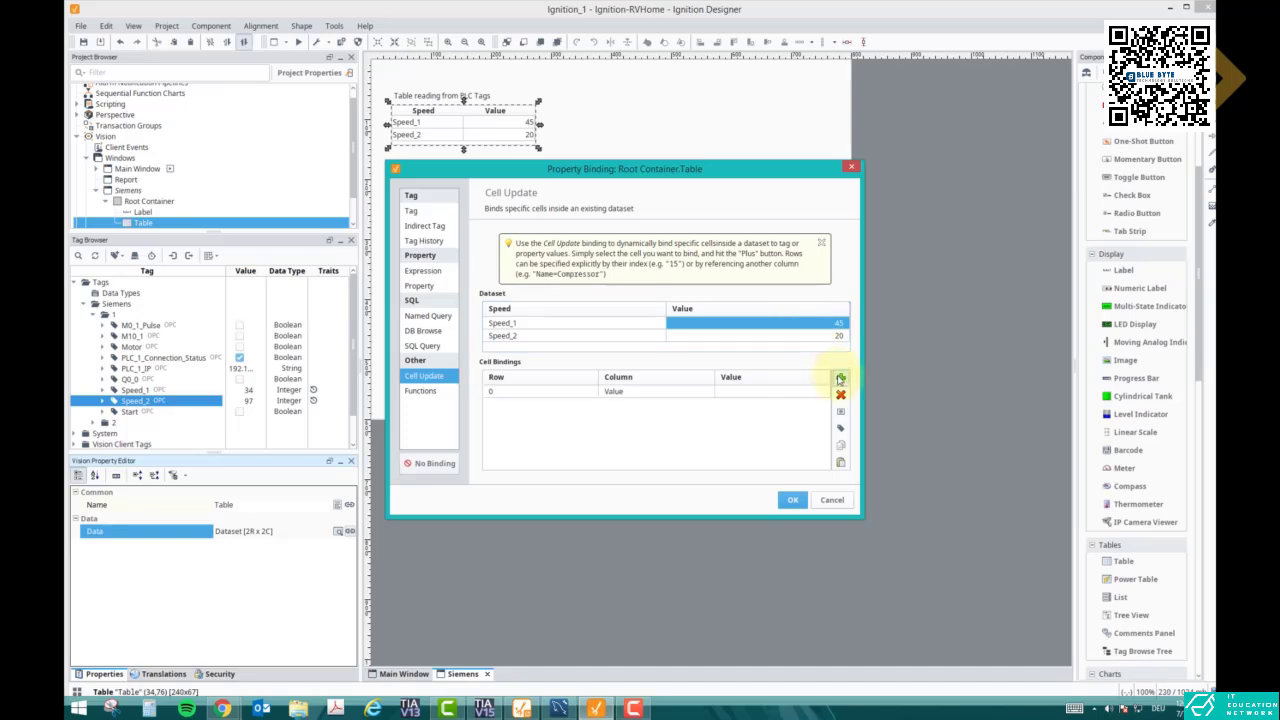
{"action": "left_click", "coordinate": [502, 393]}
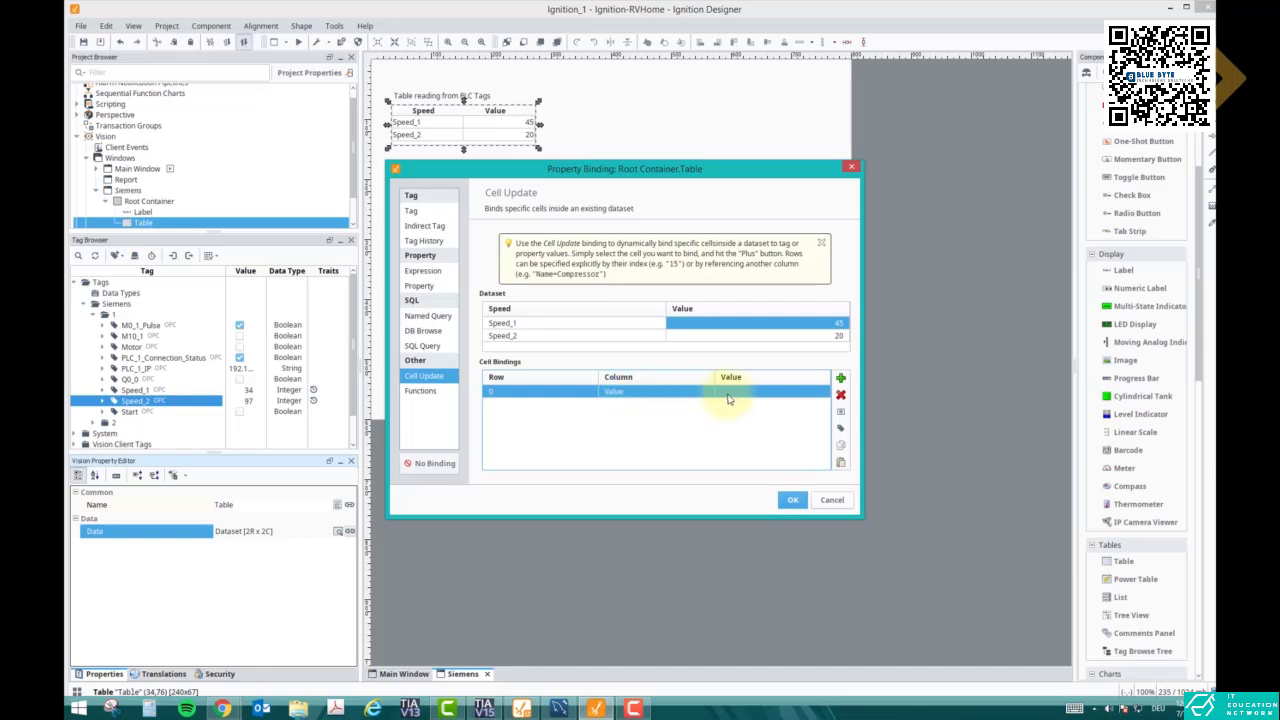
Link the row 0 cell binding to the tag [default]Siemens/1/Speed_1.
{"action": "left_click", "coordinate": [838, 430]}
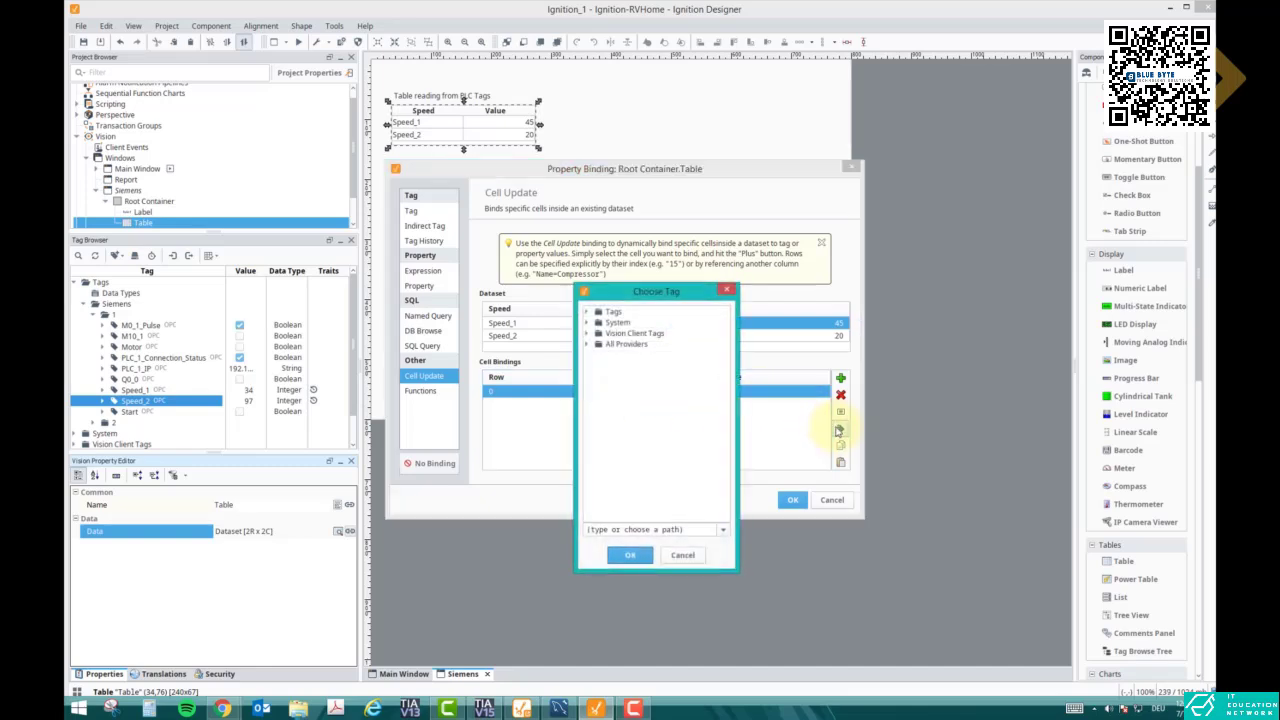
{"action": "left_click", "coordinate": [587, 312]}
{"action": "left_click", "coordinate": [597, 323]}
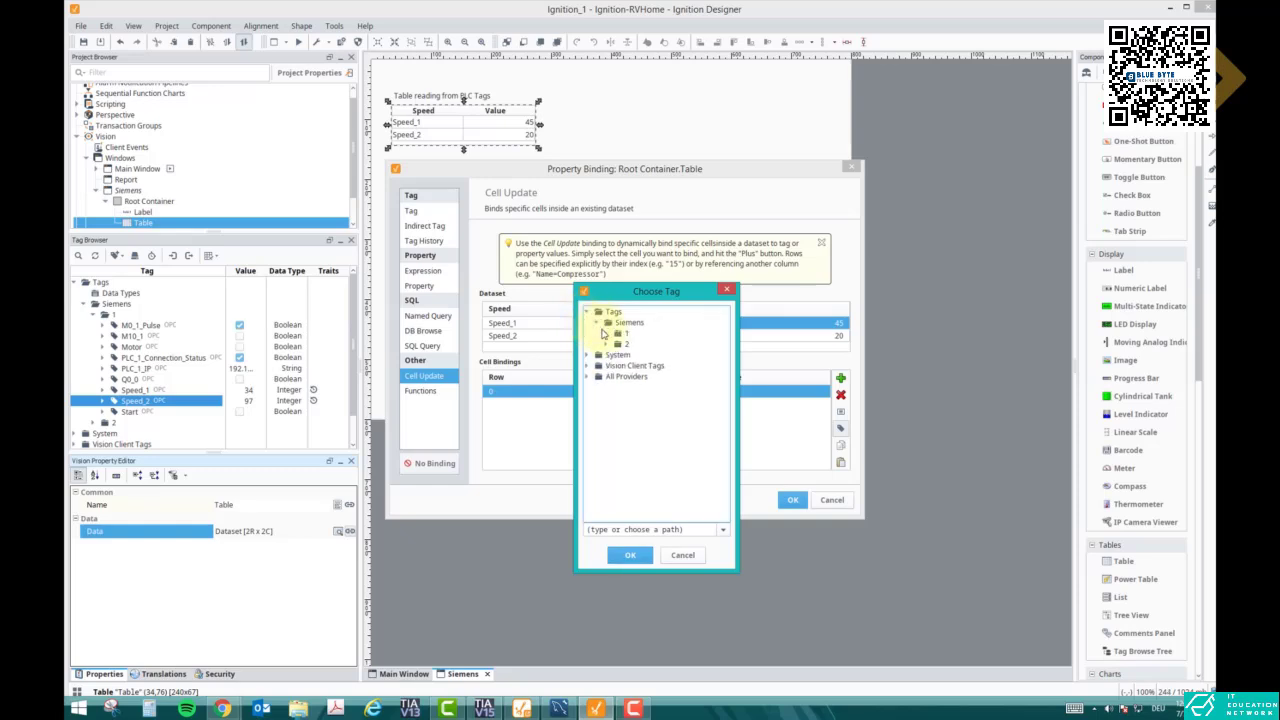
{"action": "left_click", "coordinate": [606, 333]}
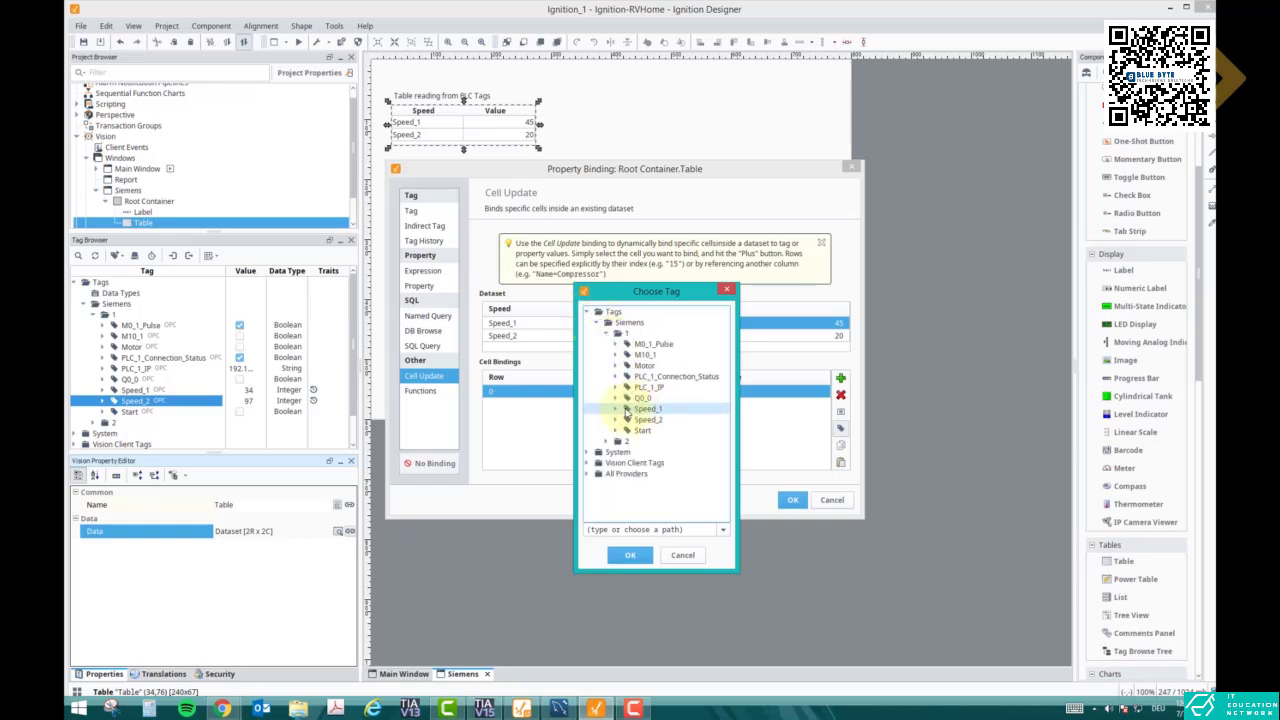
{"action": "left_click", "coordinate": [640, 409]}
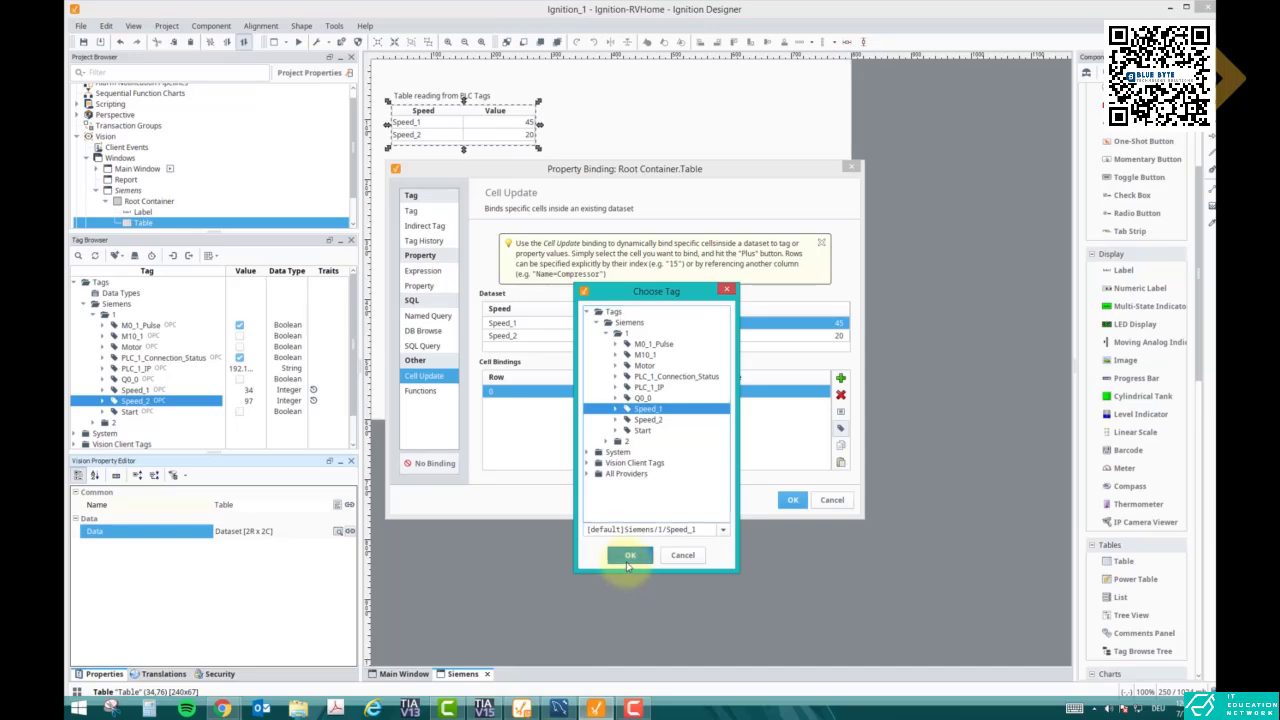
{"action": "left_click", "coordinate": [629, 556]}
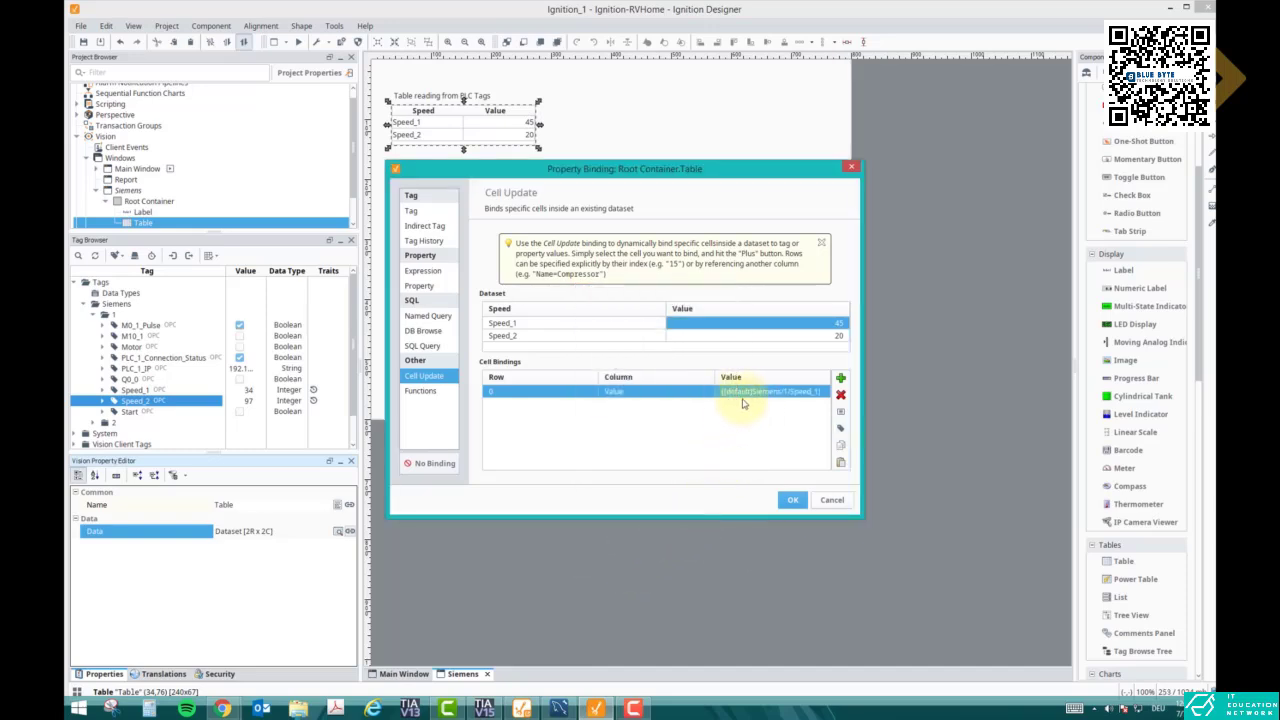
Add a cell binding for the Value cell of Speed_2, link it to [default]Siemens/1/Speed_2, and apply the property binding.
{"action": "left_click", "coordinate": [790, 337]}
{"action": "left_click", "coordinate": [840, 379]}
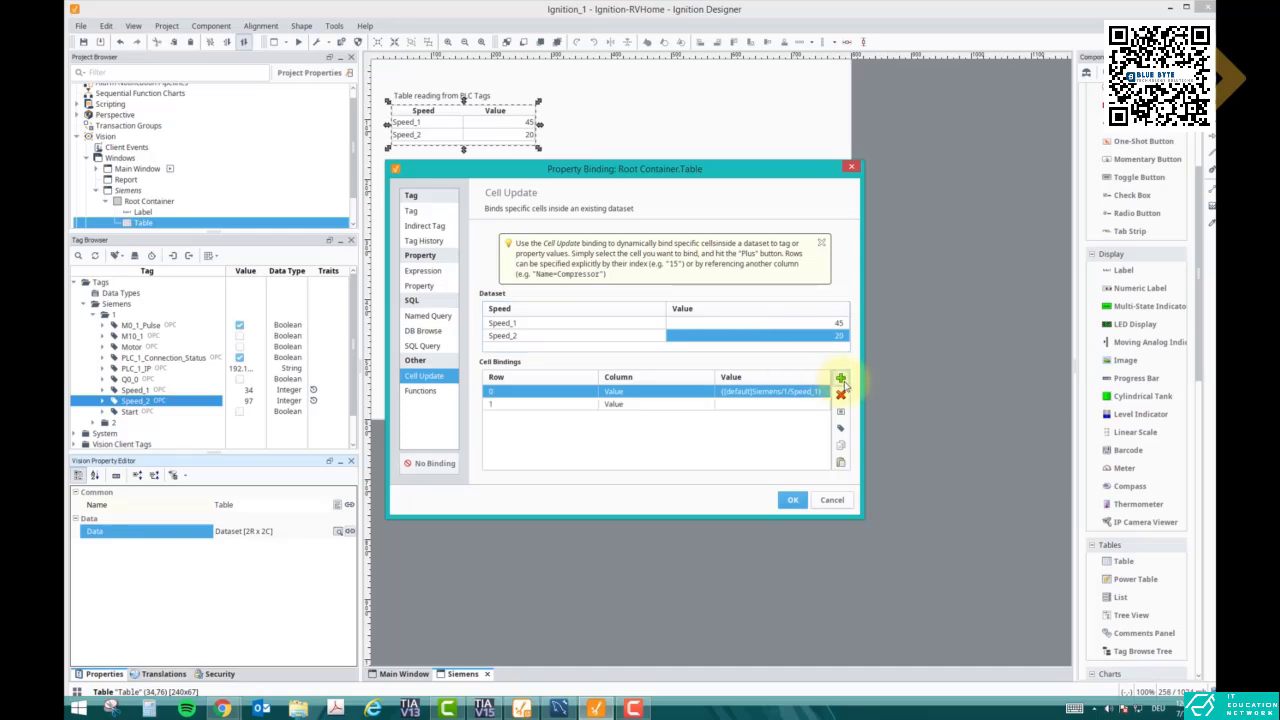
{"action": "double_click", "coordinate": [790, 404]}
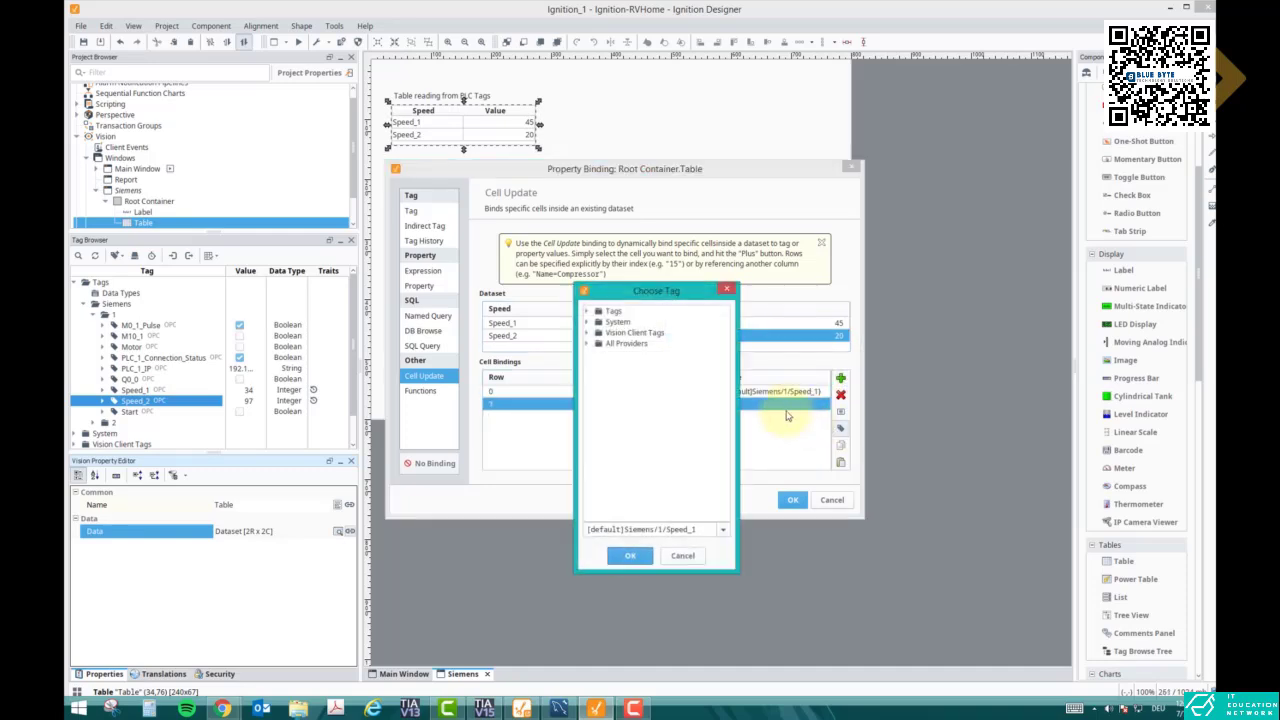
{"action": "left_click", "coordinate": [586, 311]}
{"action": "left_click", "coordinate": [597, 322]}
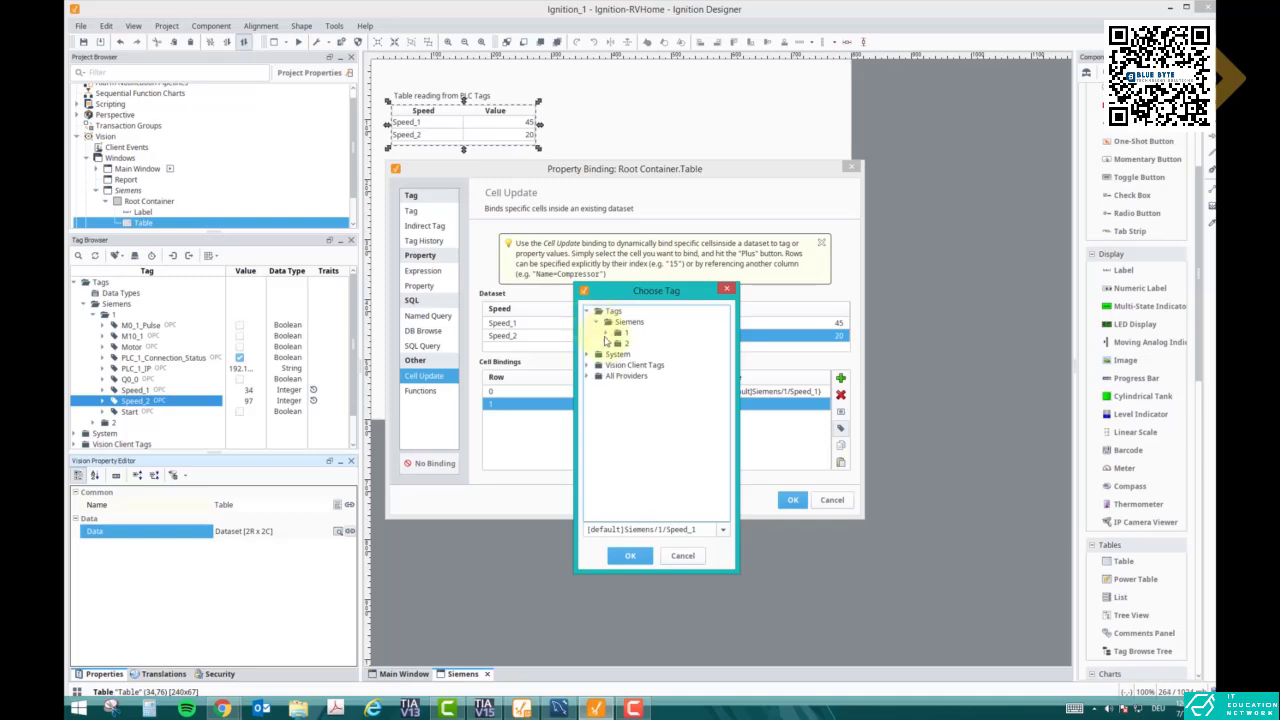
{"action": "left_click", "coordinate": [612, 333]}
{"action": "left_click", "coordinate": [648, 419]}
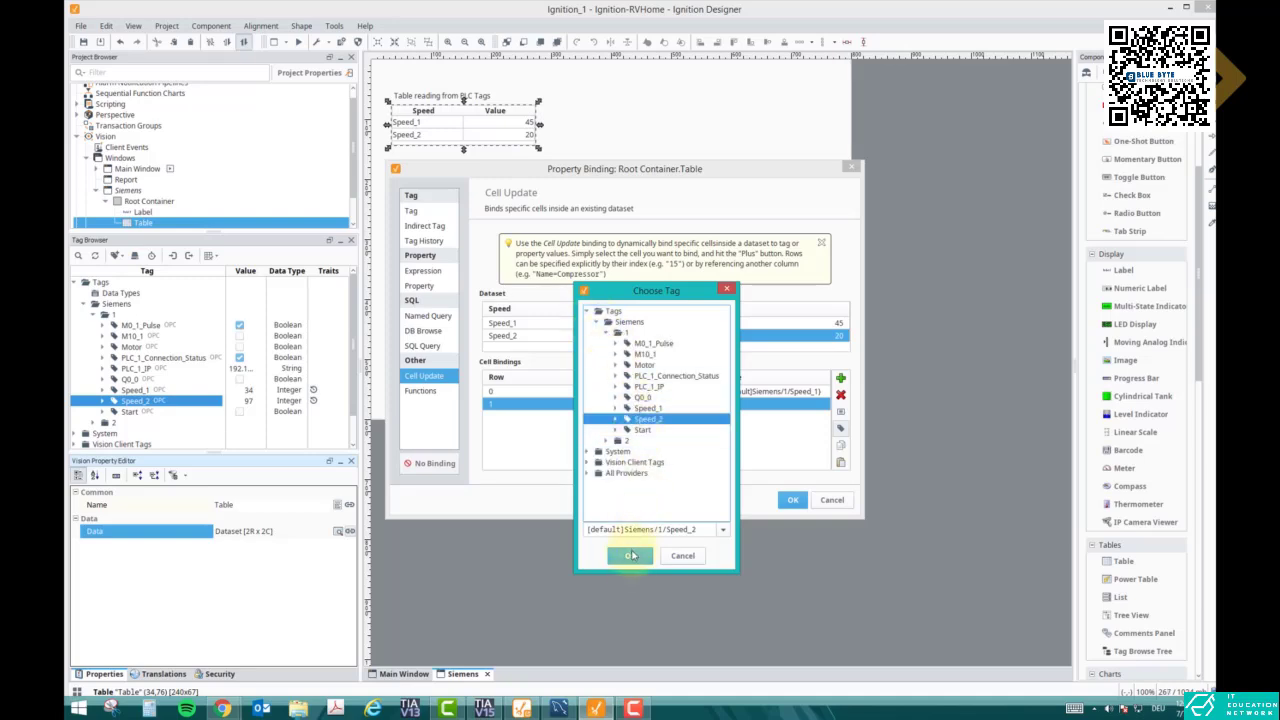
{"action": "left_click", "coordinate": [630, 556]}
{"action": "left_click", "coordinate": [793, 500]}
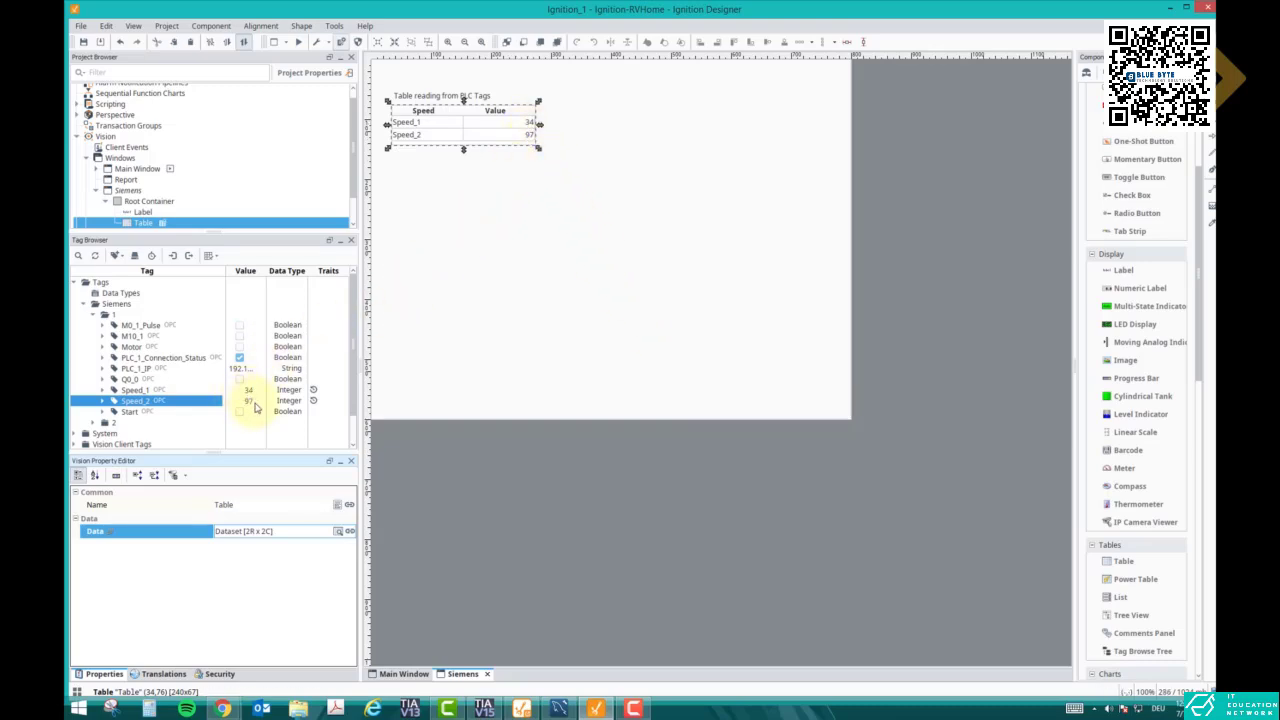
Start preview mode, then switch to TIA Portal beneath the table and monitor the Ignition [DB2] block online.
{"action": "left_click", "coordinate": [425, 168]}
{"action": "left_click", "coordinate": [298, 41]}
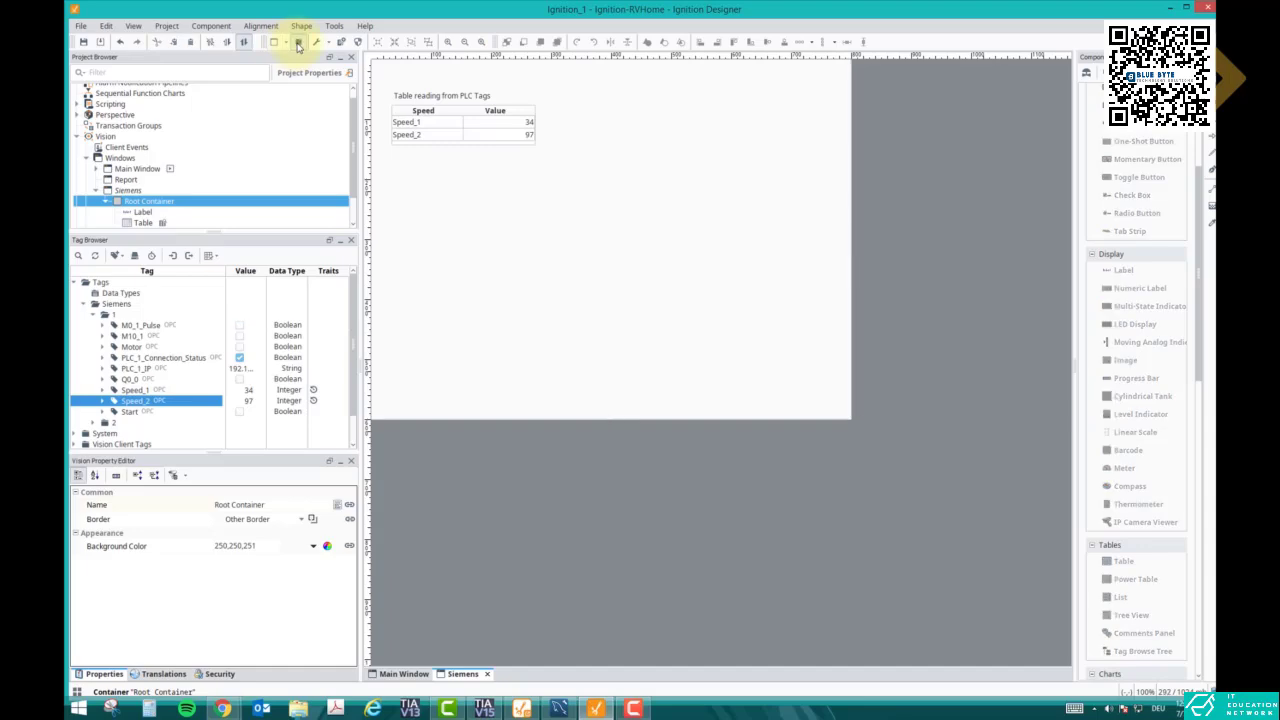
{"action": "left_click", "coordinate": [484, 708]}
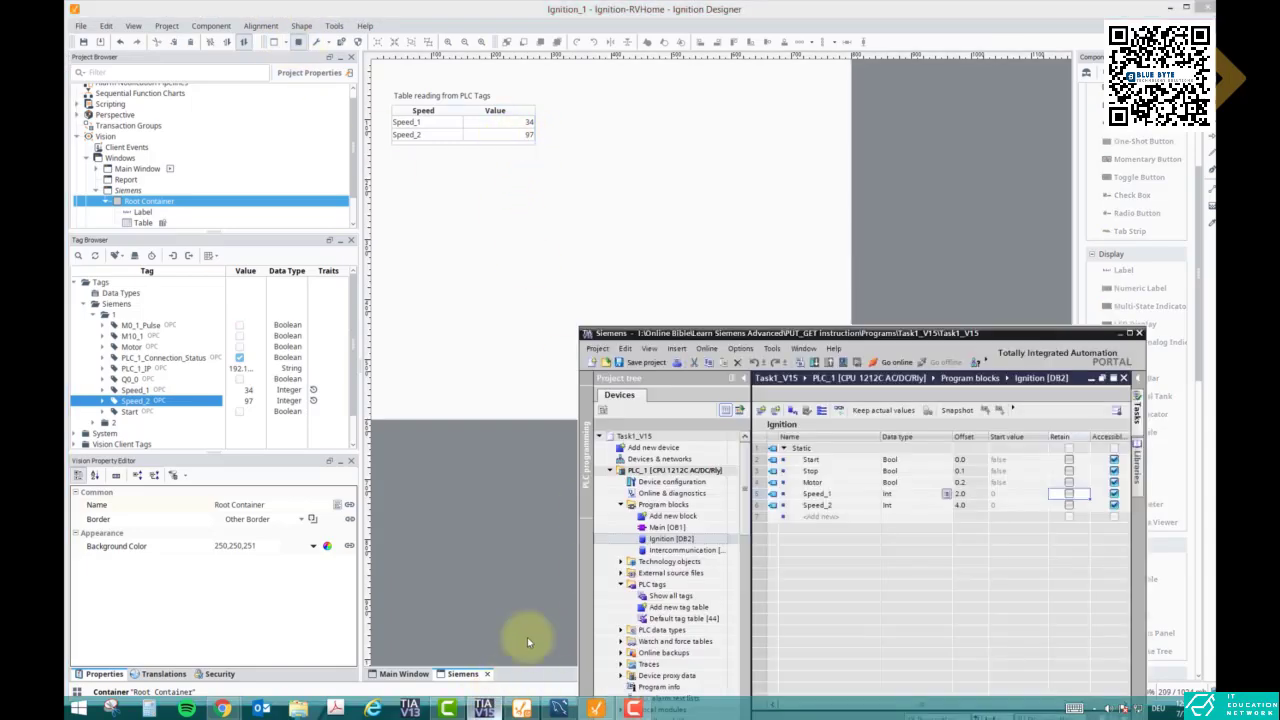
{"action": "left_click_drag", "start_coordinate": [898, 331], "coordinate": [706, 199]}
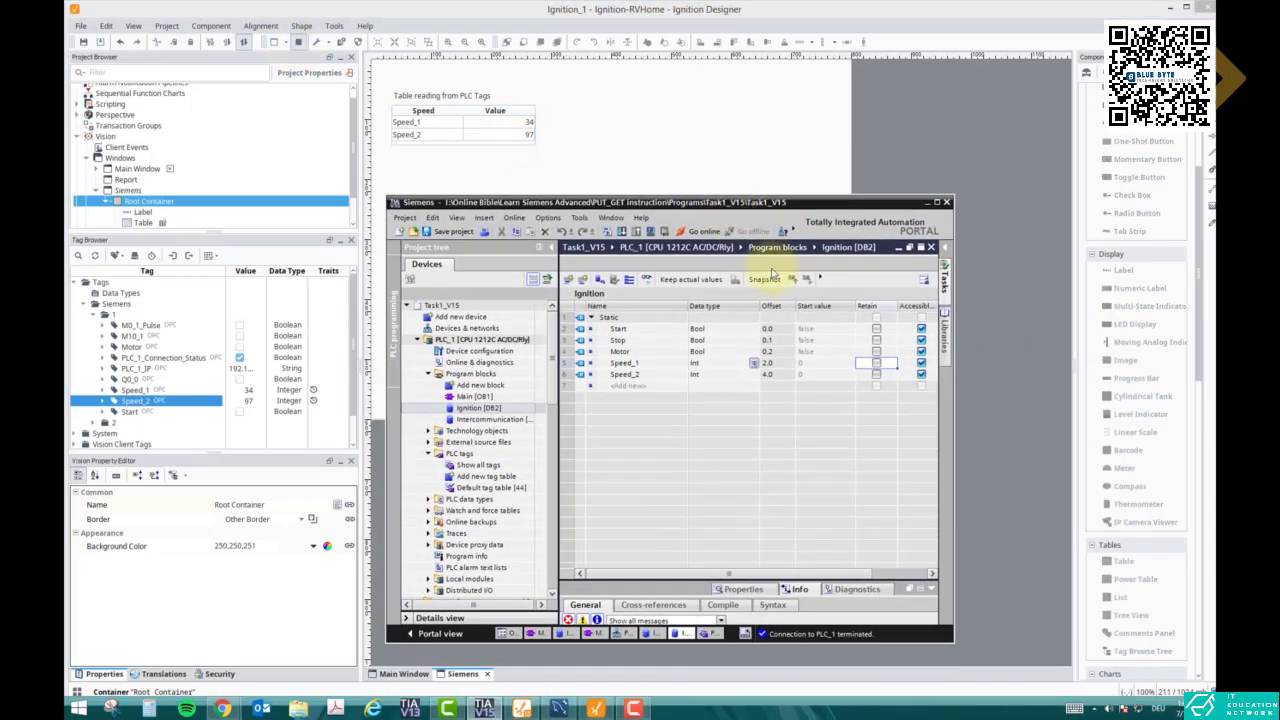
{"action": "left_click", "coordinate": [831, 388]}
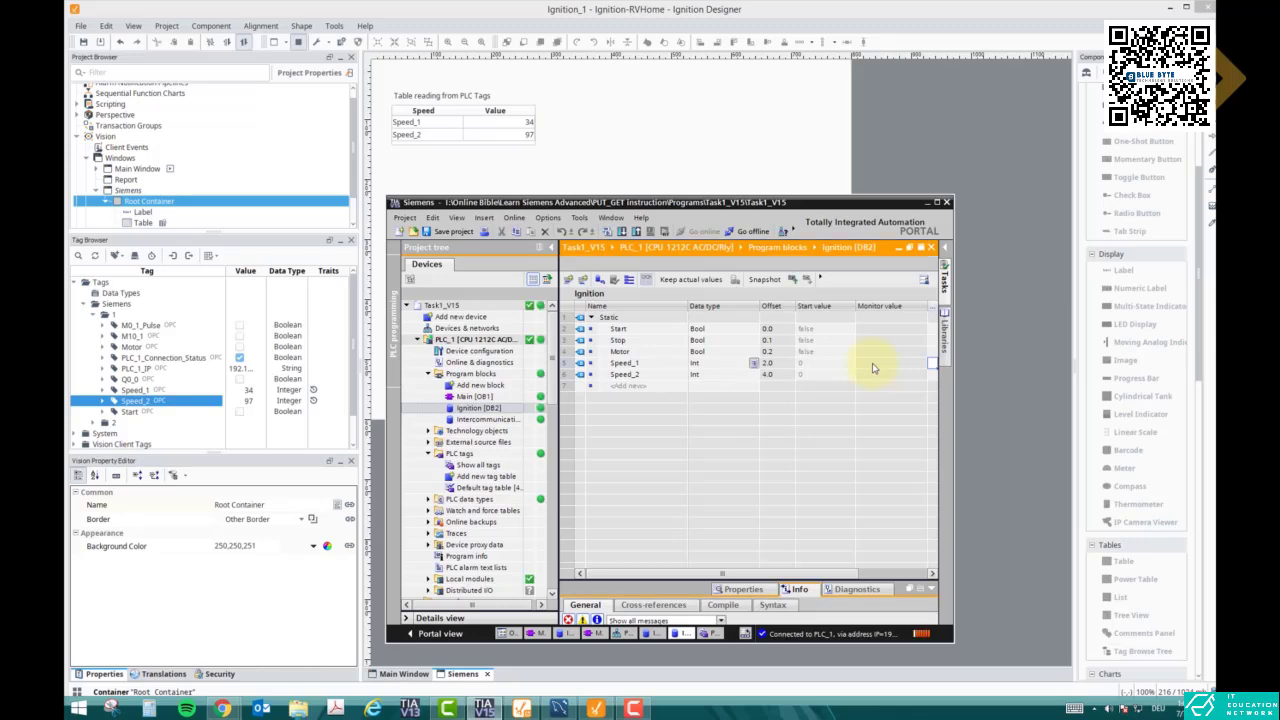
Modify the monitored value of Speed_2 in the Ignition data block to 22 and minimize TIA Portal.
{"action": "double_click", "coordinate": [873, 376]}
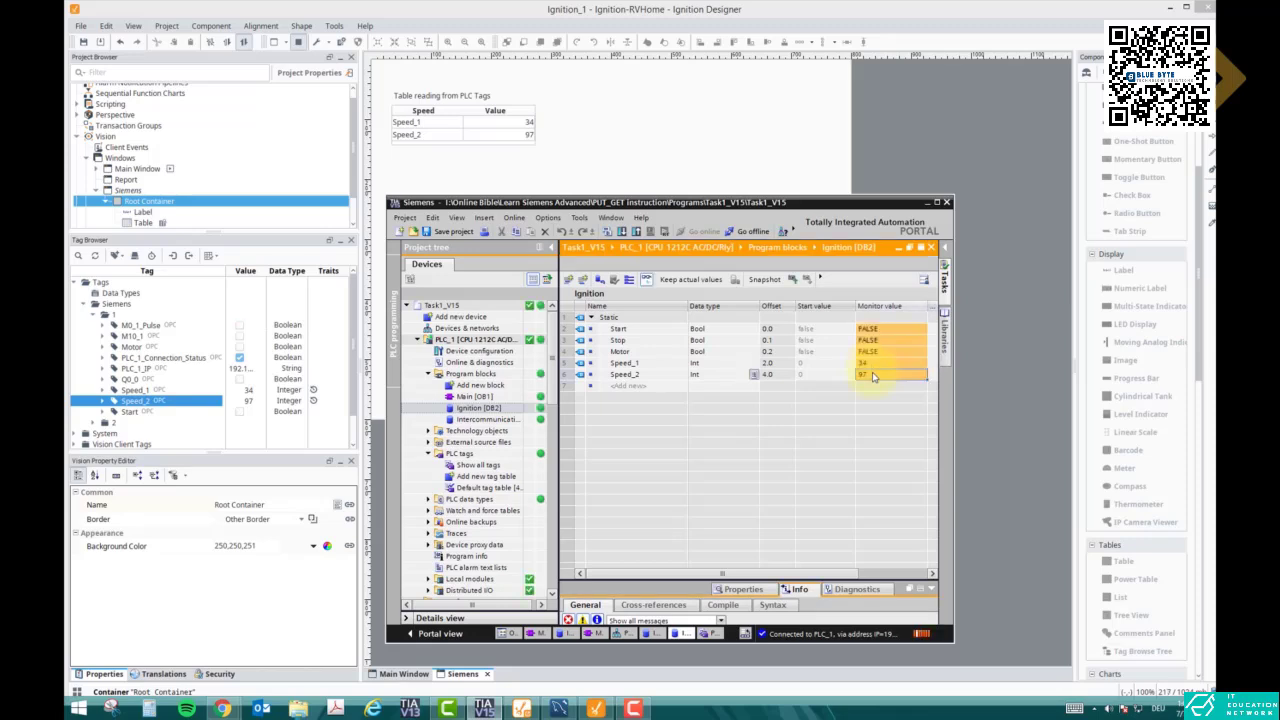
{"action": "type", "text": "22"}
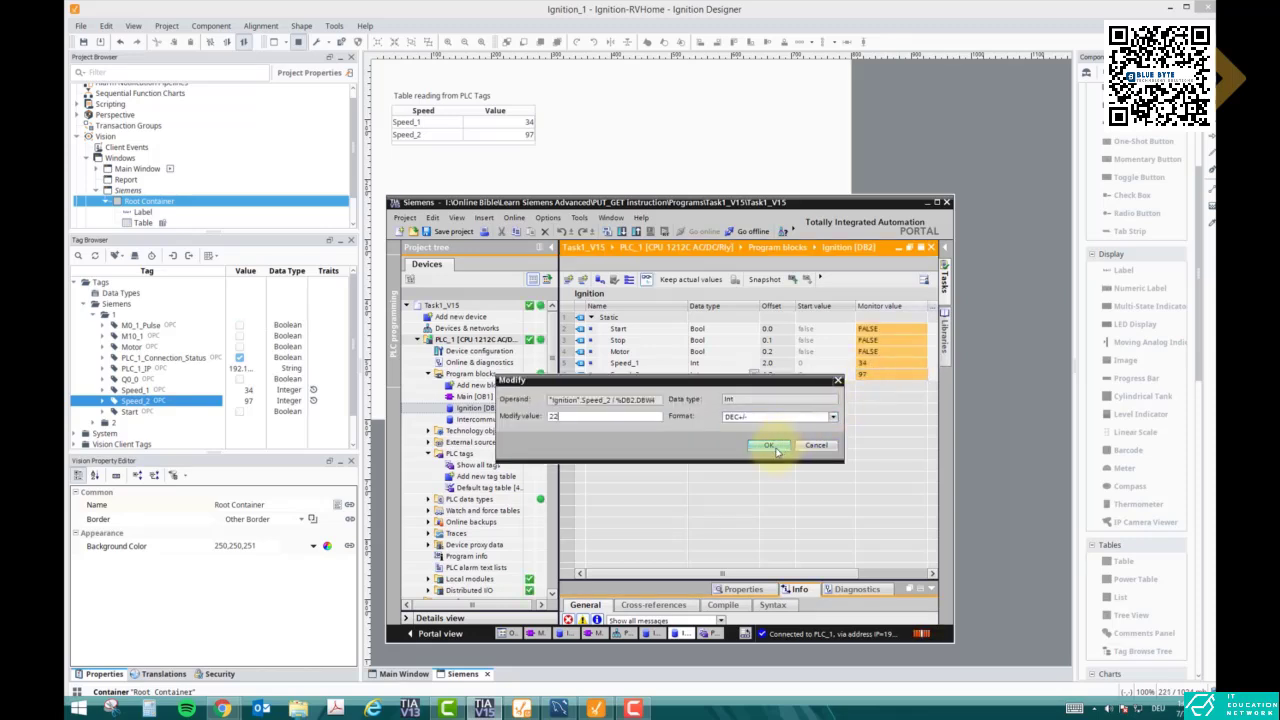
{"action": "left_click", "coordinate": [768, 445]}
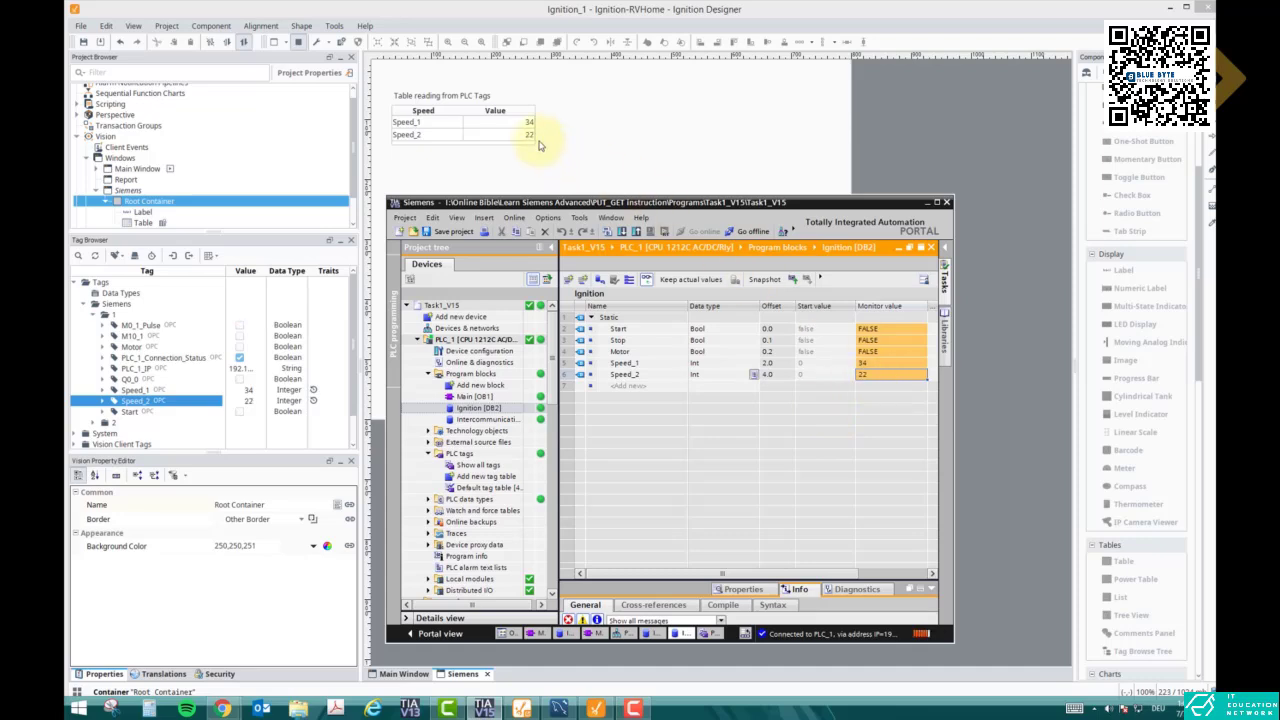
{"action": "left_click", "coordinate": [926, 203]}
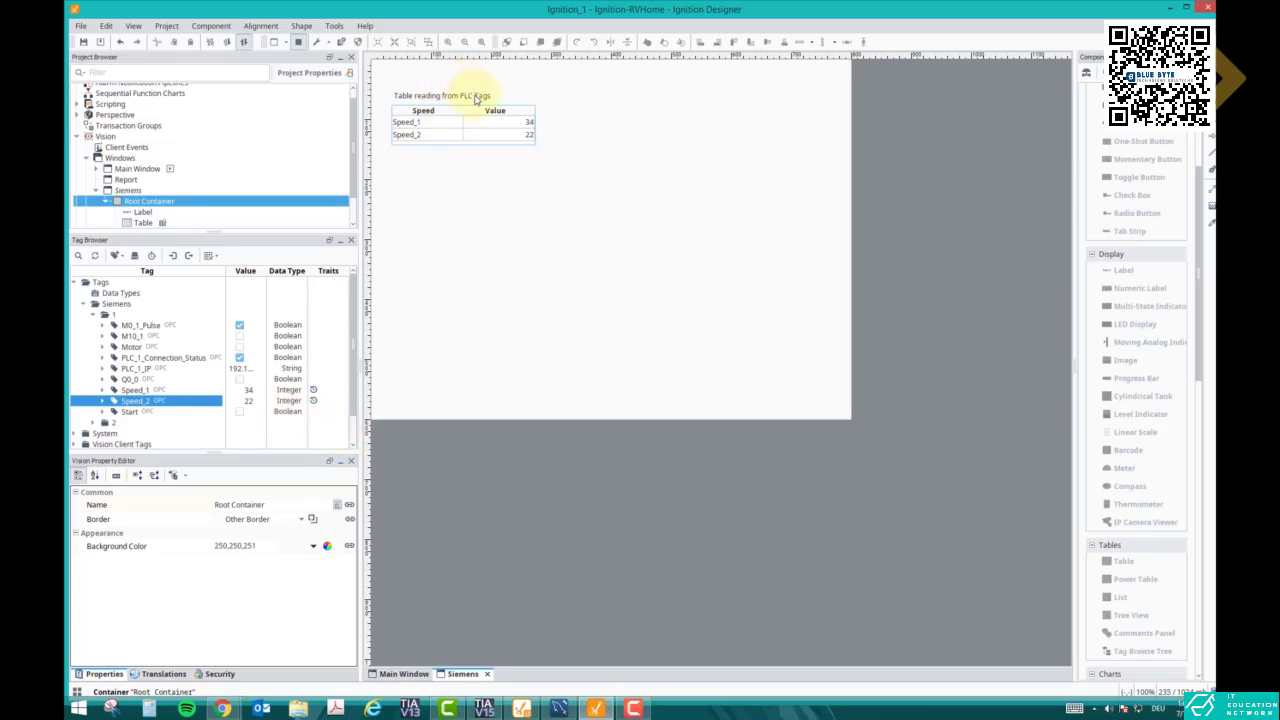
Stop preview mode, duplicate the PLC Tags label beside the original, and change the copy's text to "Table reading from Database".
{"action": "left_click", "coordinate": [298, 42]}
{"action": "left_click", "coordinate": [442, 99]}
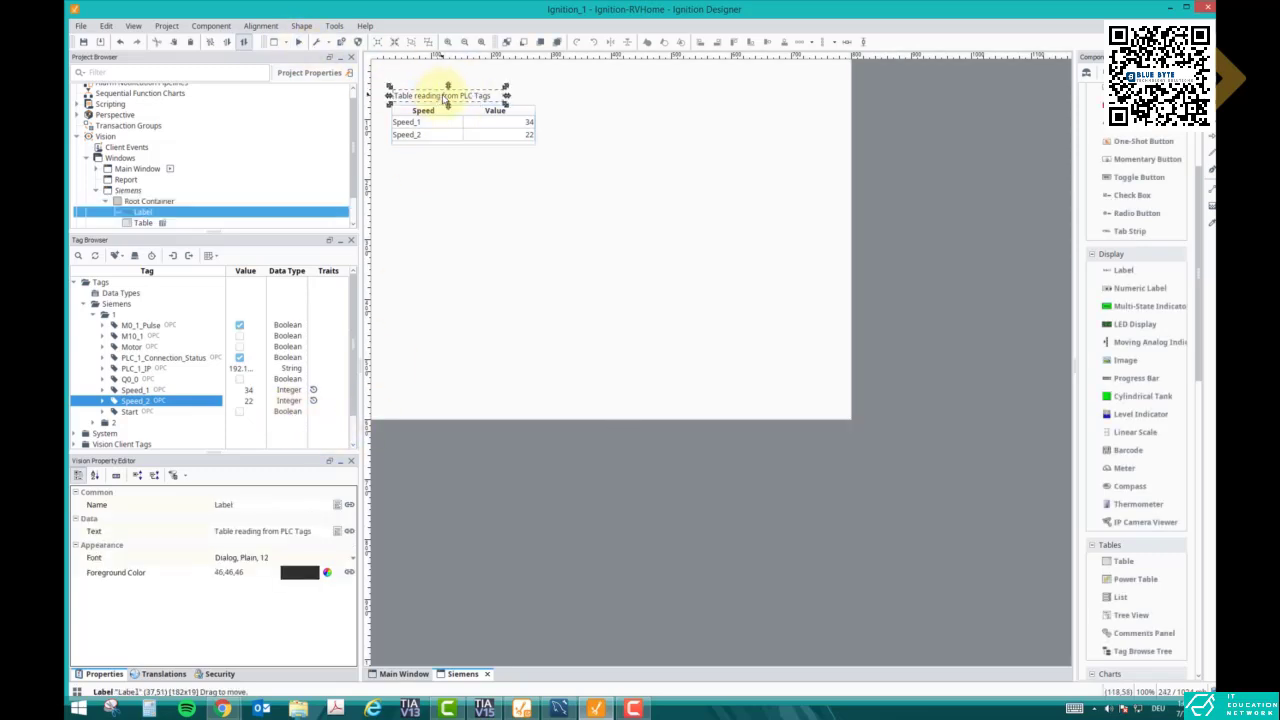
{"action": "key", "text": "ctrl+c"}
{"action": "key", "text": "ctrl+v"}
{"action": "left_click", "coordinate": [623, 98]}
{"action": "left_click_drag", "start_coordinate": [645, 107], "coordinate": [610, 99]}
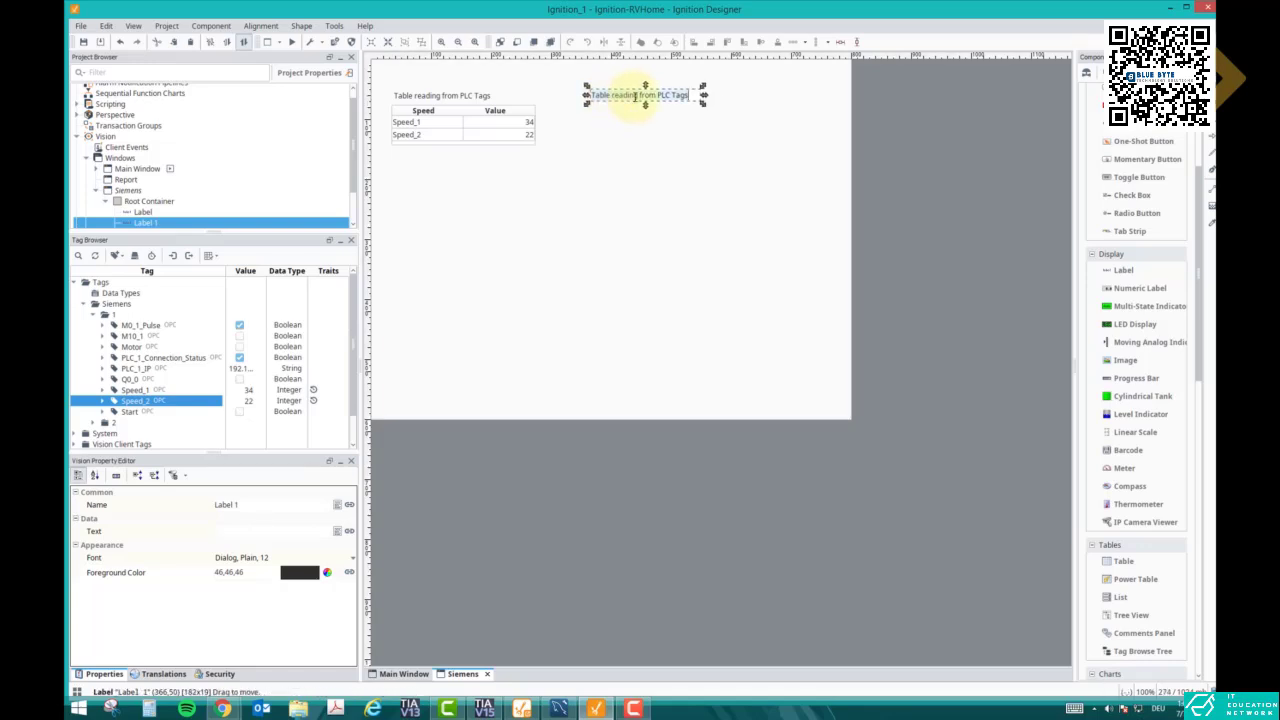
{"action": "key", "text": "Left"}
{"action": "left_click", "coordinate": [640, 166]}
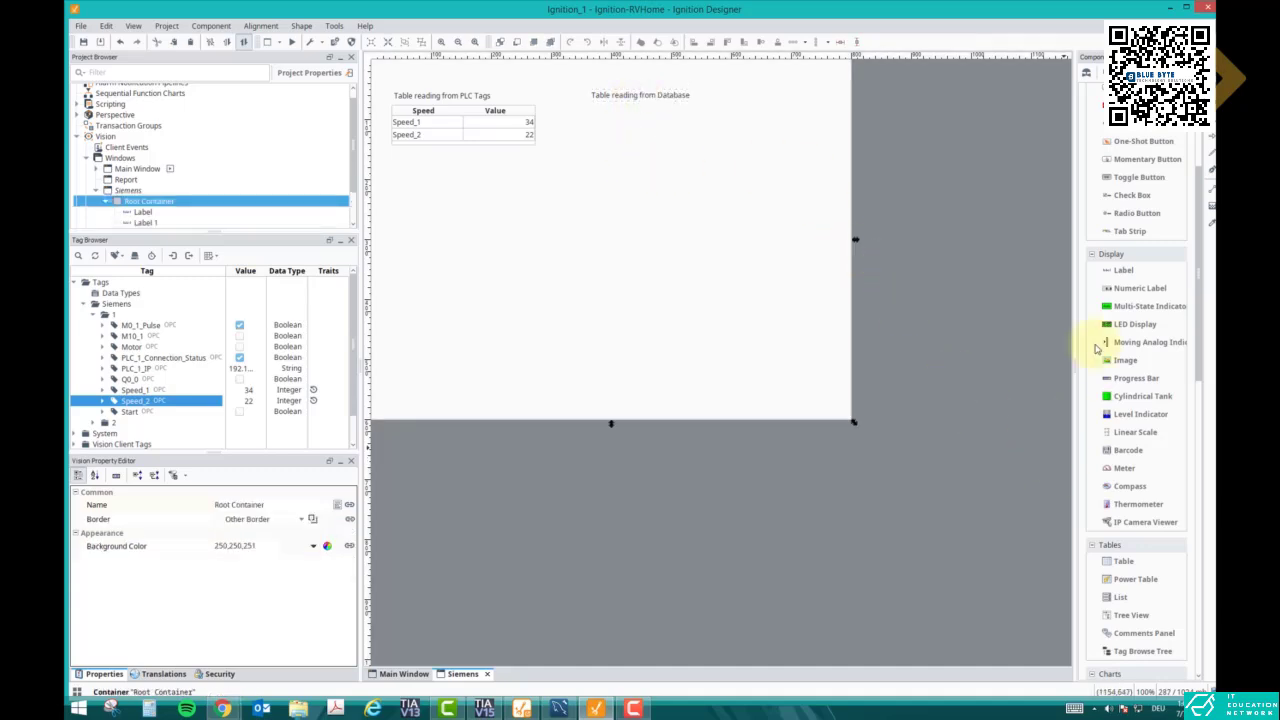
Place a Table component beneath the database label, then check the test table's rows in MySQL Workbench and return to Ignition Designer.
{"action": "left_click_drag", "start_coordinate": [1123, 561], "coordinate": [574, 101]}
{"action": "left_click", "coordinate": [575, 116]}
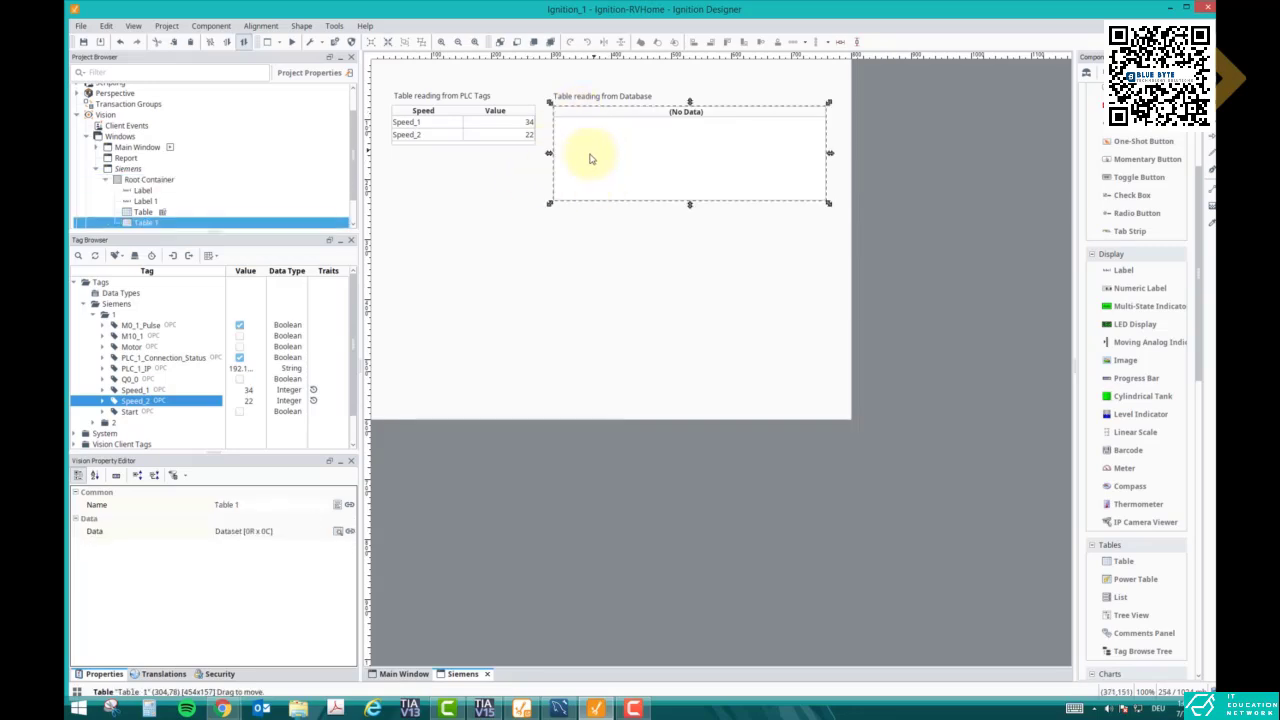
{"action": "left_click", "coordinate": [558, 708]}
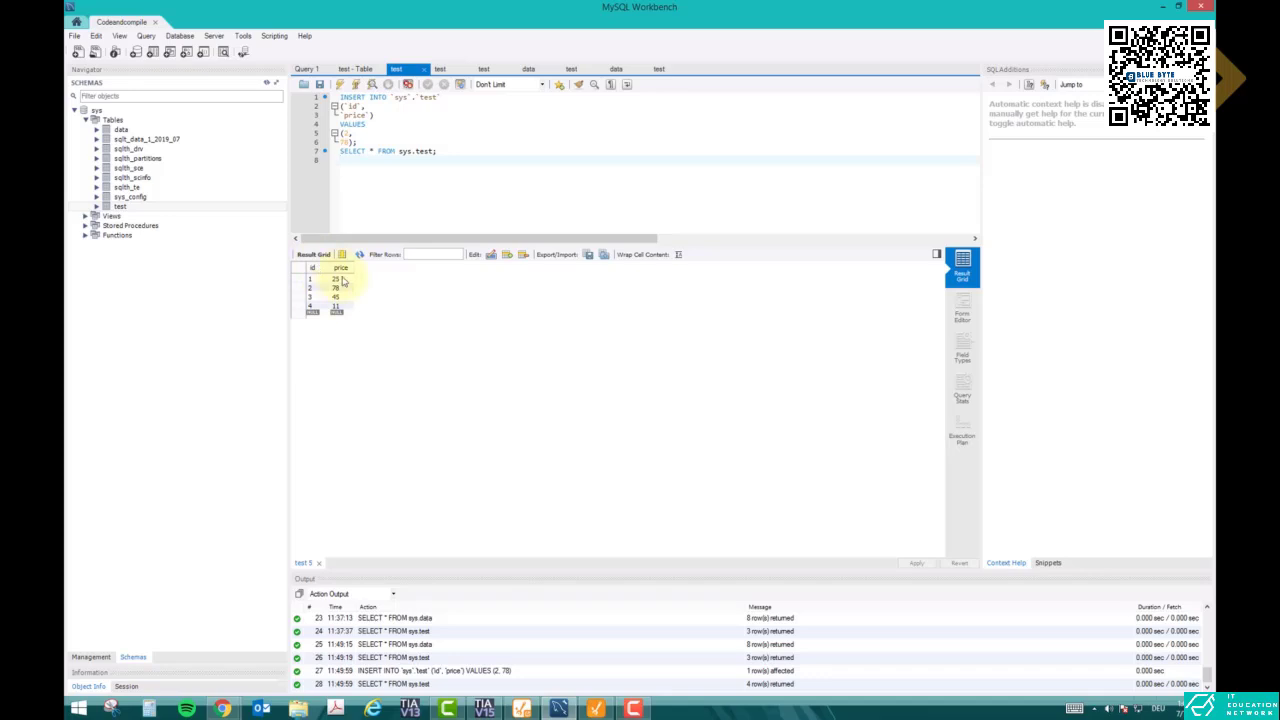
{"action": "left_click", "coordinate": [596, 708]}
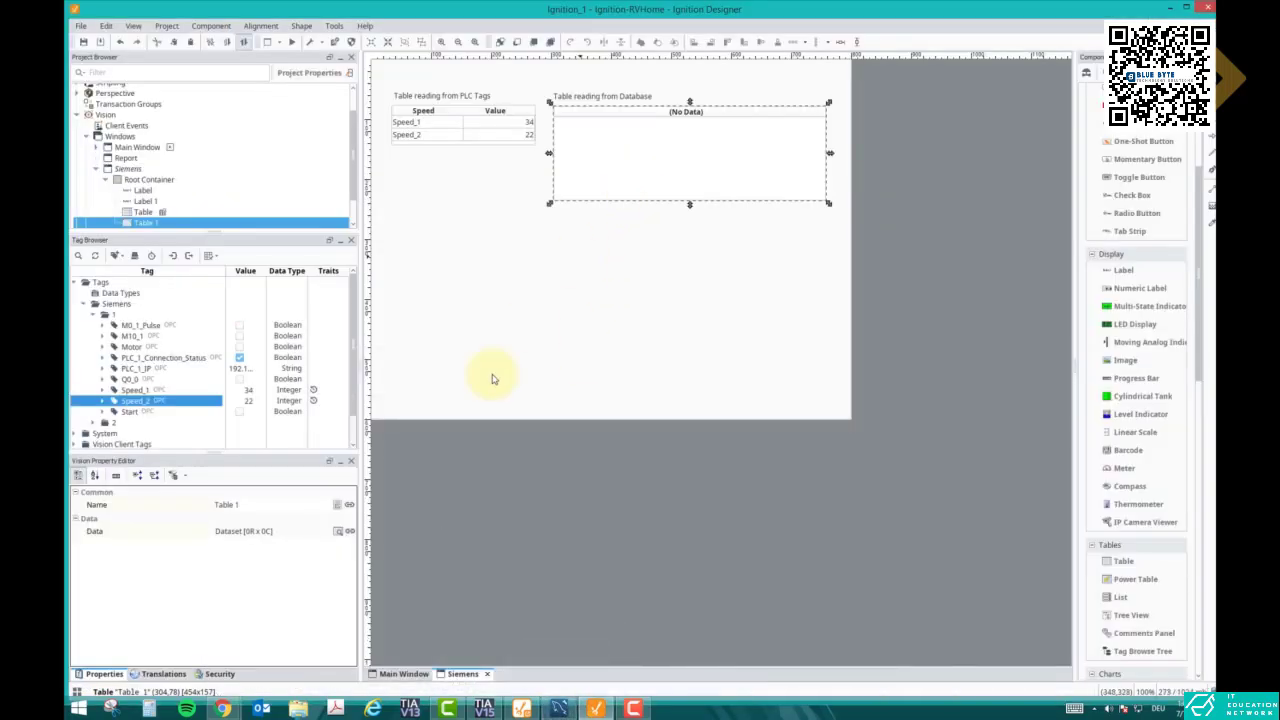
Choose a DB Browse binding for the new table's Data property and select the test table of Database_CAC.
{"action": "left_click", "coordinate": [349, 531]}
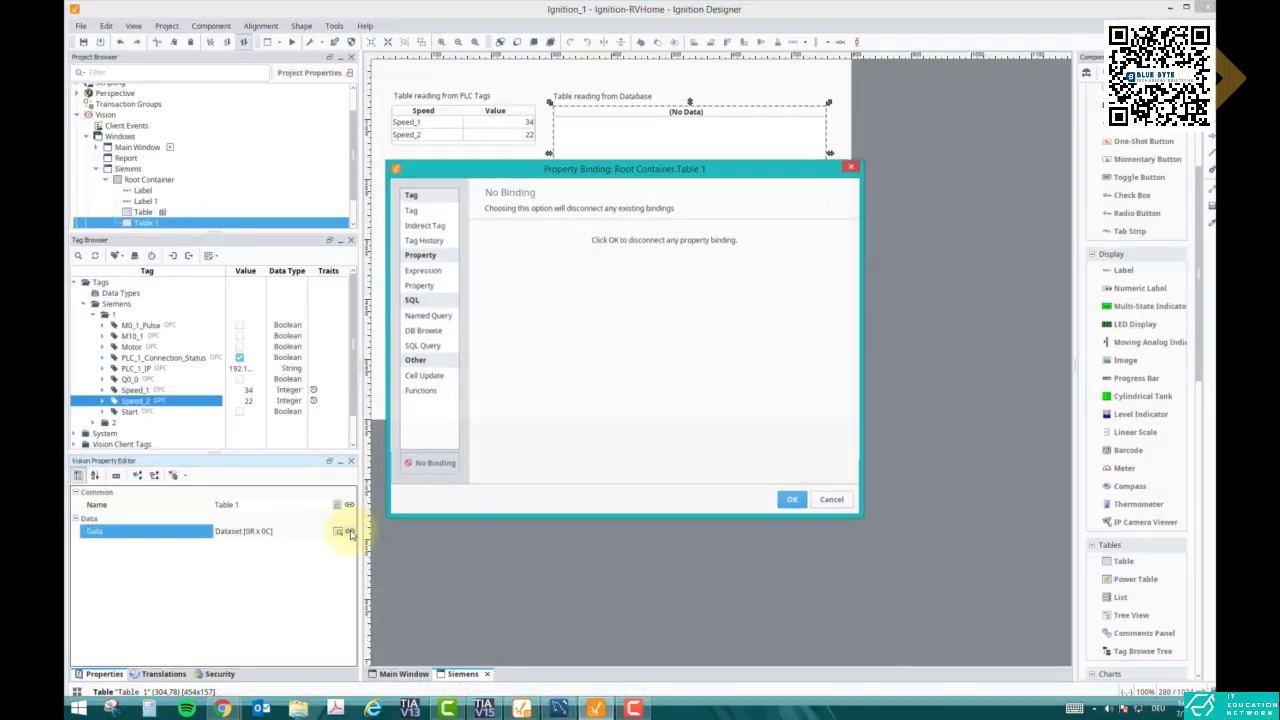
{"action": "left_click", "coordinate": [434, 333]}
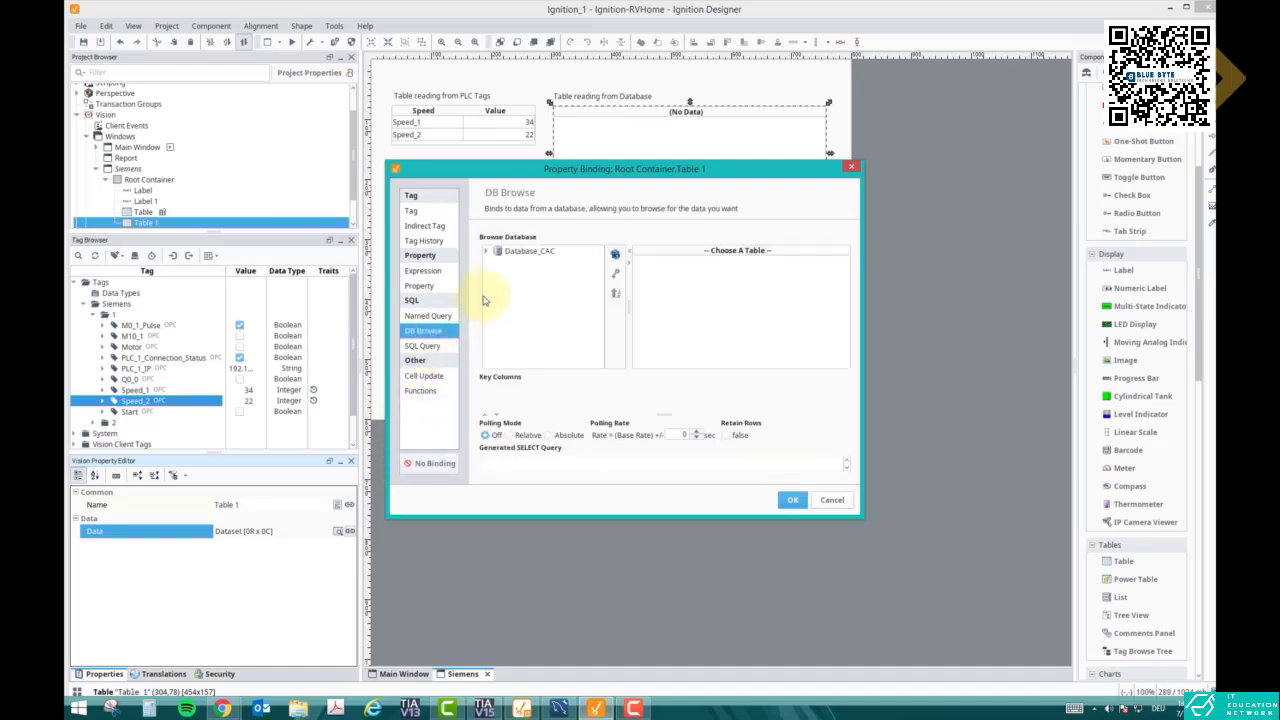
{"action": "left_click", "coordinate": [486, 251]}
{"action": "left_click", "coordinate": [508, 263]}
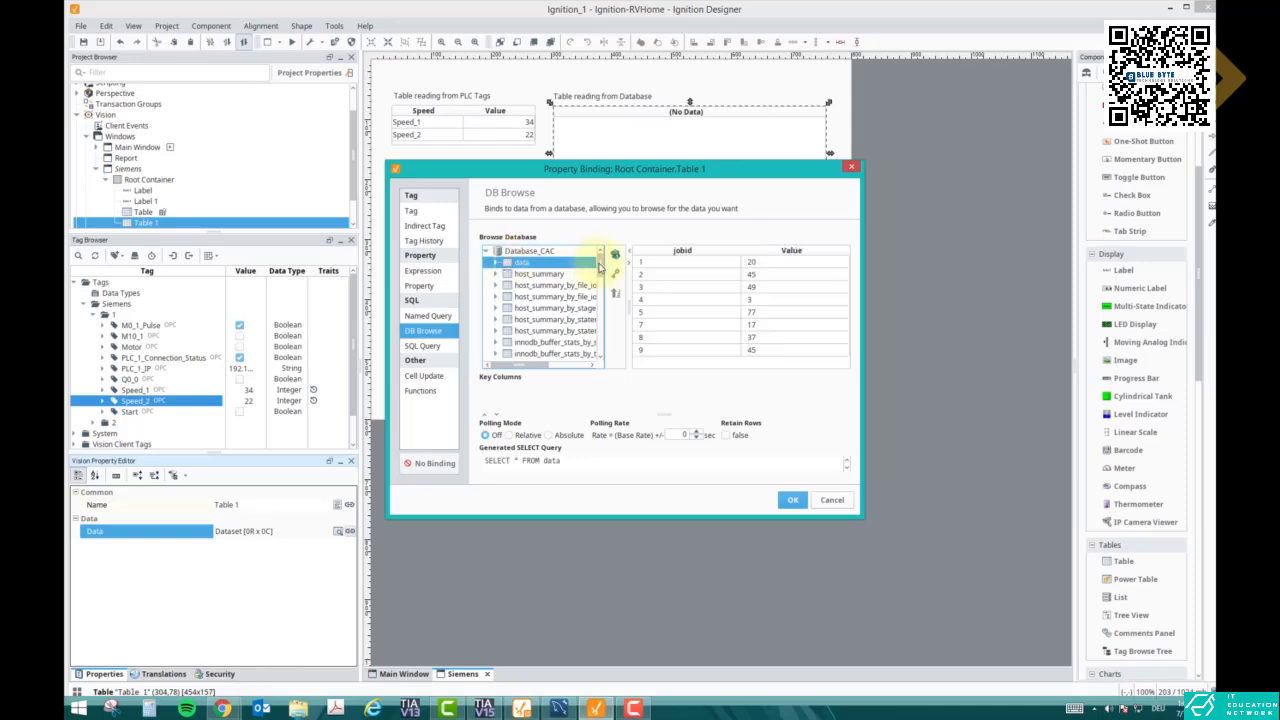
{"action": "left_click_drag", "start_coordinate": [599, 270], "coordinate": [601, 304]}
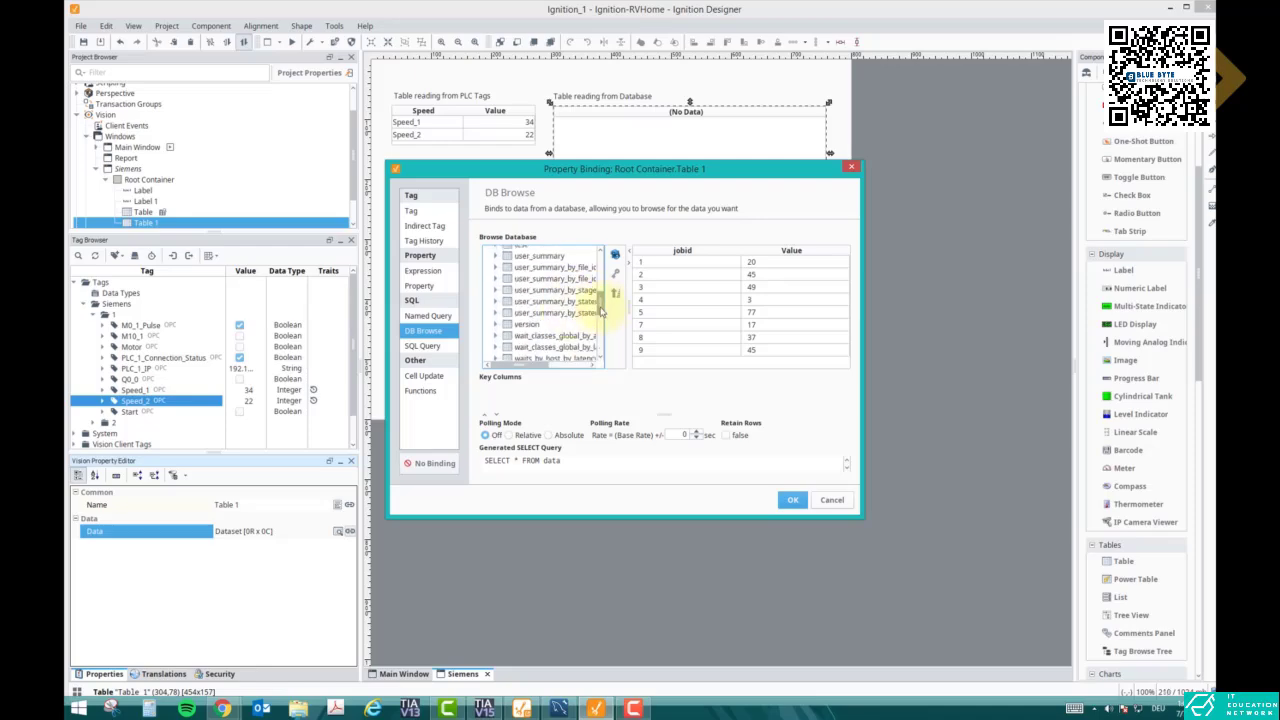
{"action": "scroll", "coordinate": [600, 300], "scroll_direction": "up", "scroll_amount": 2}
{"action": "left_click", "coordinate": [512, 272]}
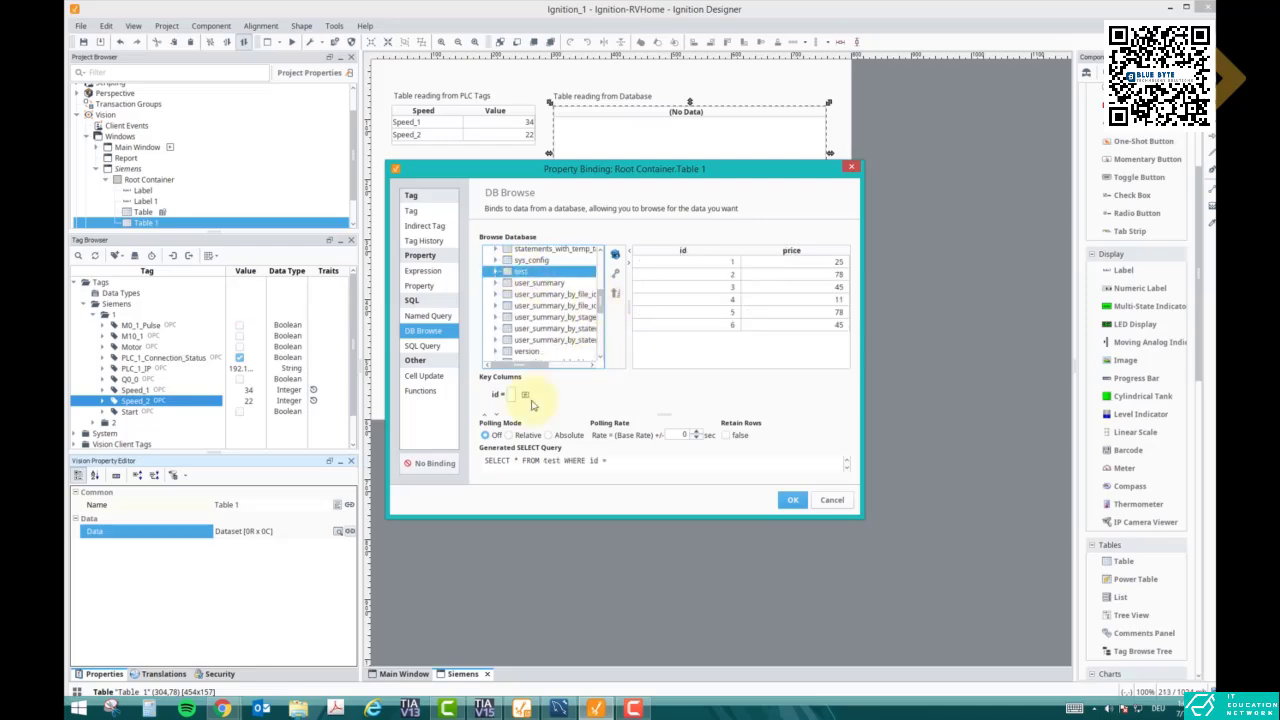
Compare the test table in MySQL Workbench, then set the binding's polling mode to Absolute with a 1 sec rate and apply it.
{"action": "left_click", "coordinate": [558, 708]}
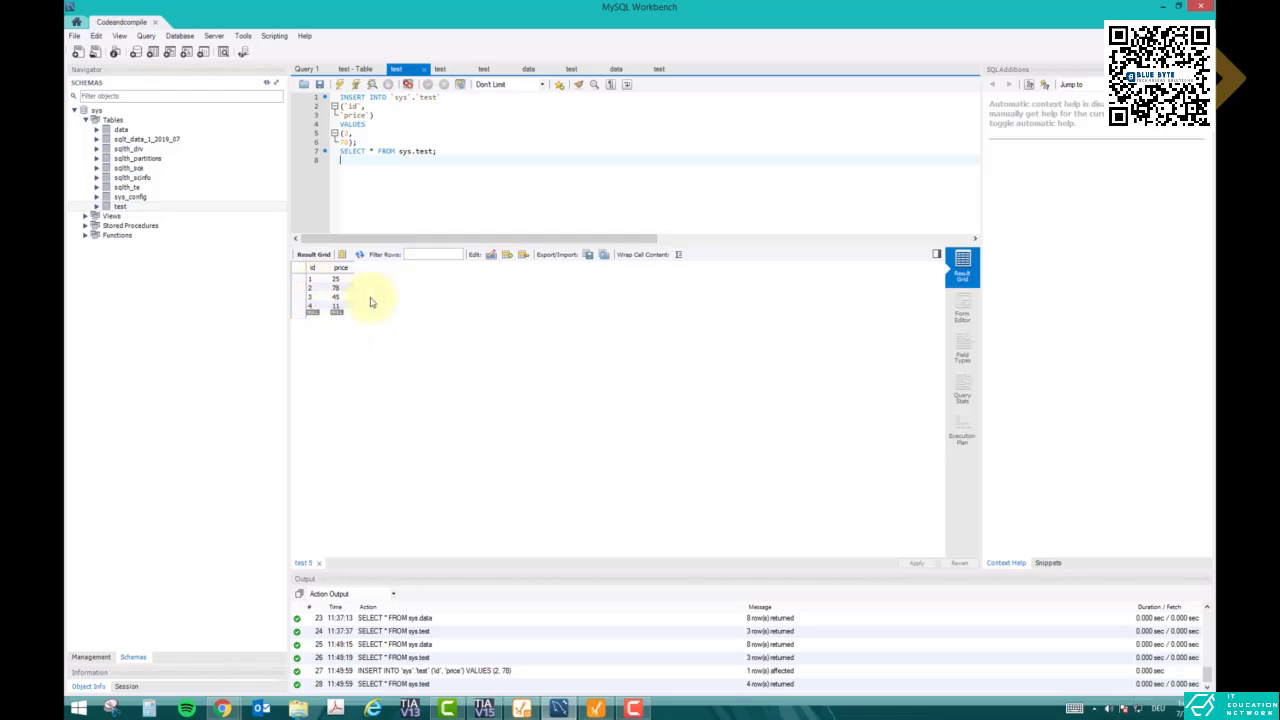
{"action": "left_click", "coordinate": [558, 708]}
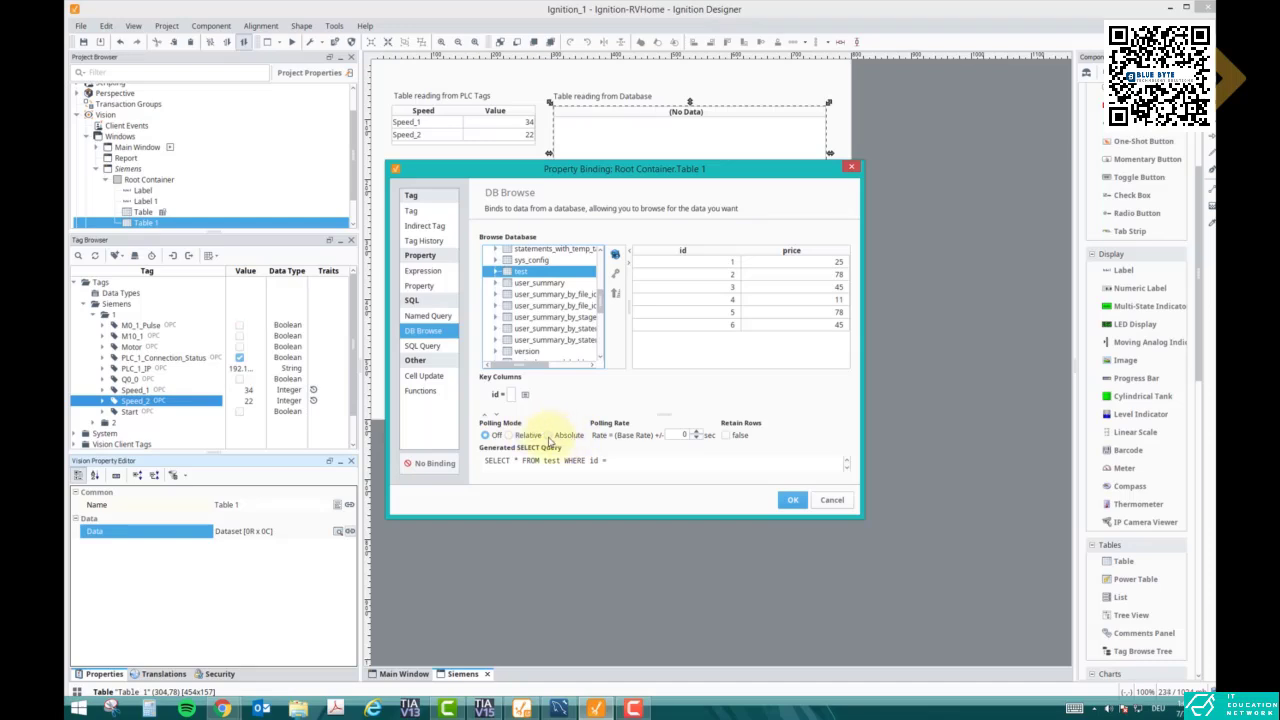
{"action": "left_click", "coordinate": [548, 436]}
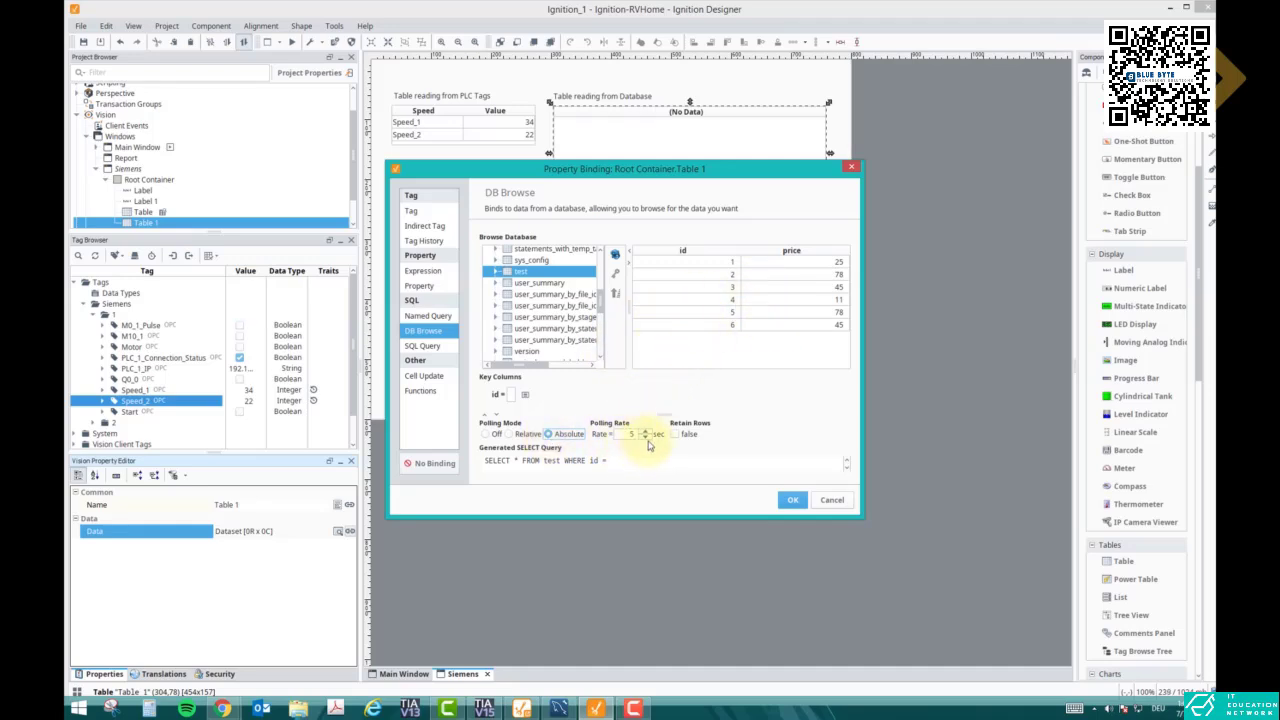
{"action": "left_click", "coordinate": [646, 438]}
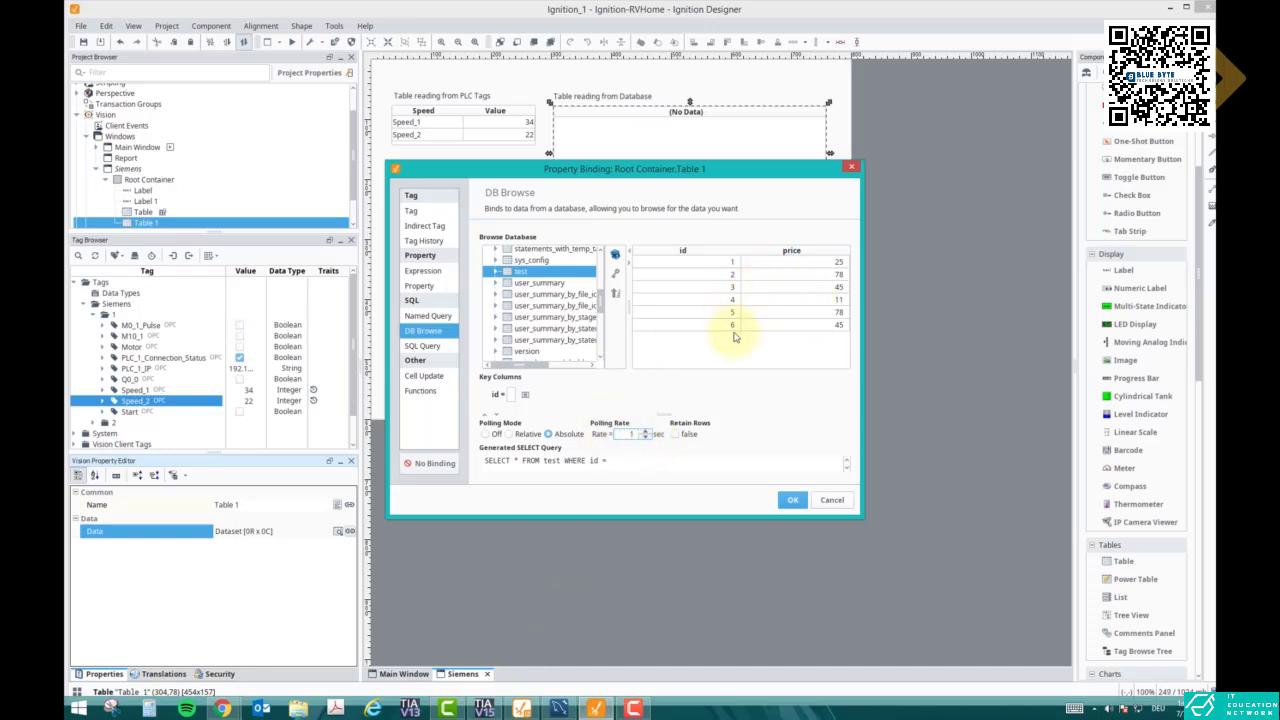
{"action": "left_click", "coordinate": [795, 500]}
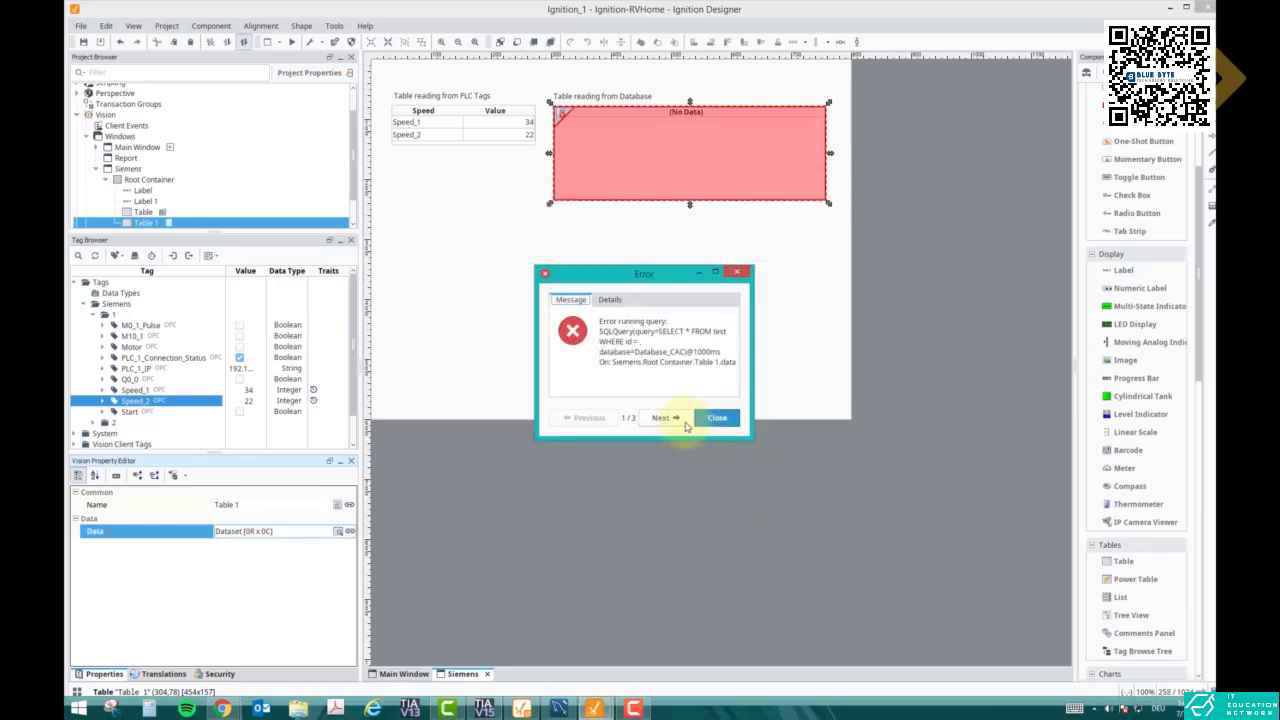
Close the query error messages, reopen the database table's Data binding, and expand the columns of the test table.
{"action": "left_click", "coordinate": [682, 424]}
{"action": "left_click", "coordinate": [682, 420]}
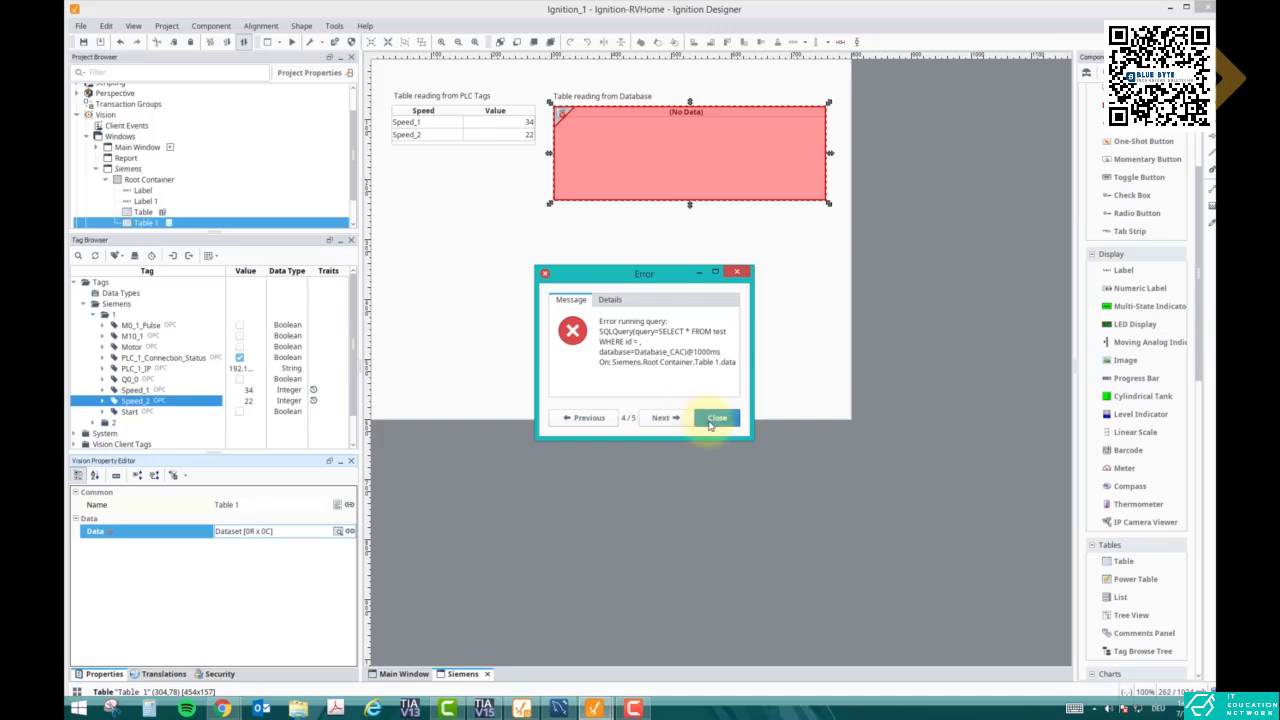
{"action": "left_click", "coordinate": [715, 417]}
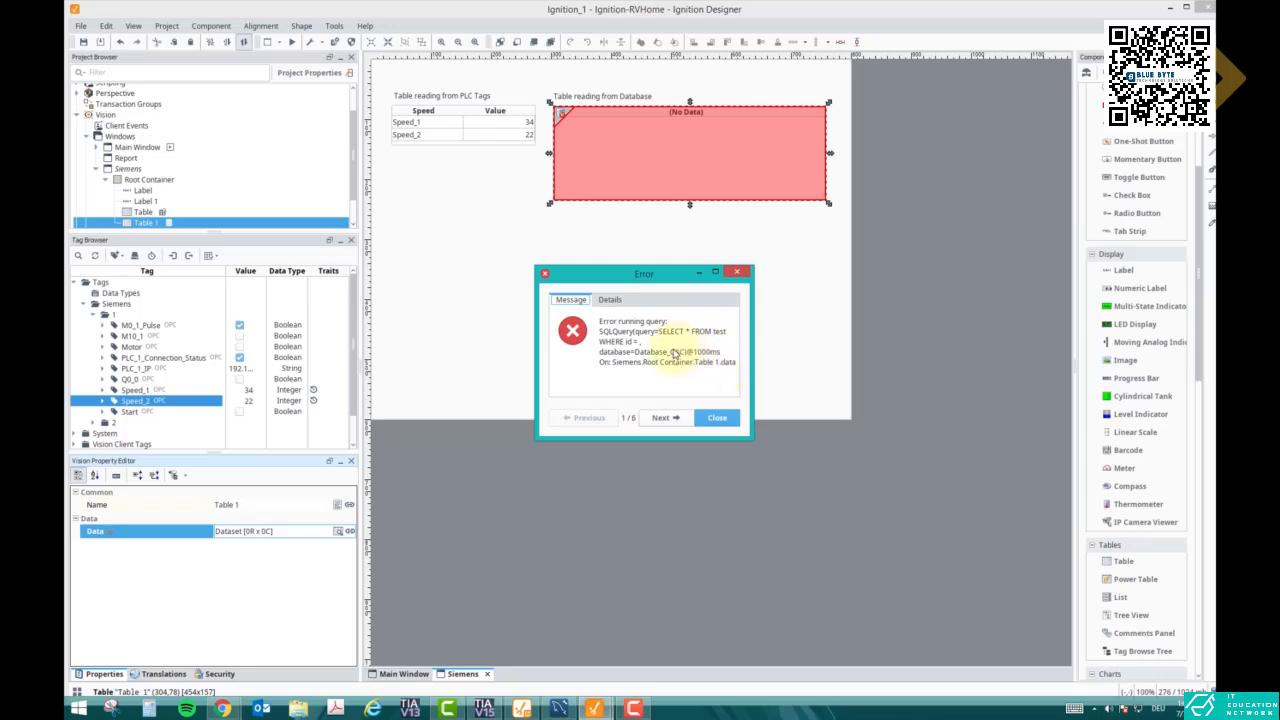
{"action": "left_click", "coordinate": [716, 417]}
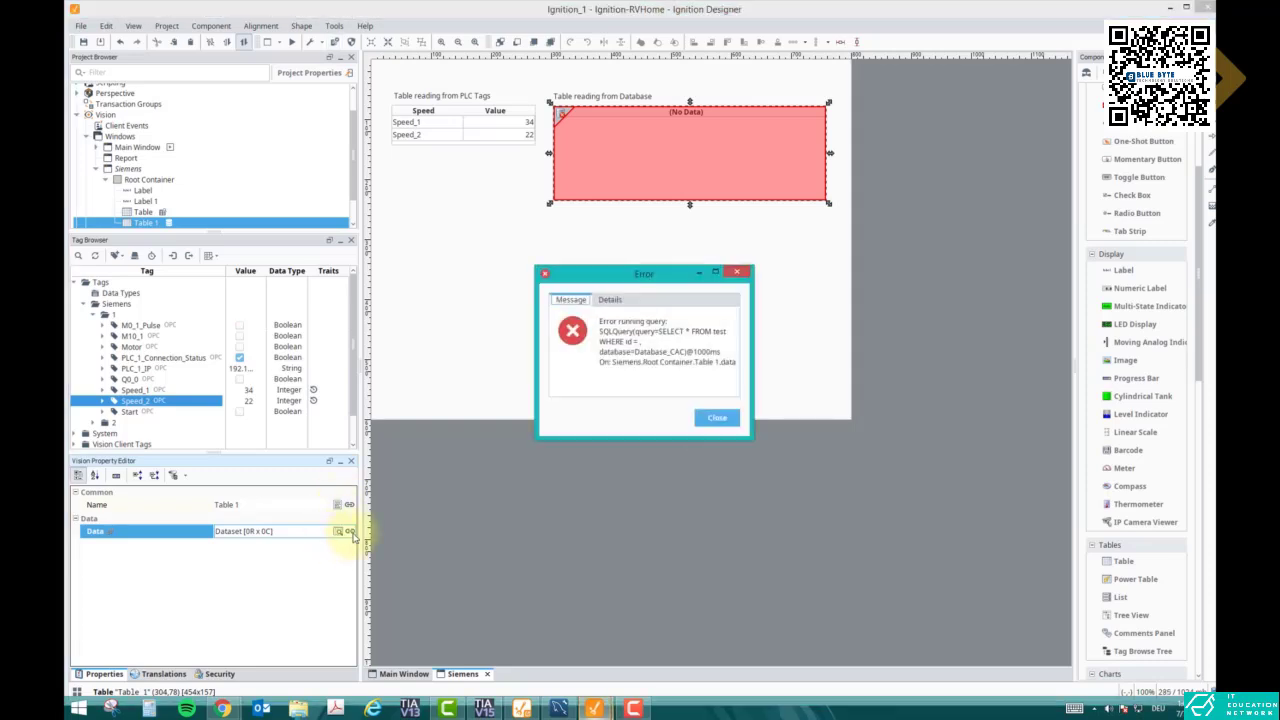
{"action": "left_click", "coordinate": [349, 531]}
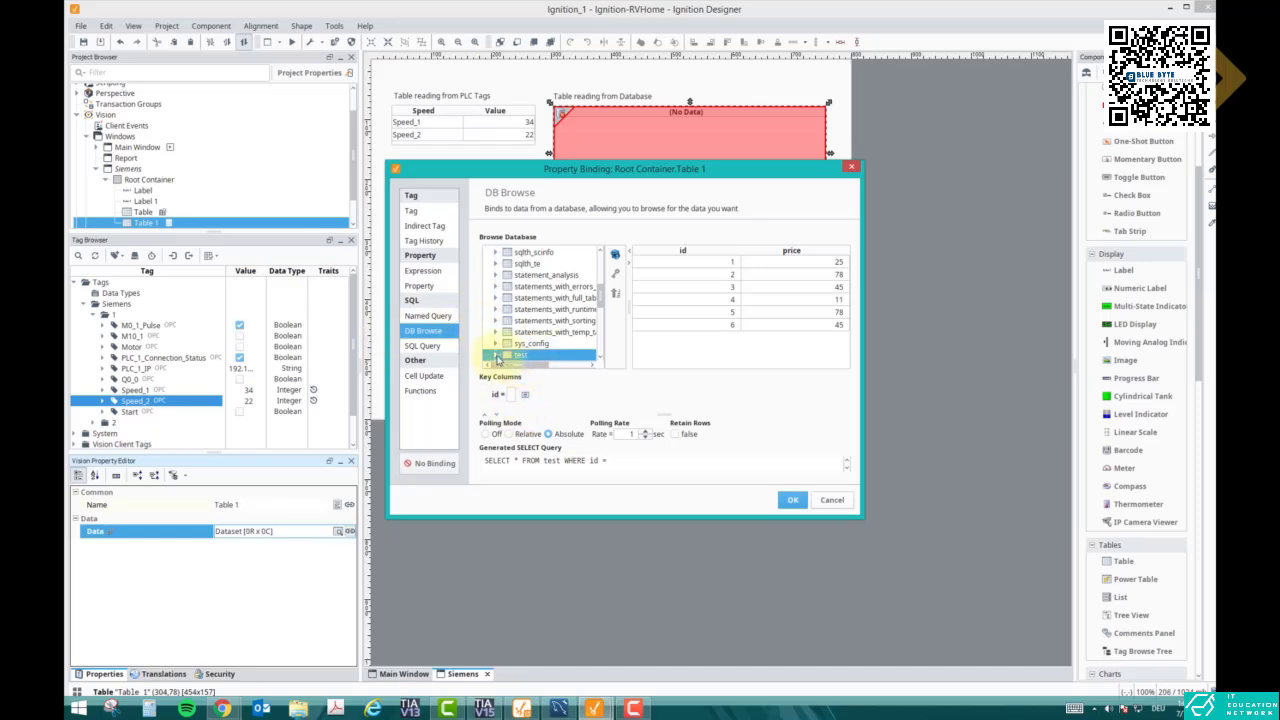
{"action": "left_click", "coordinate": [496, 356]}
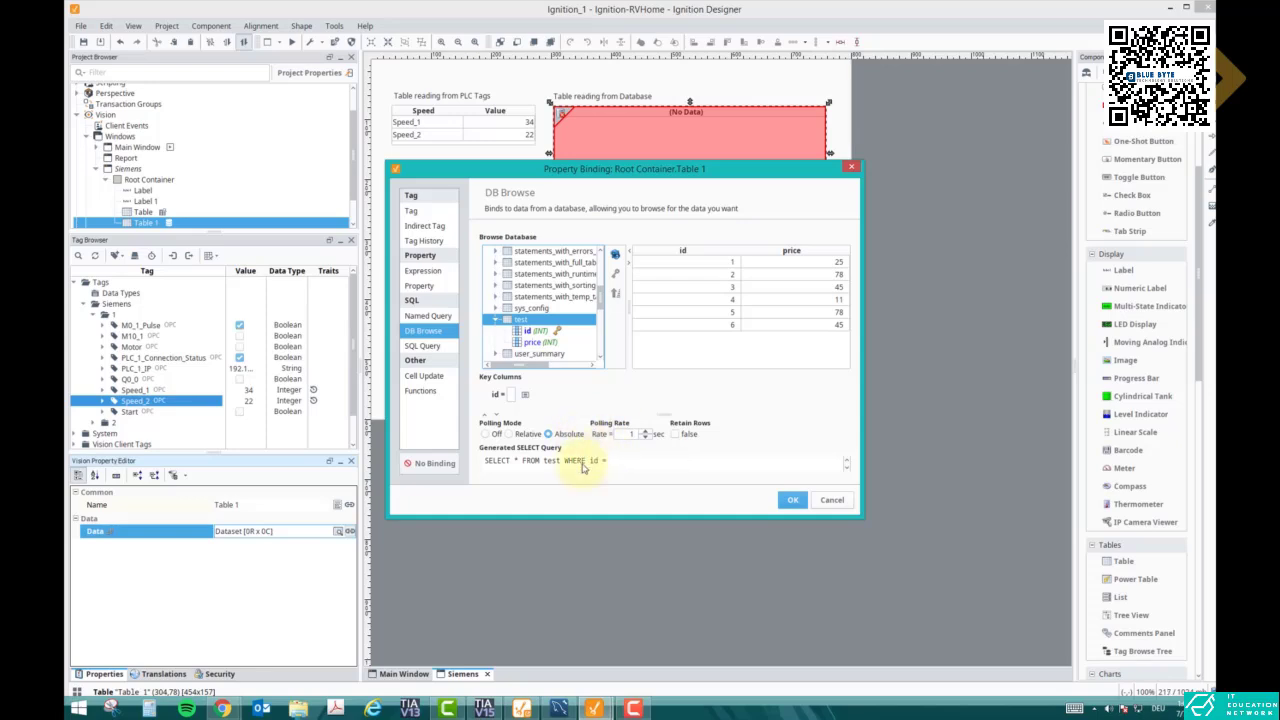
{"action": "left_click", "coordinate": [512, 395]}
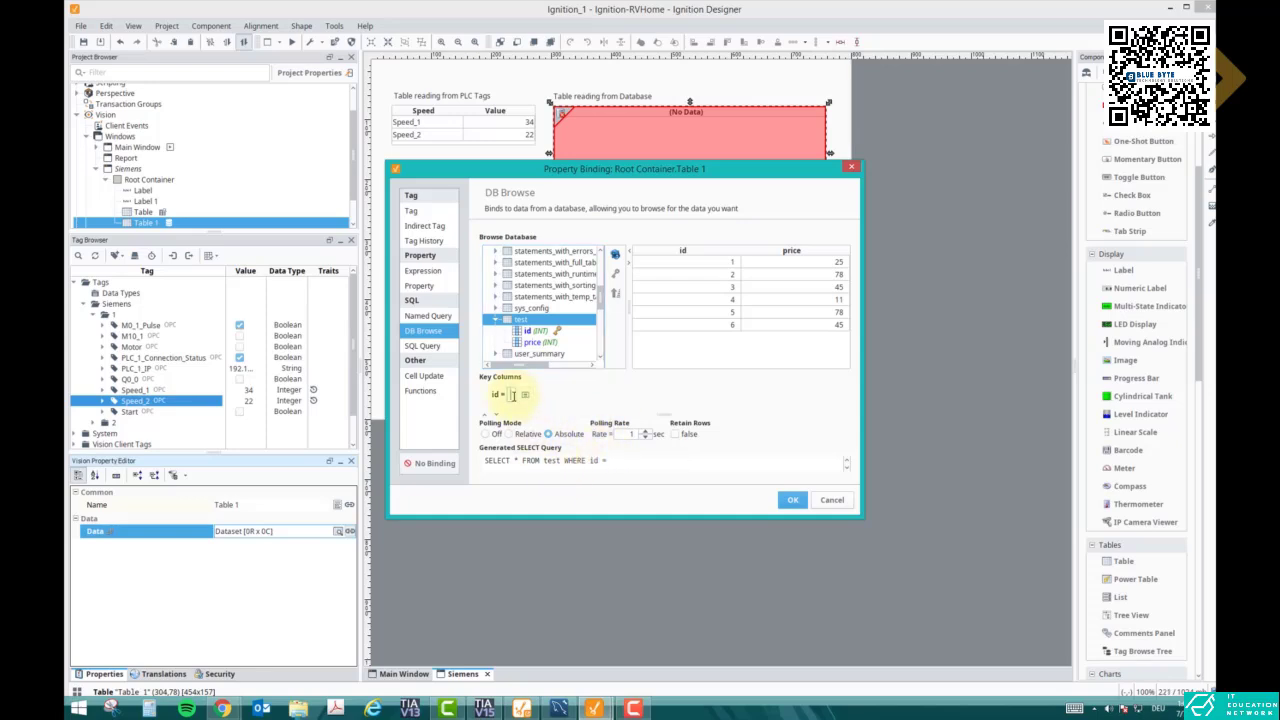
{"action": "left_click", "coordinate": [522, 396]}
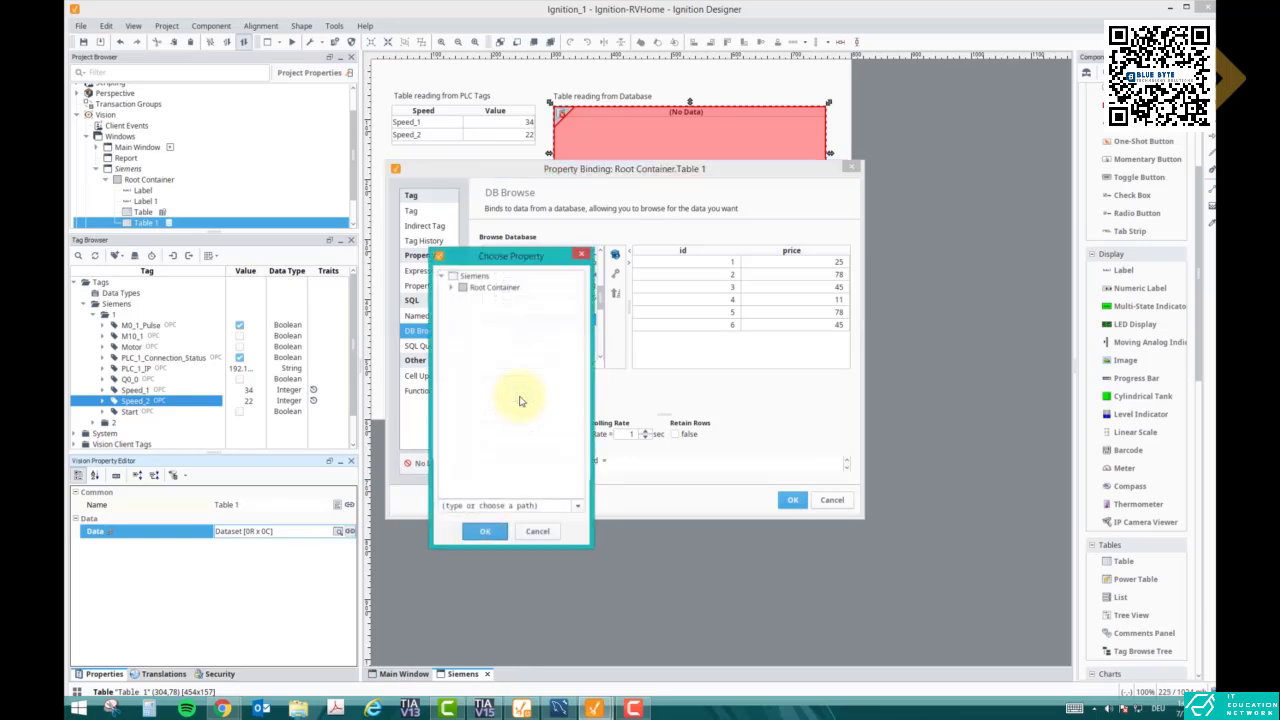
{"action": "left_click", "coordinate": [537, 531]}
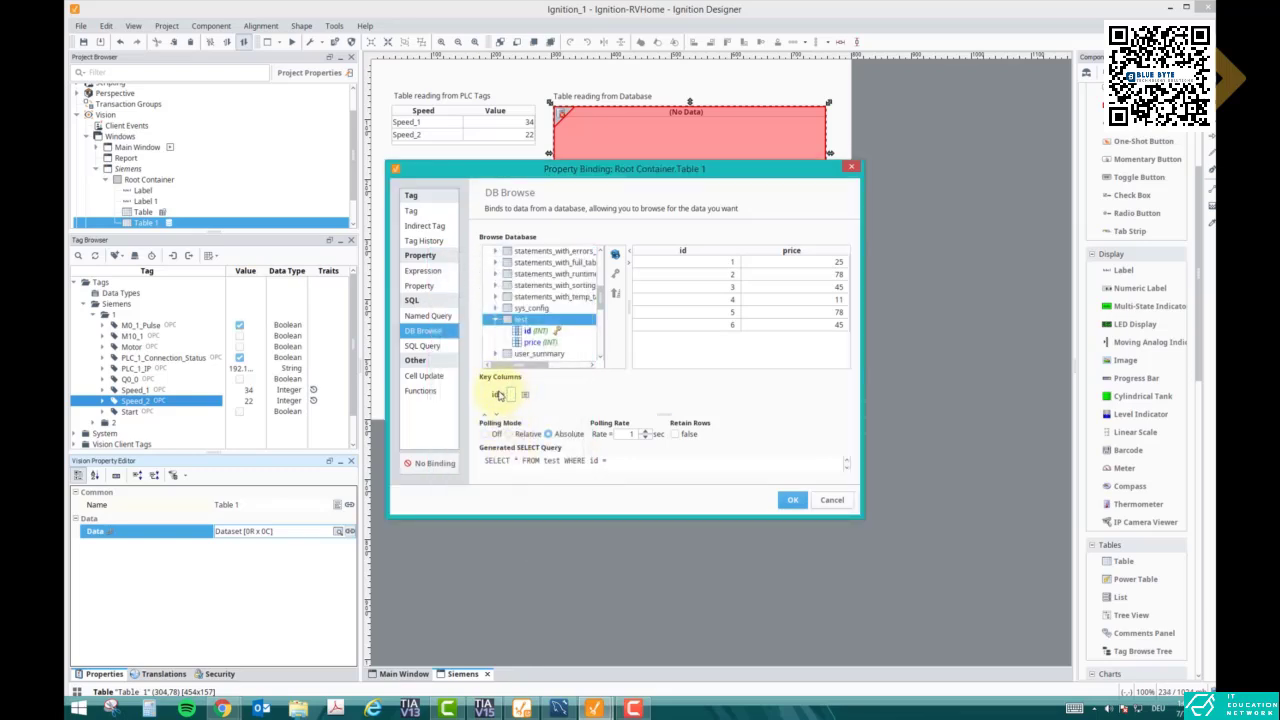
Try the id and price columns of the test table as the binding source, then reselect the whole table.
{"action": "left_click", "coordinate": [536, 332]}
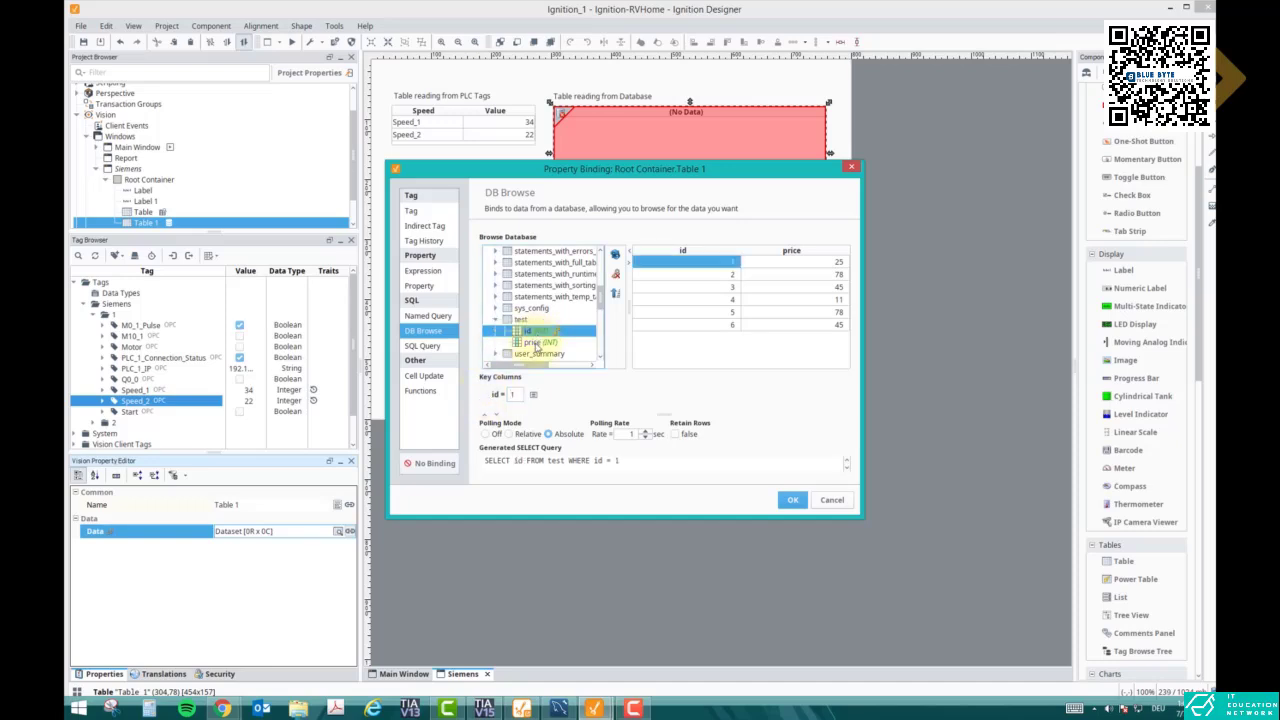
{"action": "left_click", "coordinate": [535, 343]}
{"action": "left_click", "coordinate": [536, 332]}
{"action": "left_click", "coordinate": [520, 320]}
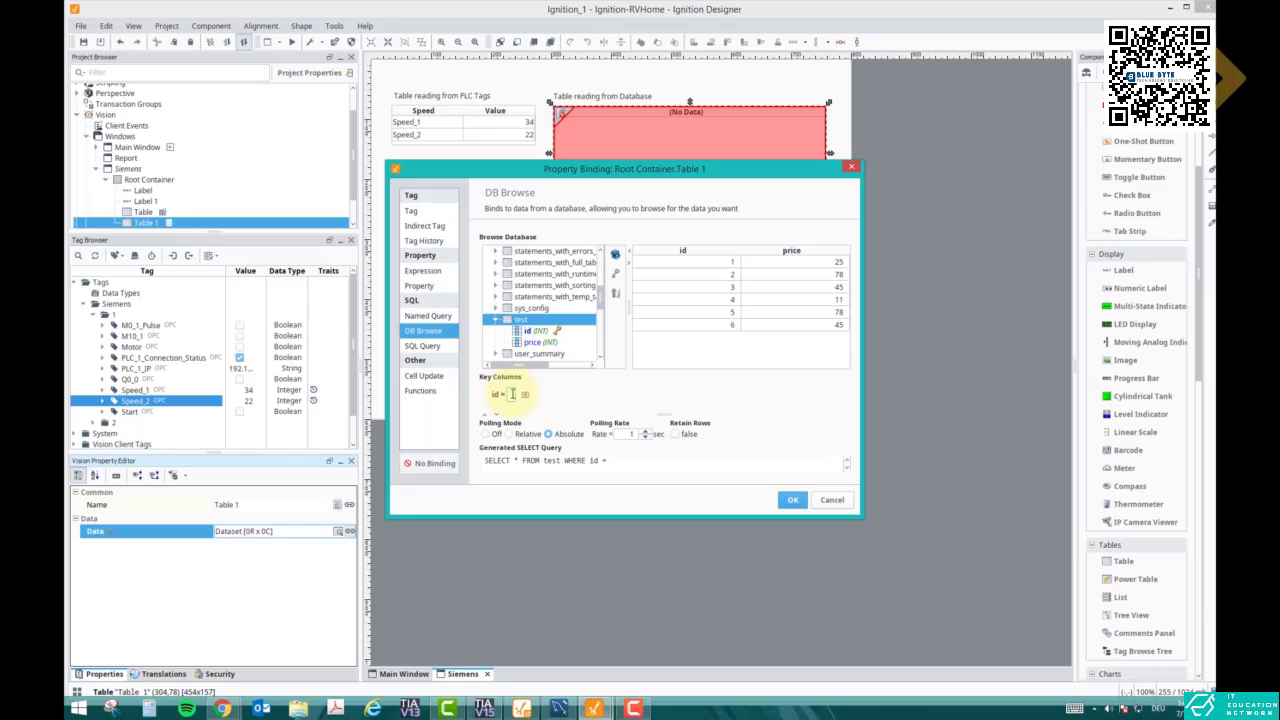
Set the id key column of the test table to 1 and apply the property binding.
{"action": "left_click", "coordinate": [675, 436]}
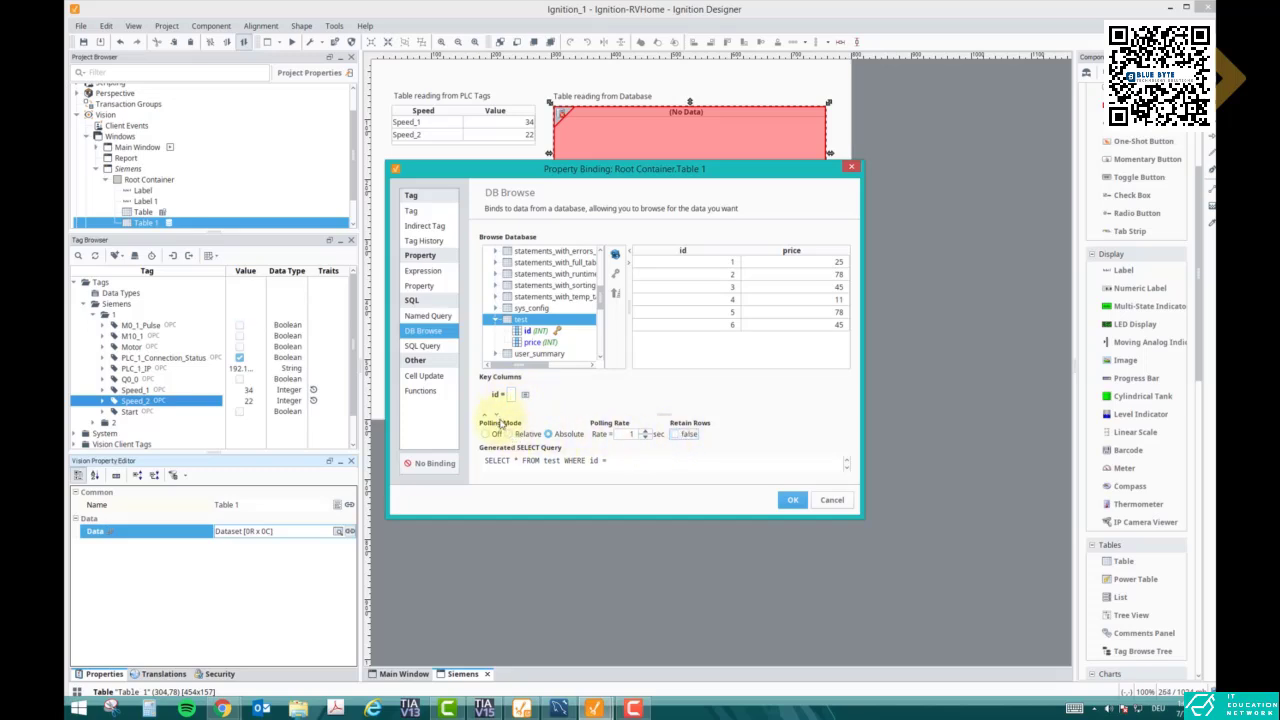
{"action": "type", "text": "1"}
{"action": "left_click", "coordinate": [792, 501]}
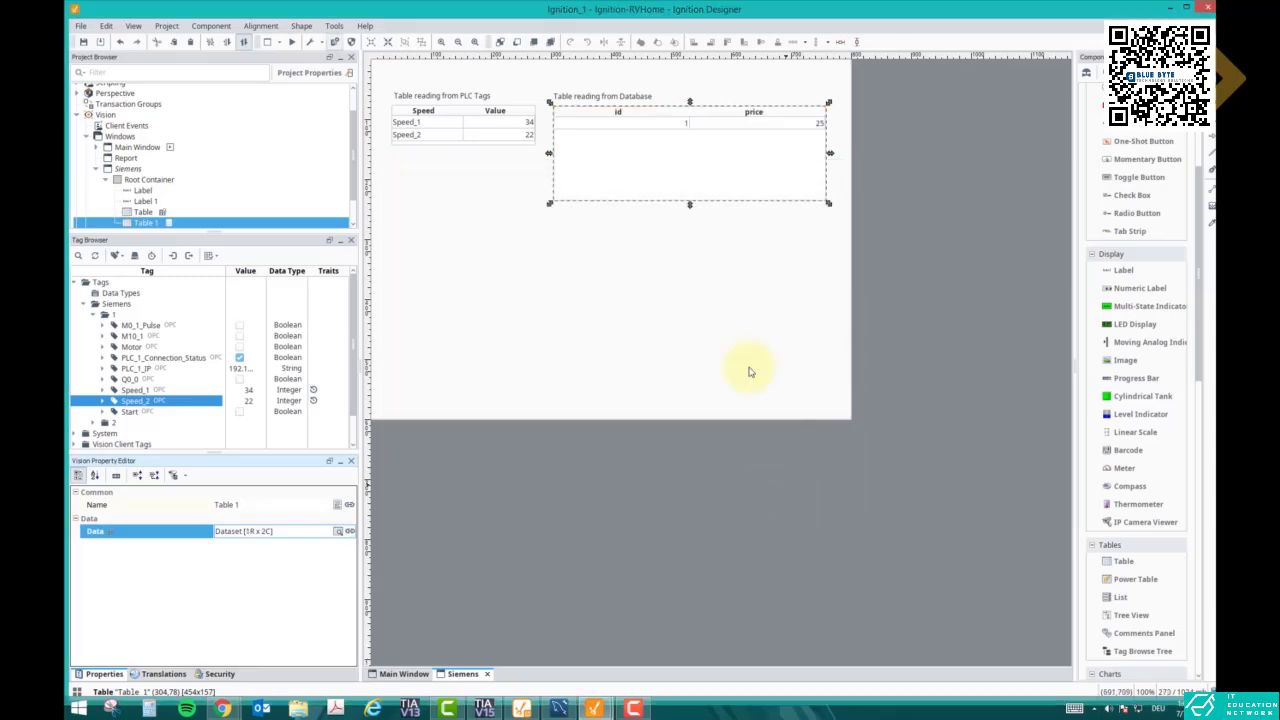
Review the database table's Data binding and the component properties available as a source for its id key column.
{"action": "right_click", "coordinate": [645, 166]}
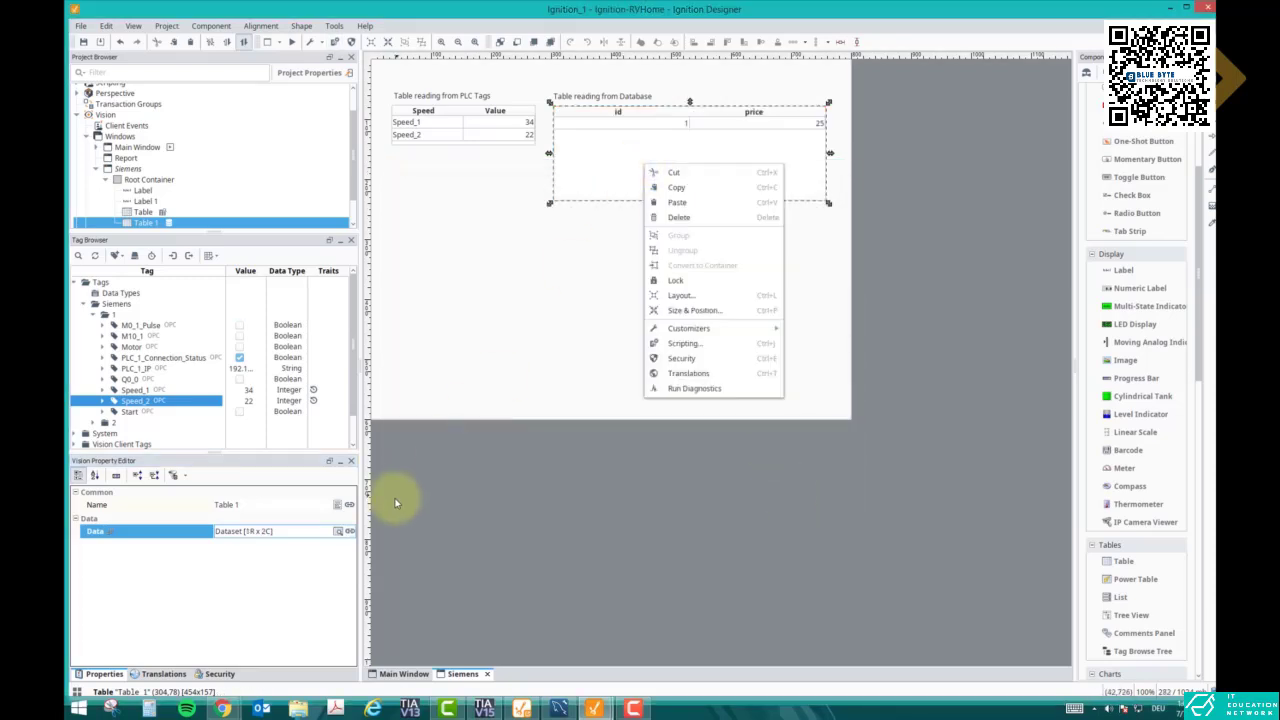
{"action": "left_click", "coordinate": [340, 531]}
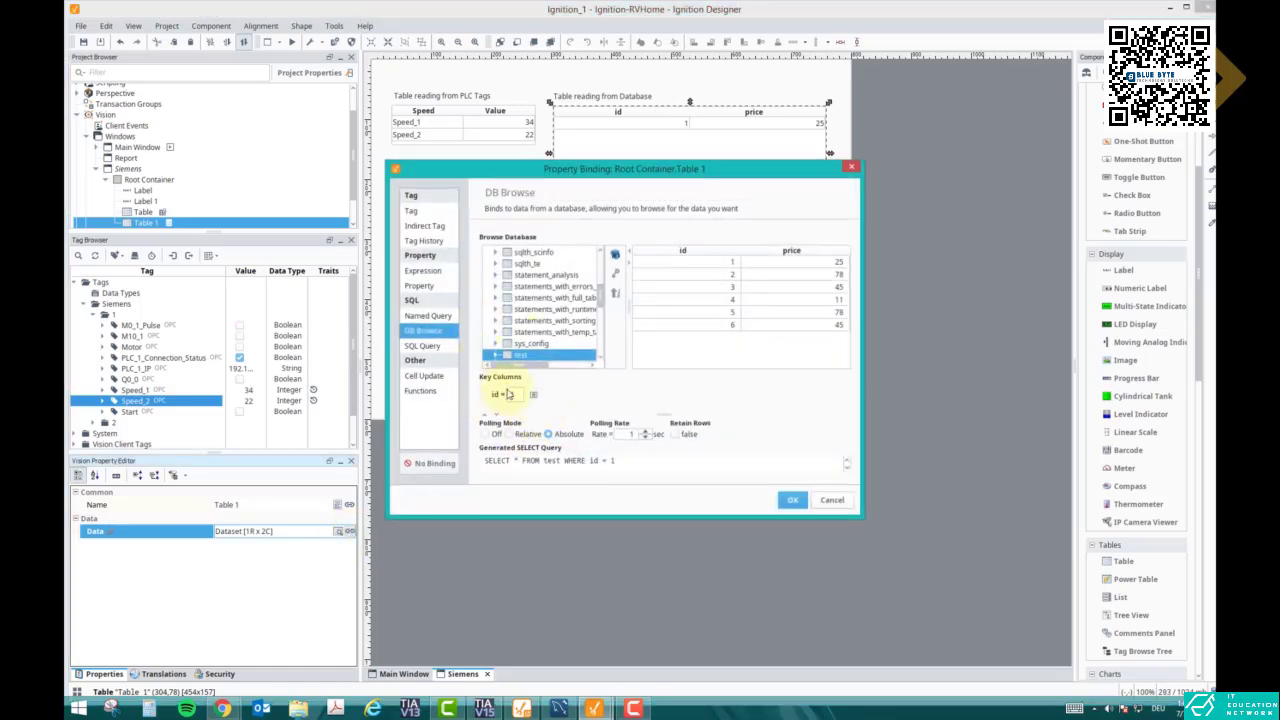
{"action": "mouse_move", "coordinate": [601, 299]}
{"action": "left_mouse_down"}
{"action": "mouse_move", "coordinate": [602, 279]}
{"action": "mouse_move", "coordinate": [603, 308]}
{"action": "left_mouse_up"}
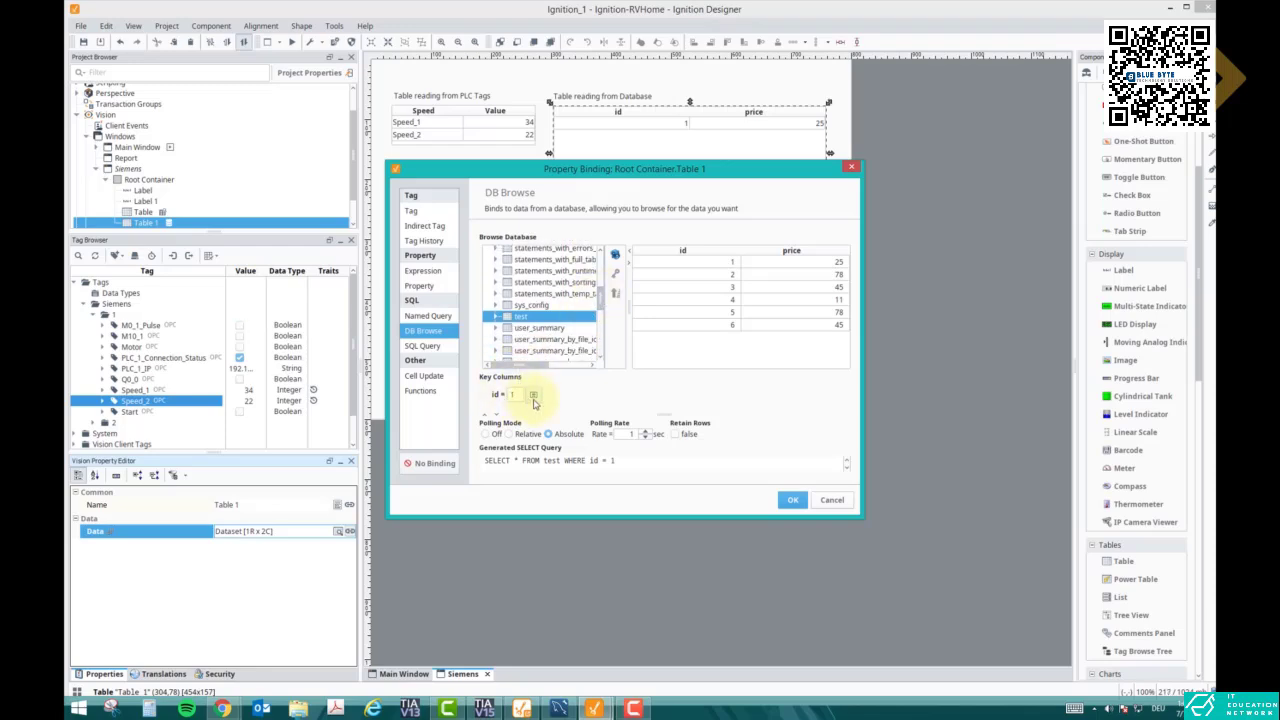
{"action": "left_click_drag", "start_coordinate": [663, 172], "coordinate": [673, 257]}
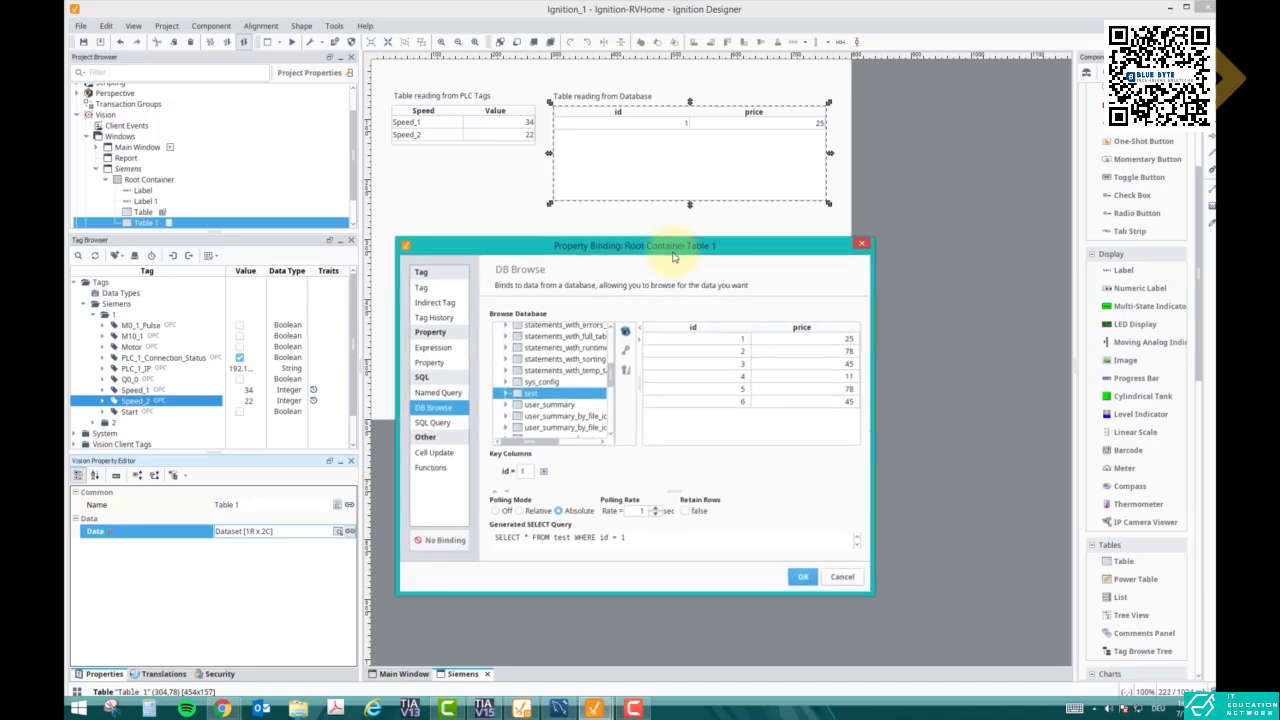
{"action": "left_click", "coordinate": [543, 471]}
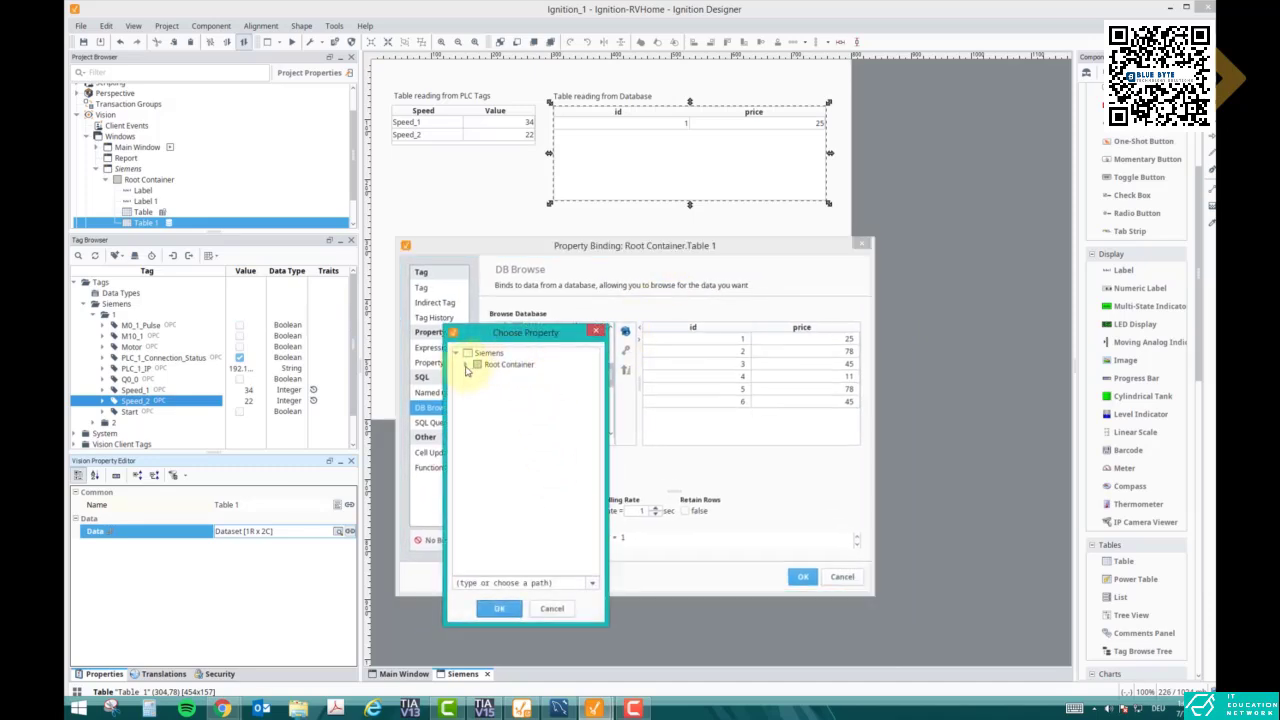
{"action": "left_click", "coordinate": [467, 365]}
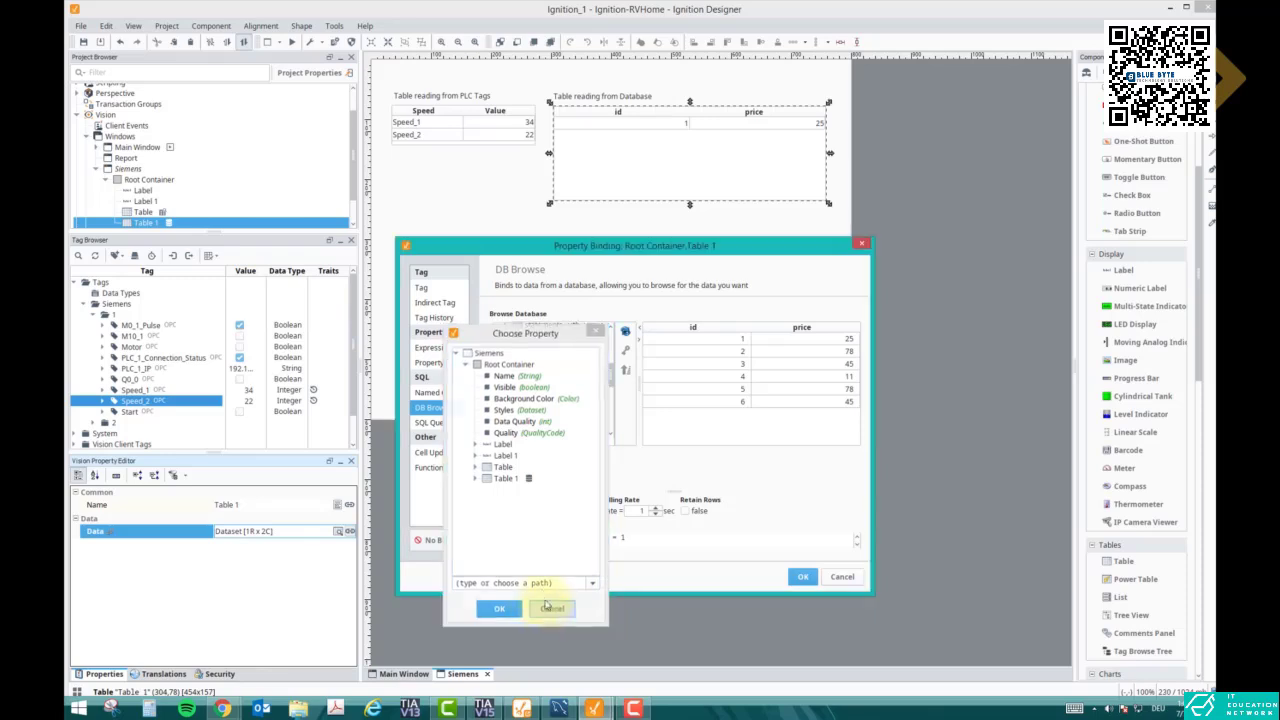
{"action": "left_click", "coordinate": [545, 608]}
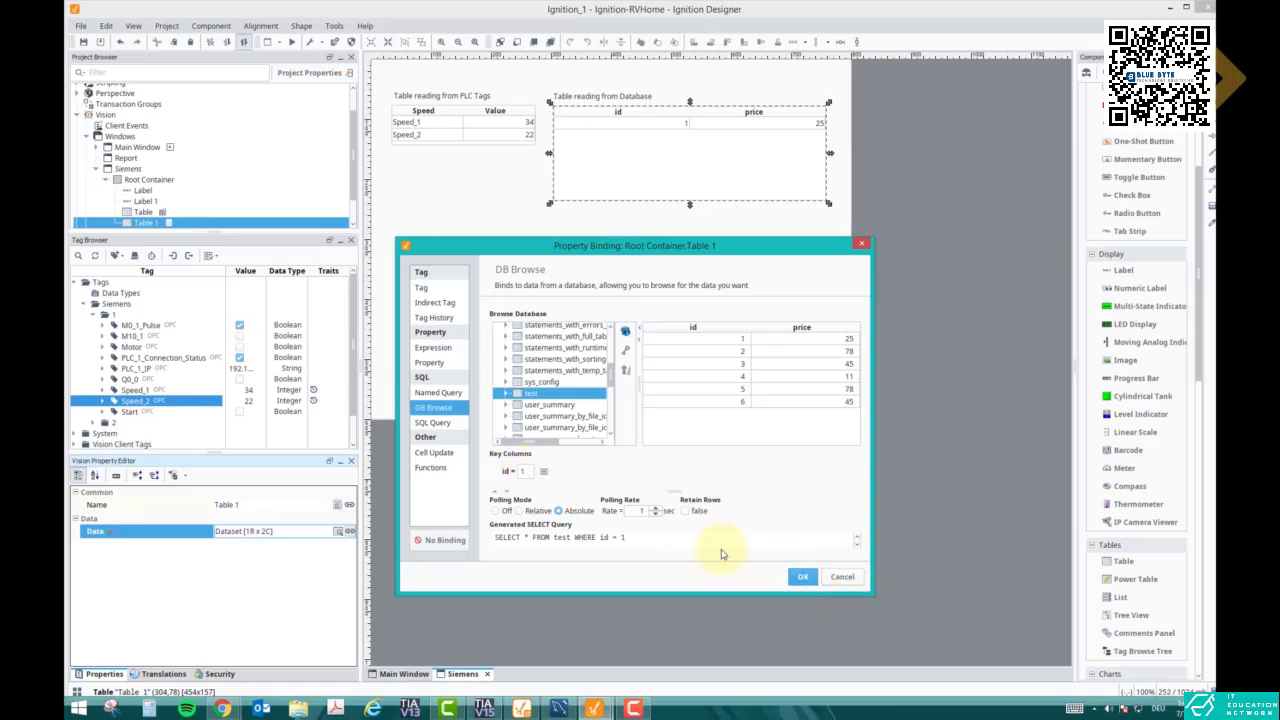
{"action": "left_click", "coordinate": [802, 576]}
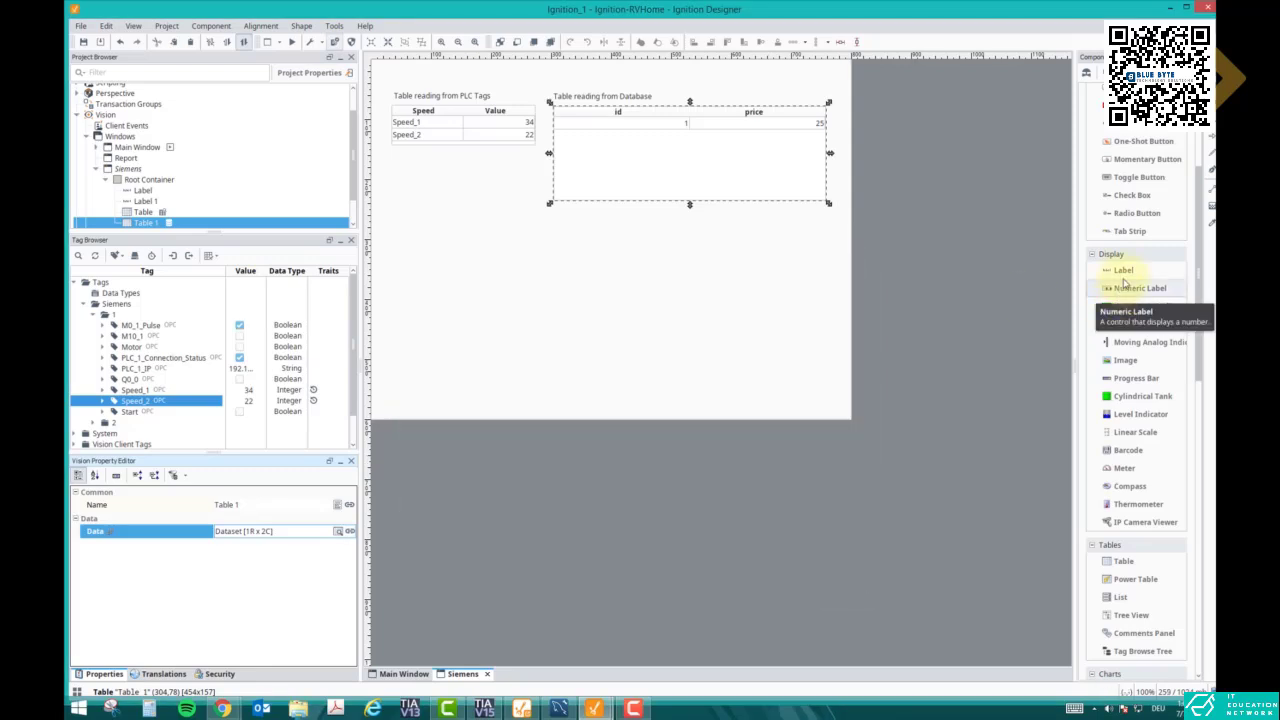
Add a Spinner component above the database table, beside its "Table reading from Database" label.
{"action": "left_click_drag", "start_coordinate": [1197, 266], "coordinate": [1203, 197]}
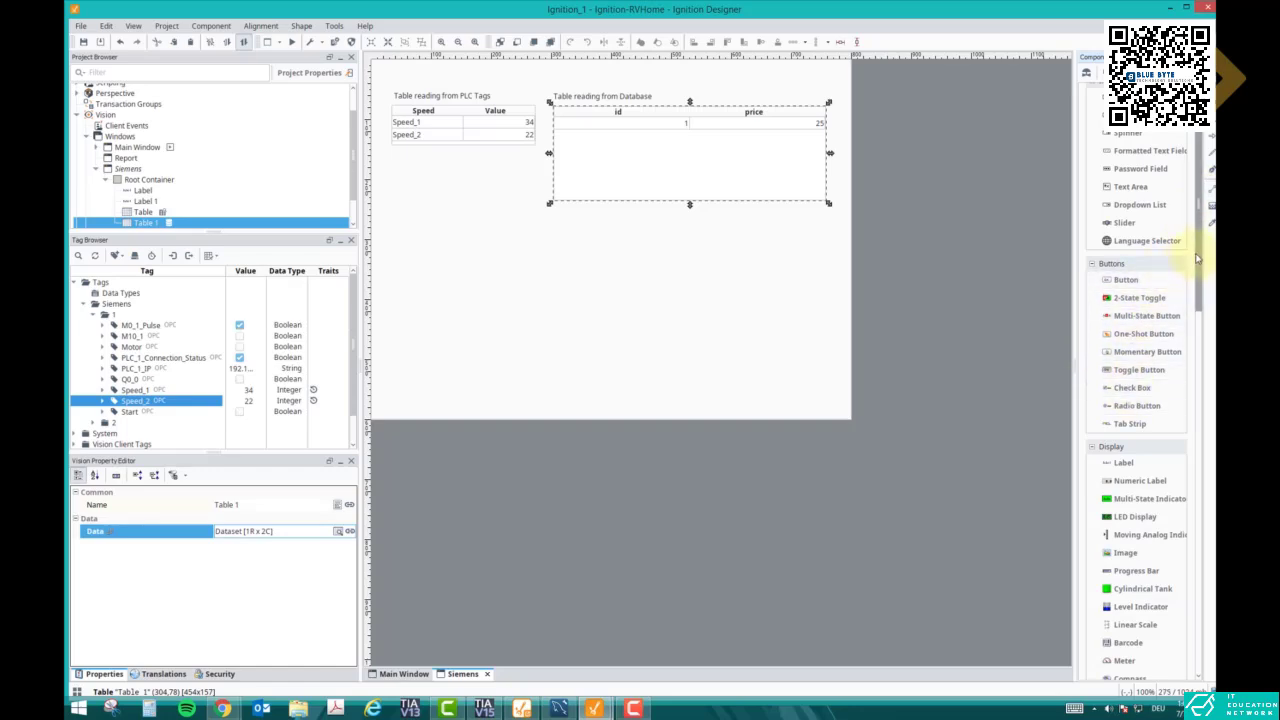
{"action": "left_click_drag", "start_coordinate": [1197, 259], "coordinate": [1197, 253]}
{"action": "left_click_drag", "start_coordinate": [1120, 149], "coordinate": [687, 83]}
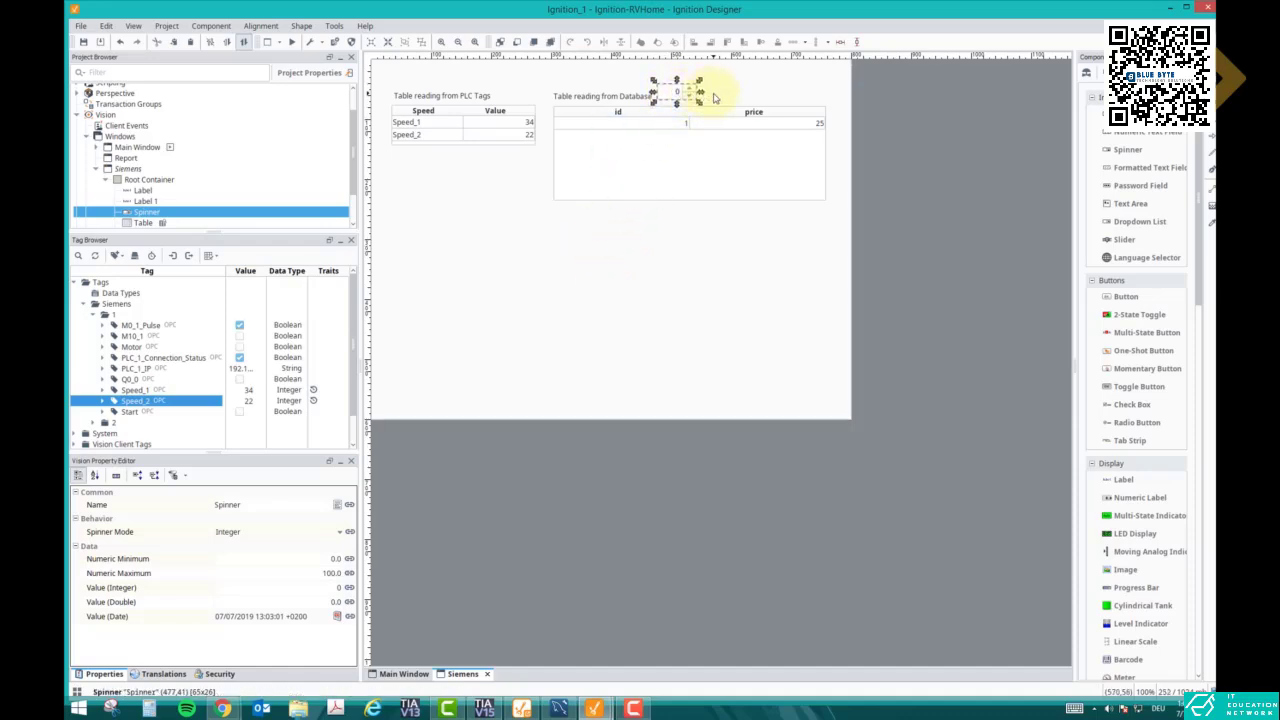
Try to link the id key column to the Spinner component itself, and test it in preview with the spinner at 3.
{"action": "left_click", "coordinate": [654, 174]}
{"action": "left_click", "coordinate": [349, 532]}
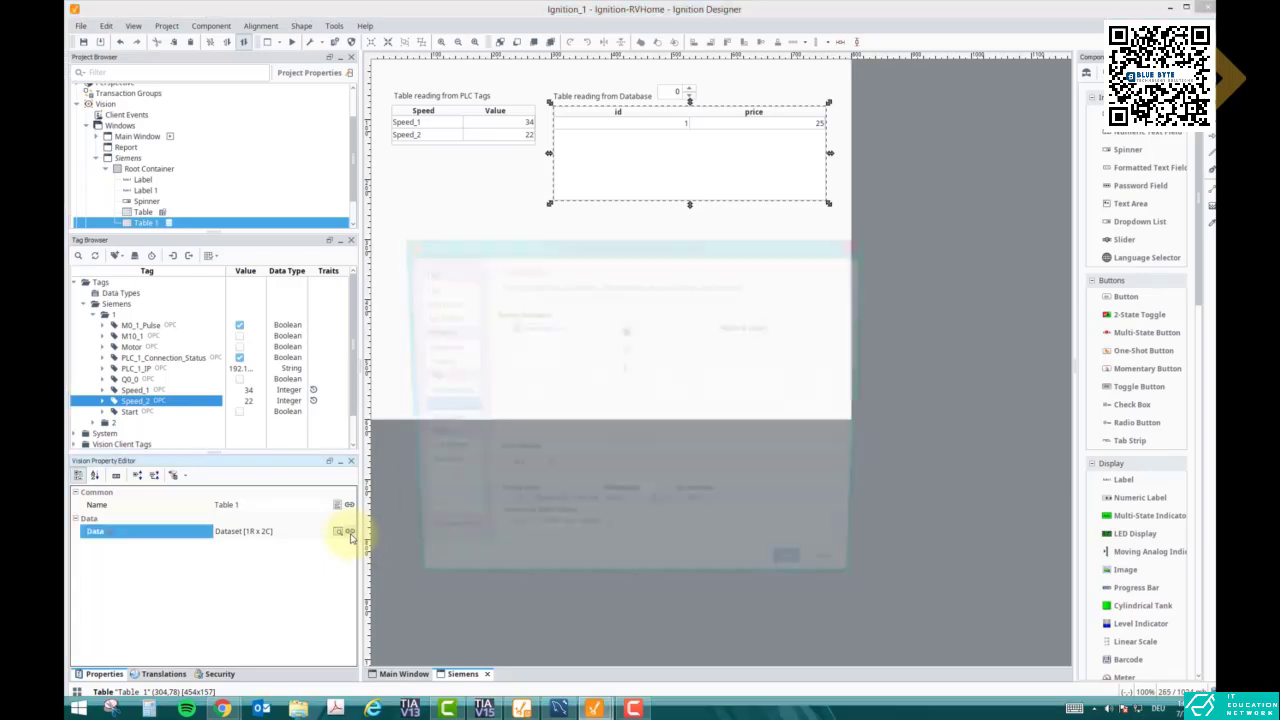
{"action": "left_click", "coordinate": [544, 474]}
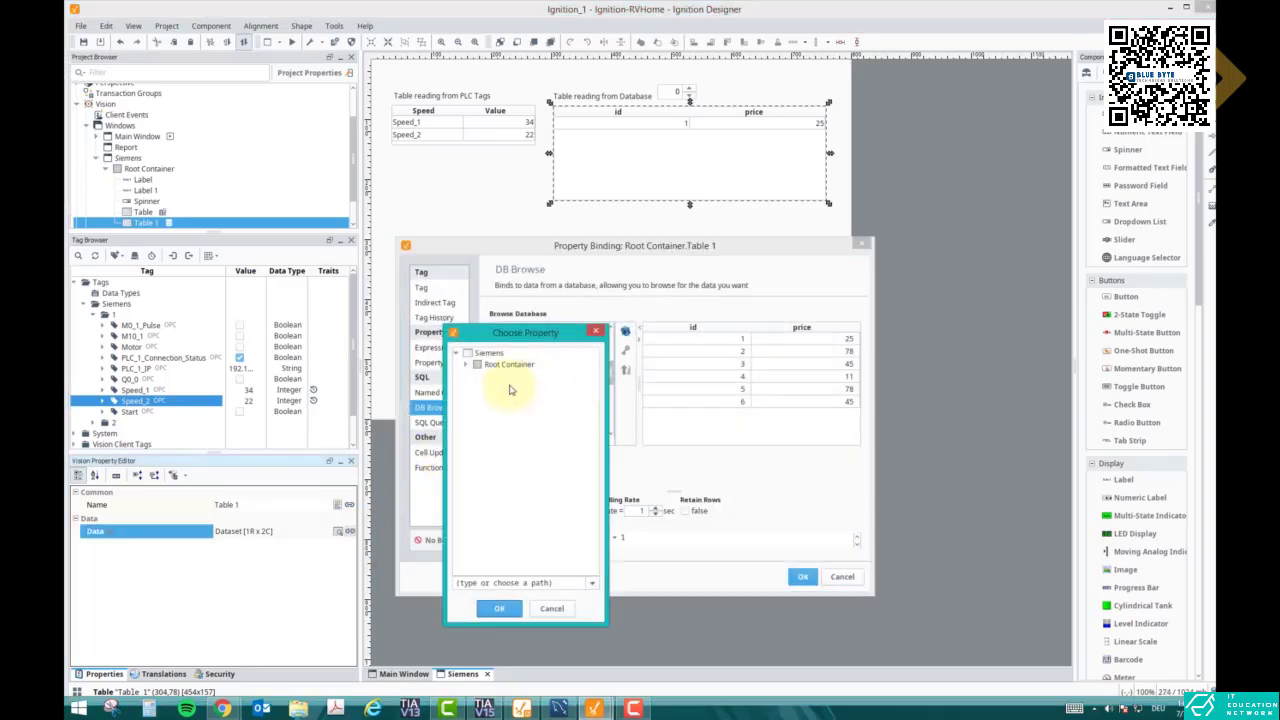
{"action": "left_click", "coordinate": [465, 365]}
{"action": "left_click", "coordinate": [503, 467]}
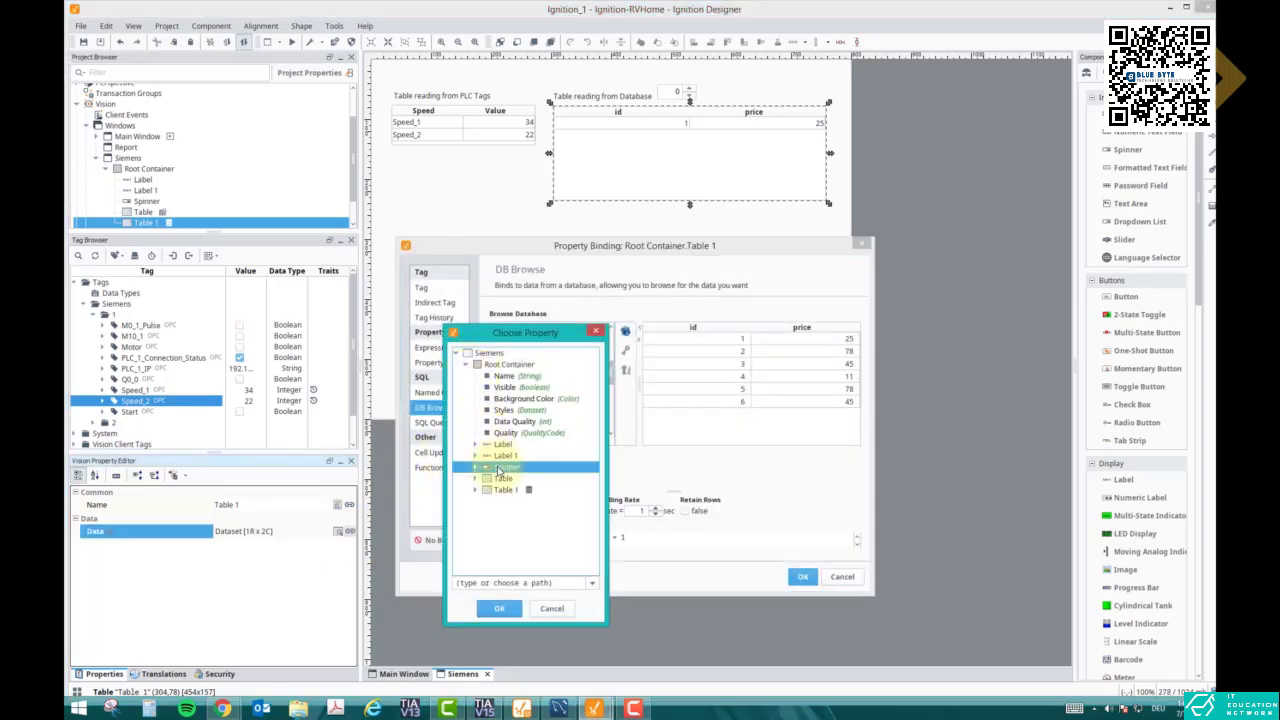
{"action": "left_click", "coordinate": [499, 607]}
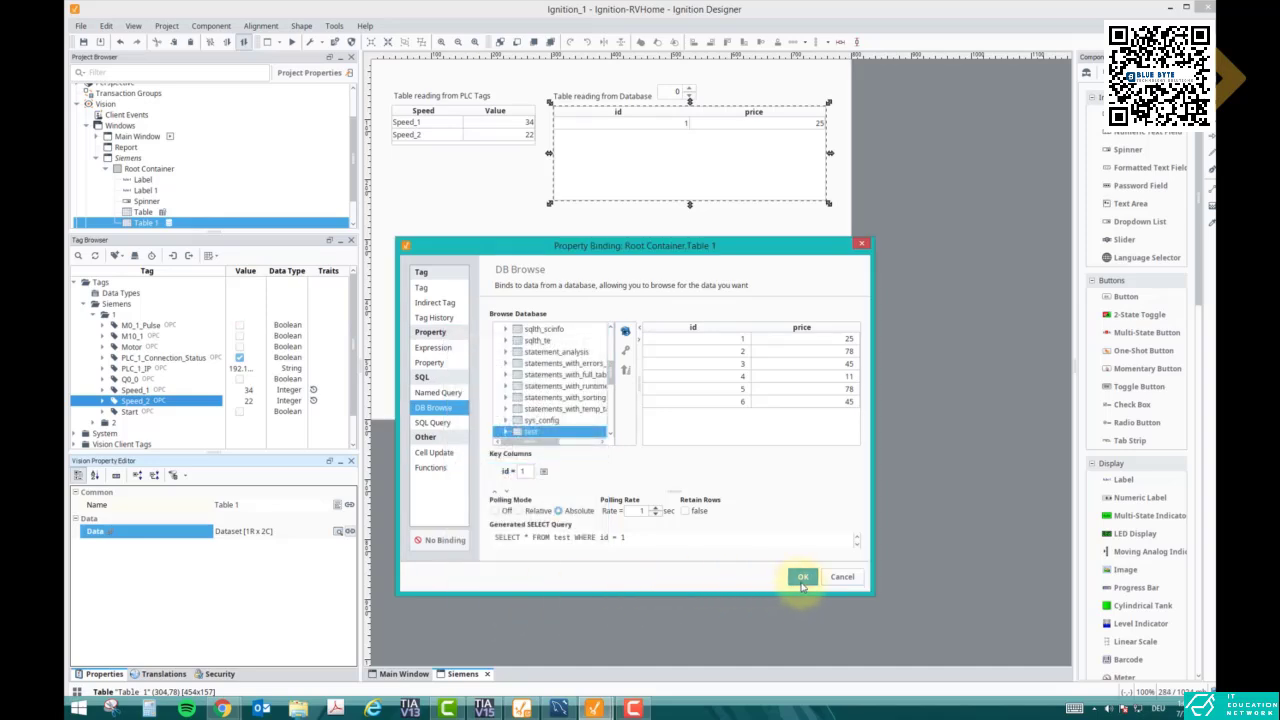
{"action": "left_click", "coordinate": [802, 577]}
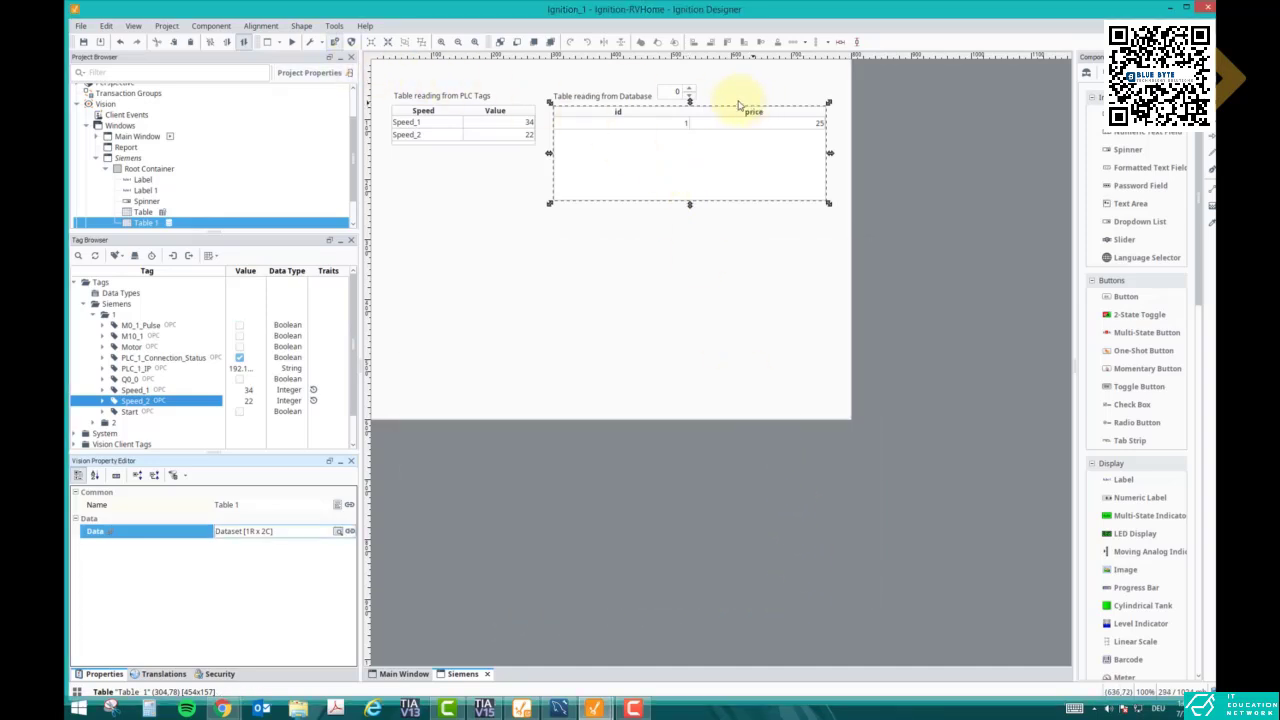
{"action": "left_click", "coordinate": [291, 42]}
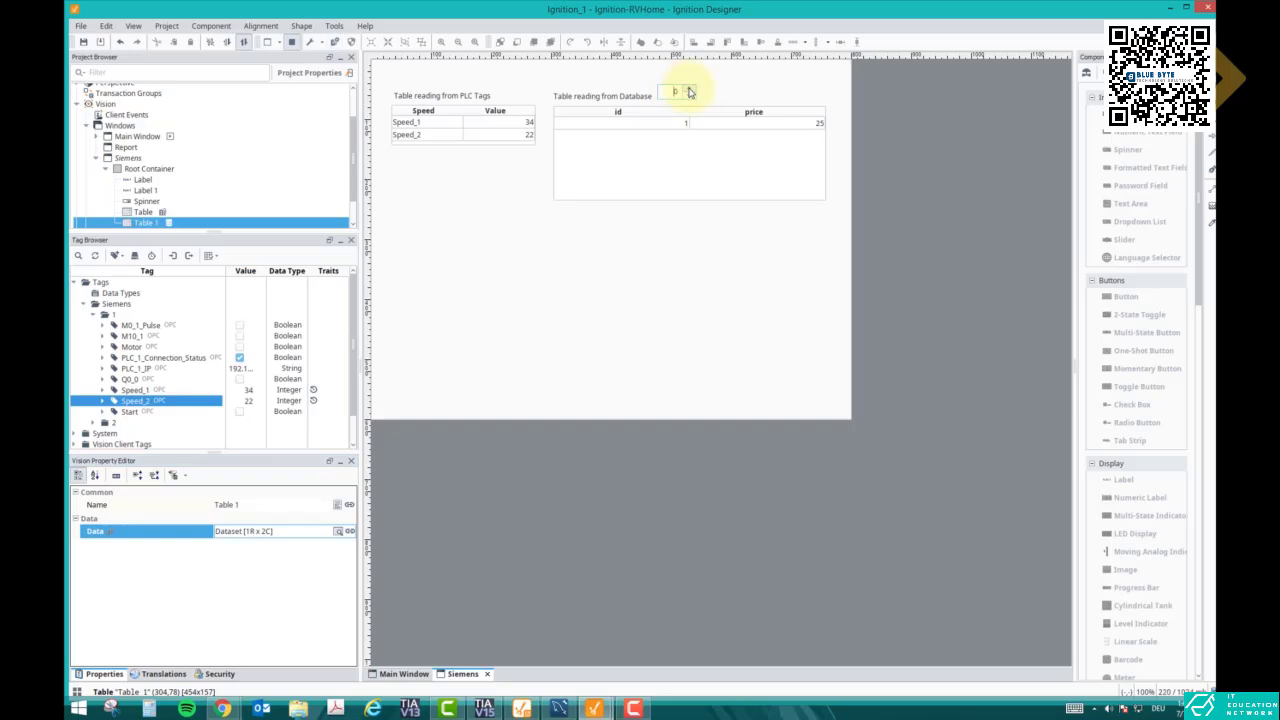
{"action": "left_click", "coordinate": [688, 89]}
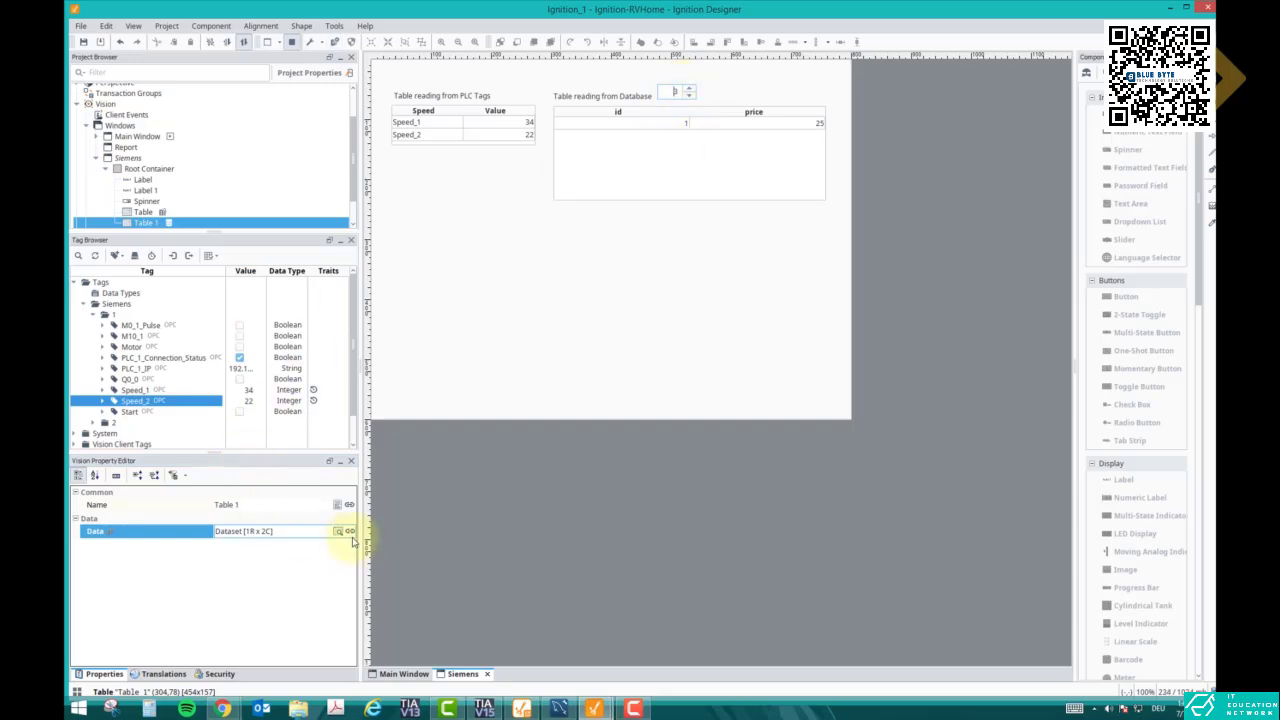
Link the binding's id key column to the Spinner's Value (Integer) property and apply the binding.
{"action": "left_click", "coordinate": [349, 531]}
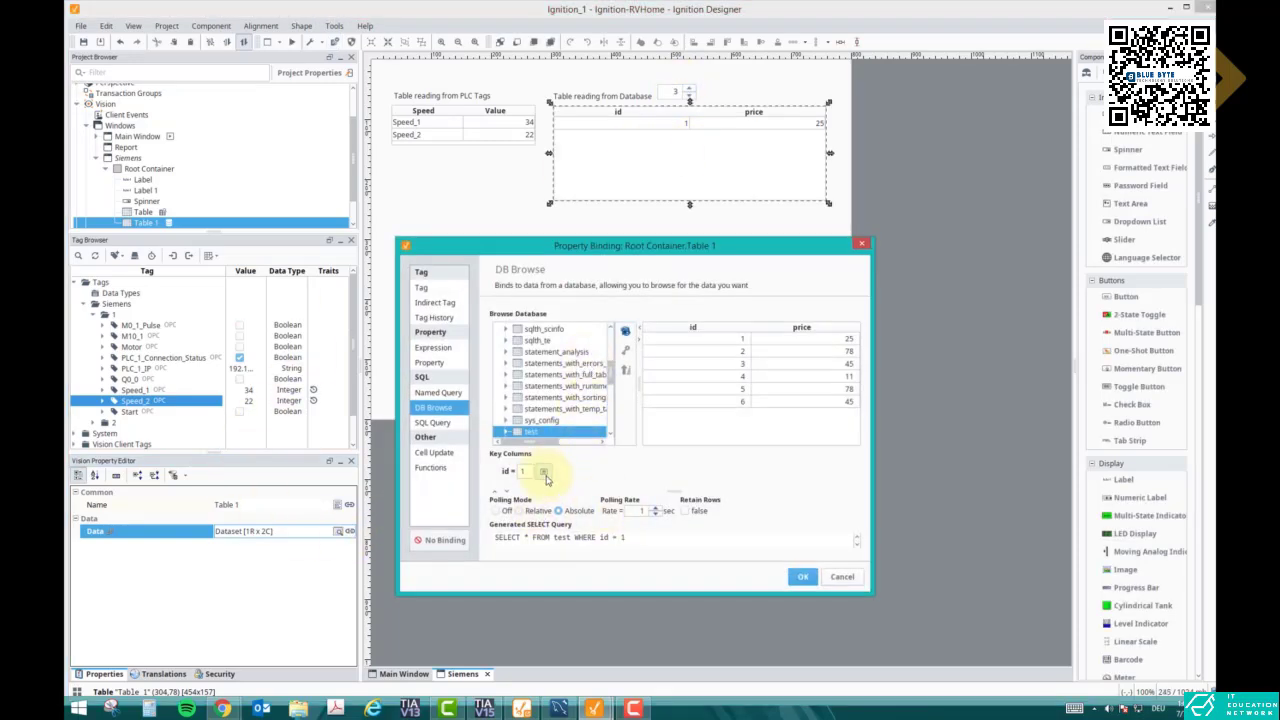
{"action": "left_click", "coordinate": [546, 476]}
{"action": "left_click", "coordinate": [466, 364]}
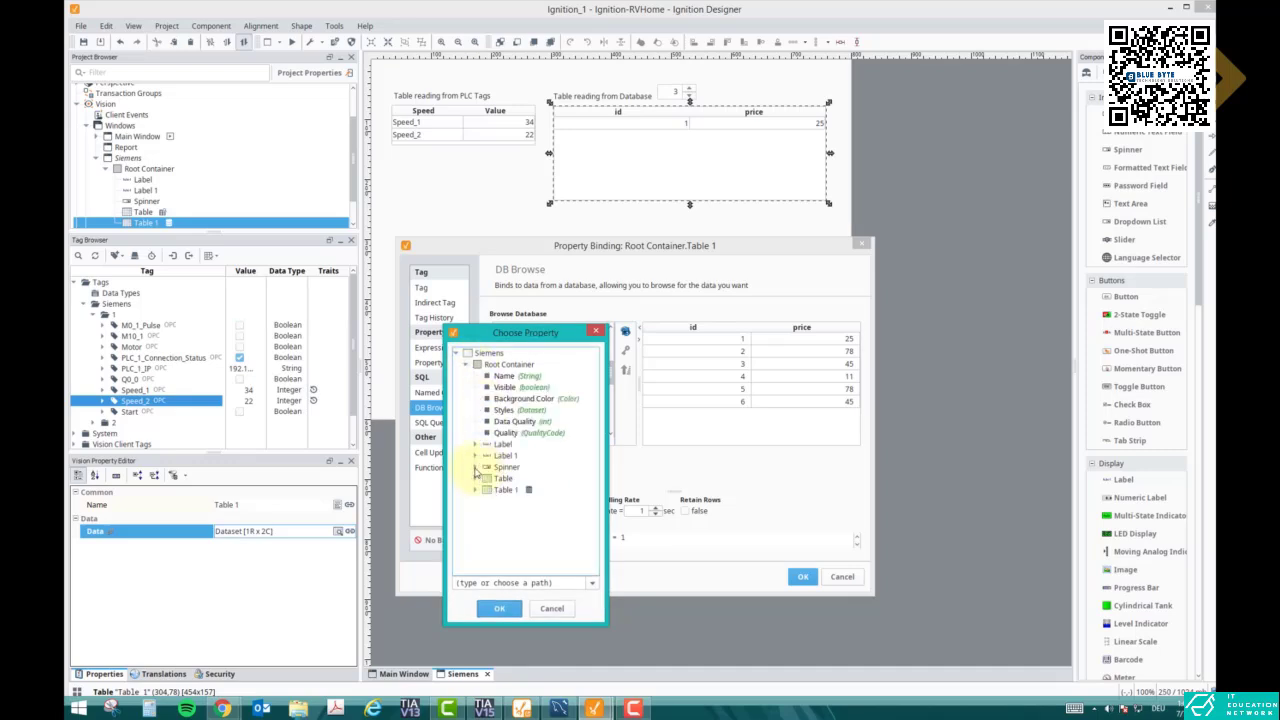
{"action": "left_click", "coordinate": [476, 469]}
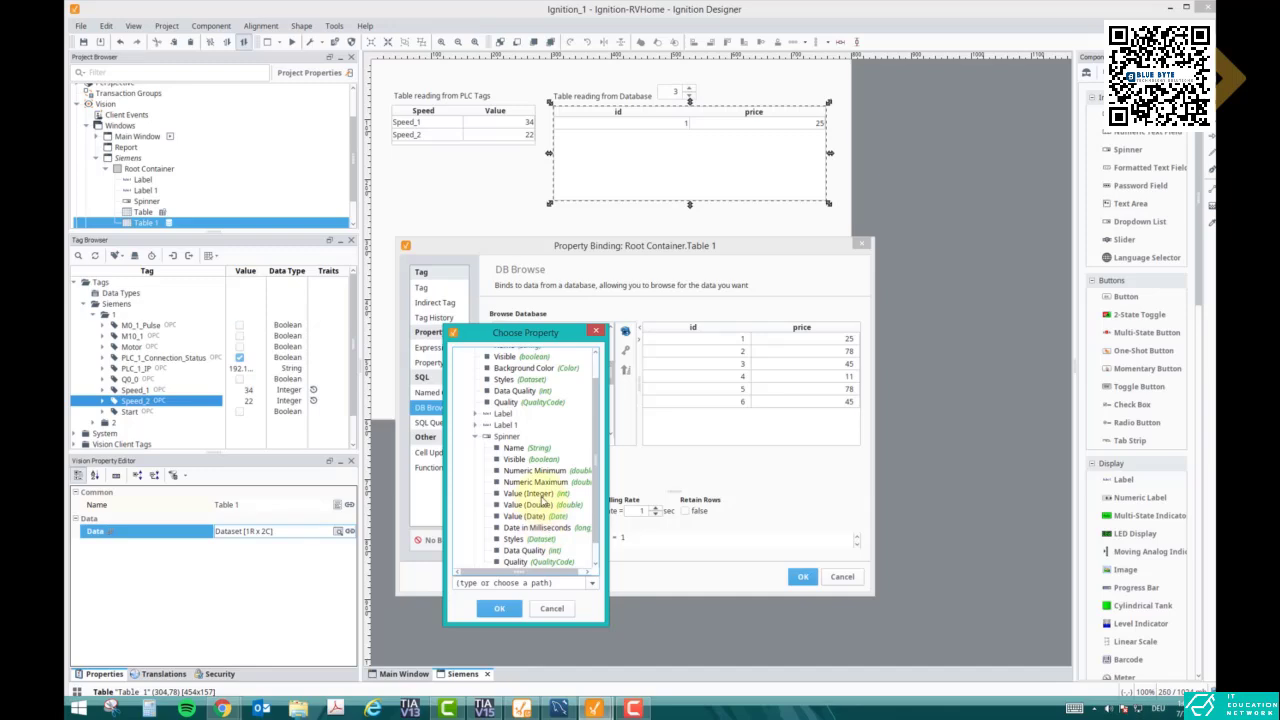
{"action": "left_click", "coordinate": [527, 493]}
{"action": "left_click", "coordinate": [500, 609]}
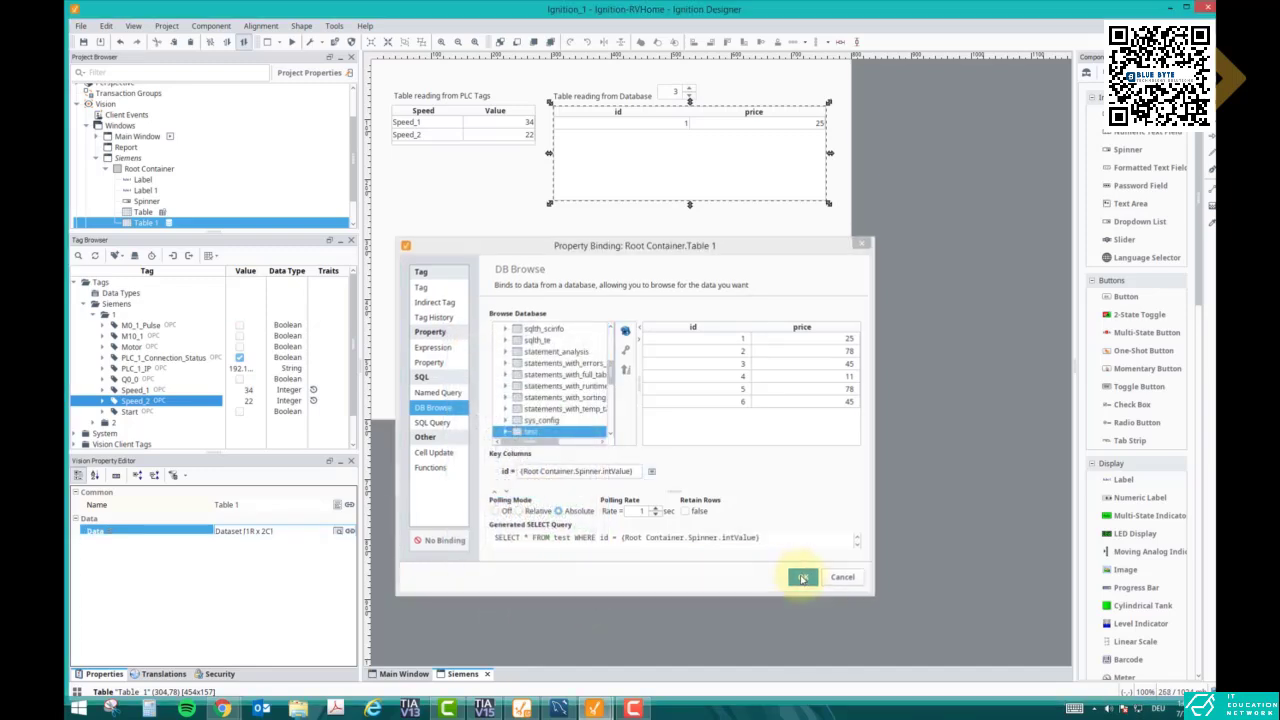
{"action": "left_click", "coordinate": [803, 576]}
Preview the window and change the spinner value to 6 to test the database table's row selection.
{"action": "left_click", "coordinate": [291, 41]}
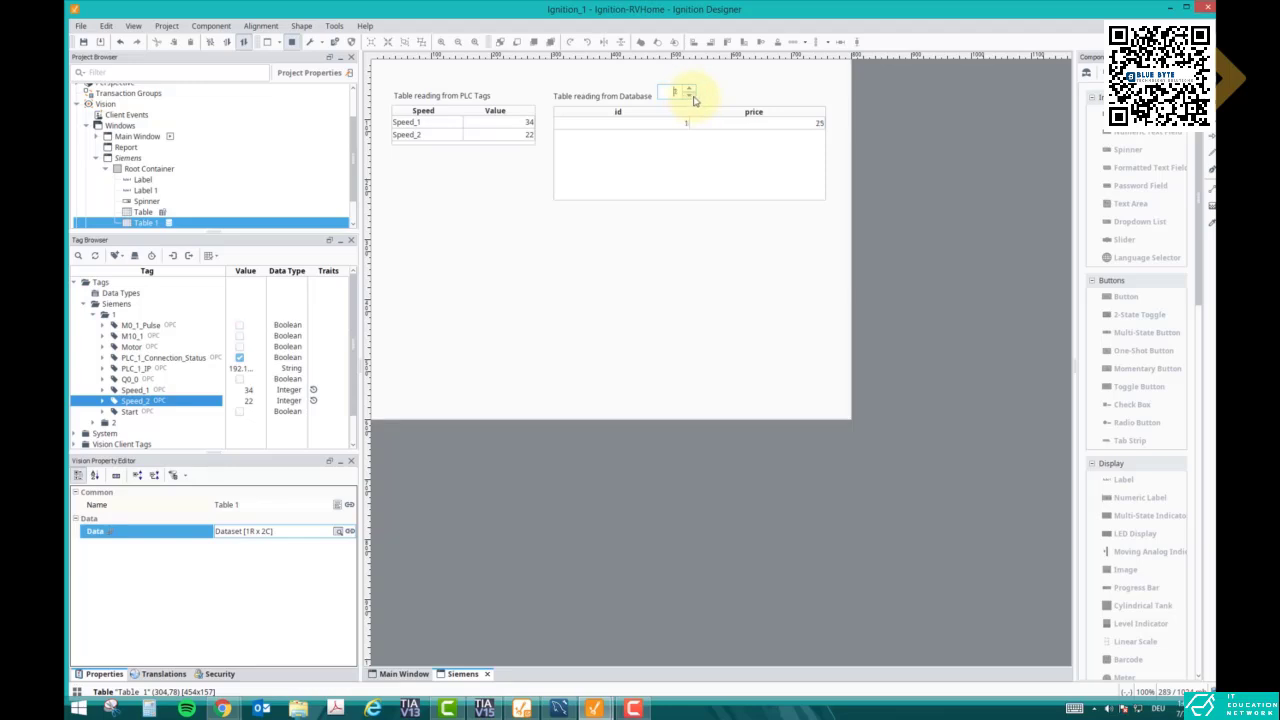
{"action": "left_click", "coordinate": [692, 96]}
{"action": "left_click", "coordinate": [690, 90]}
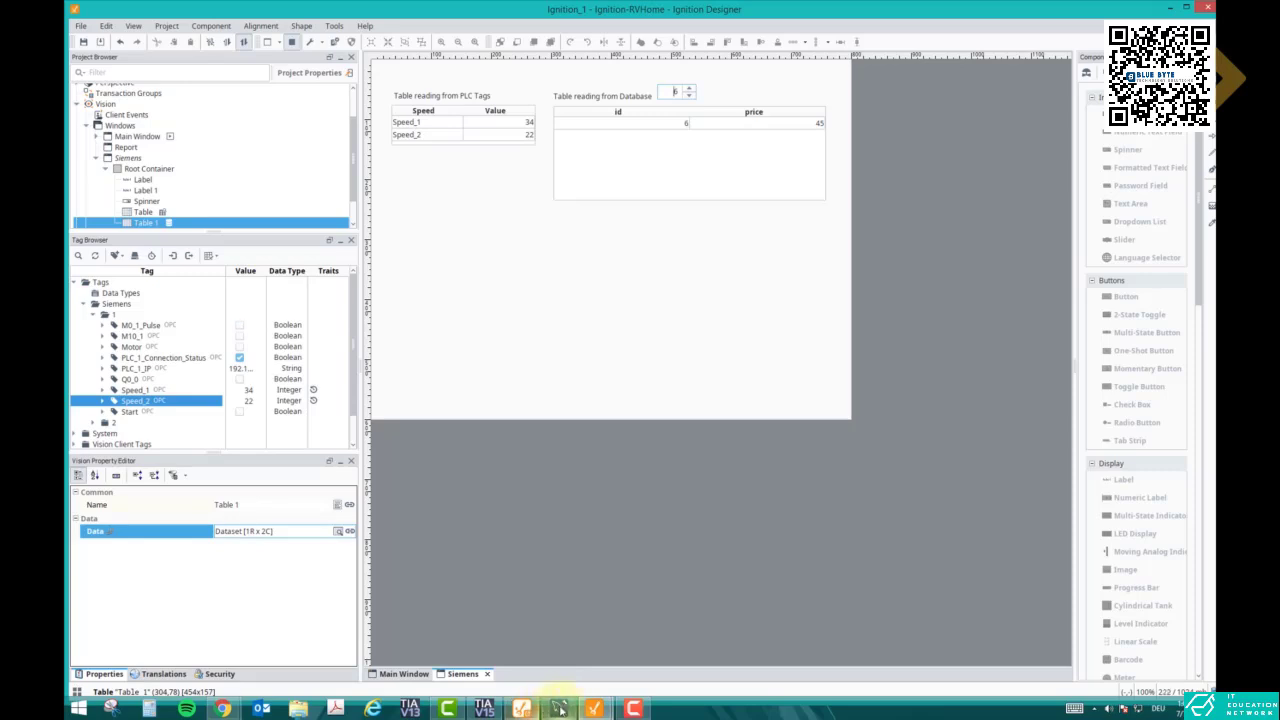
Switch to MySQL Workbench, rerun the SELECT query on sys.test, and place its window beside the Designer's tables.
{"action": "left_click", "coordinate": [558, 708]}
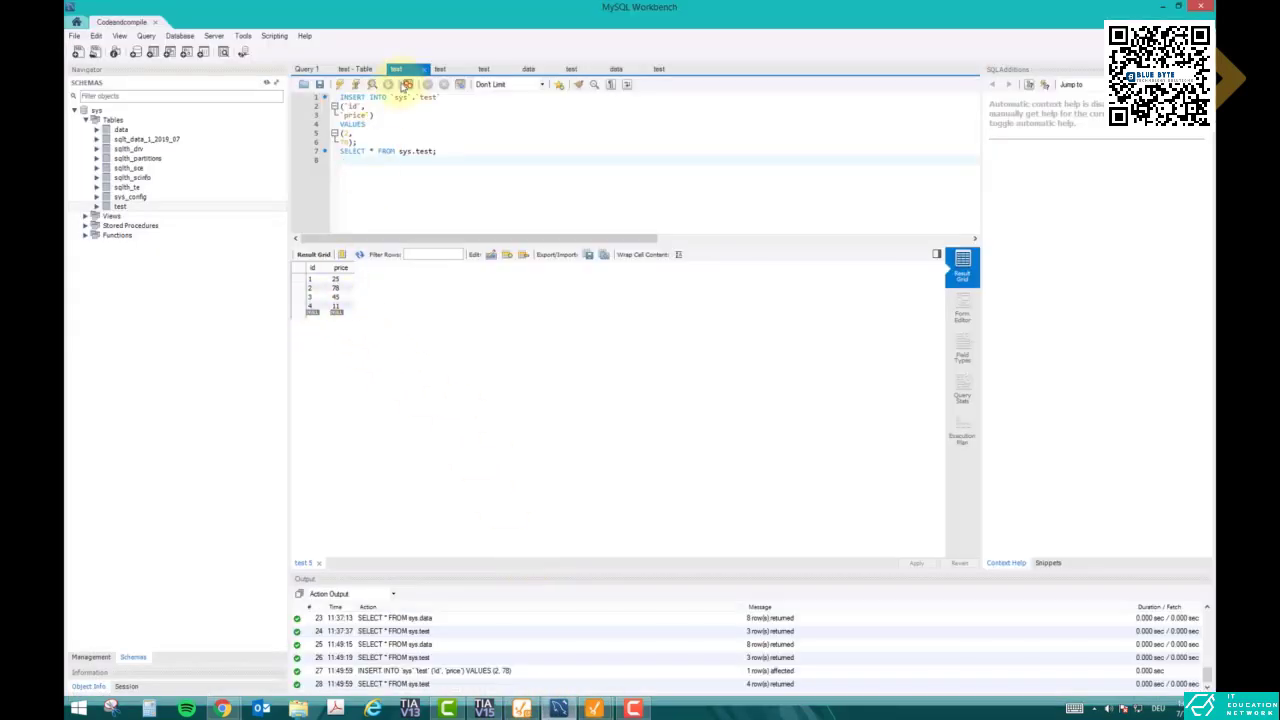
{"action": "left_click", "coordinate": [571, 69]}
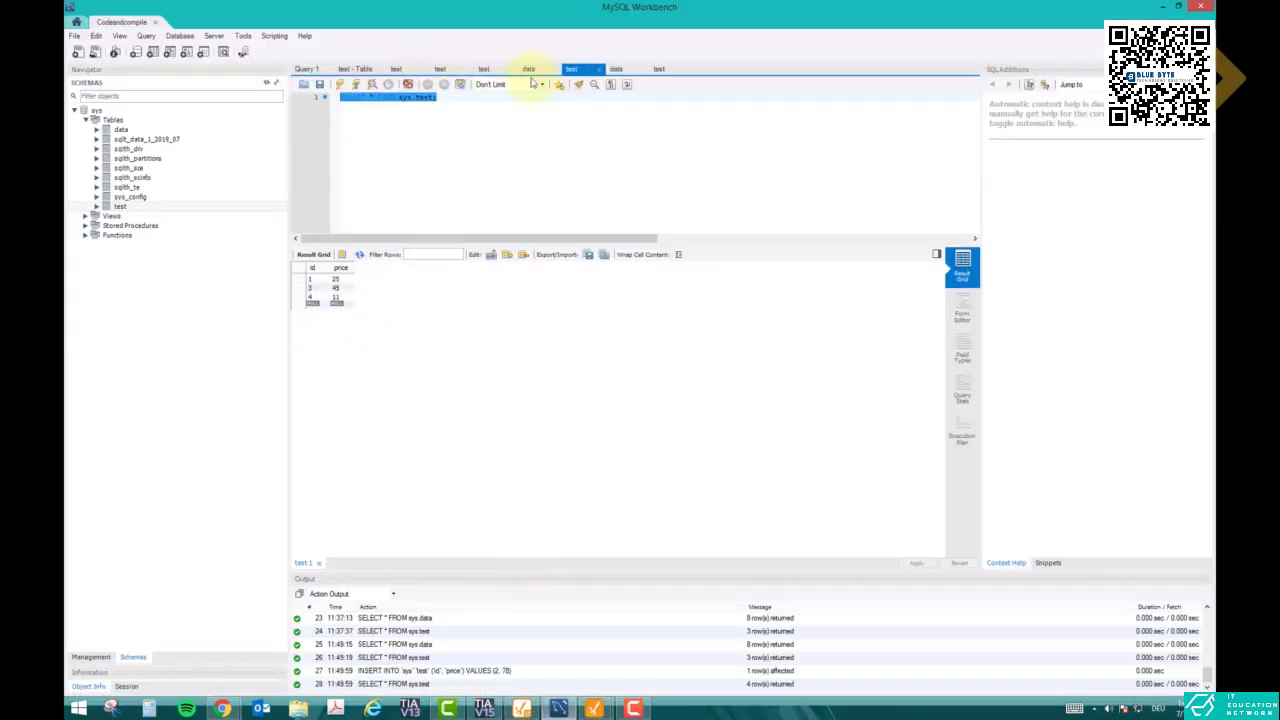
{"action": "left_click", "coordinate": [340, 84]}
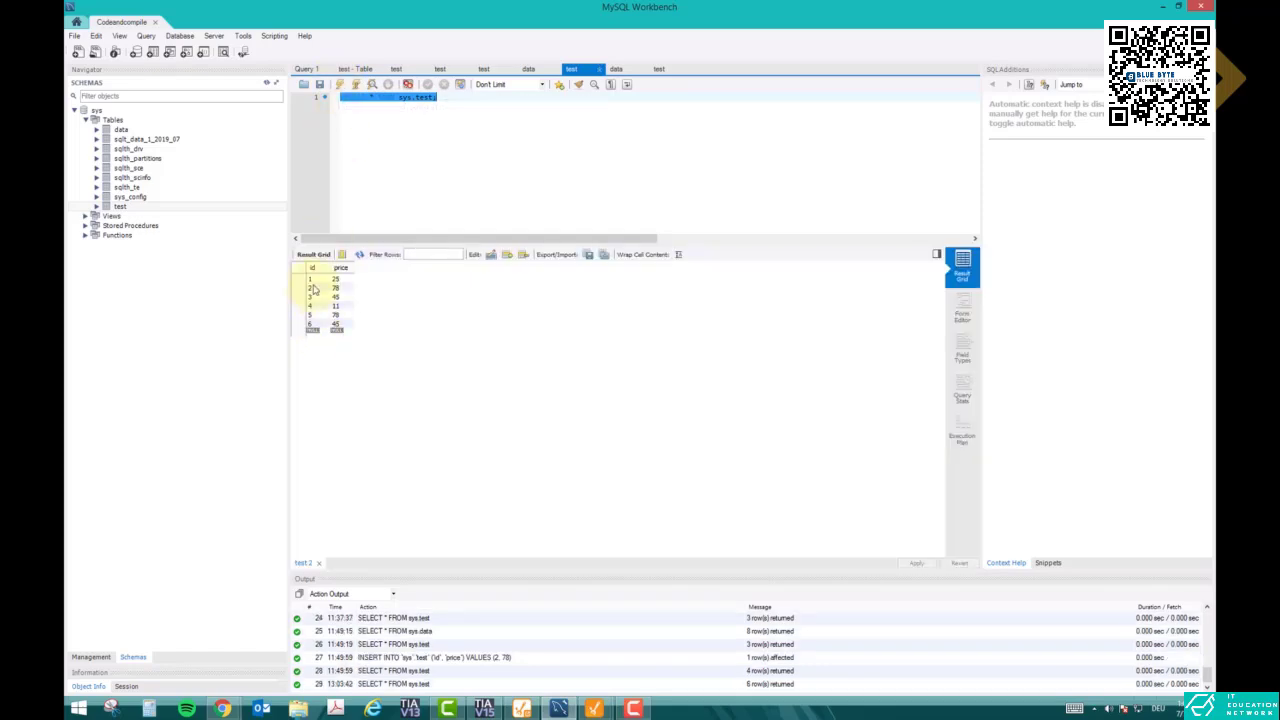
{"action": "left_click", "coordinate": [1178, 6]}
{"action": "left_click_drag", "start_coordinate": [754, 107], "coordinate": [1237, 47]}
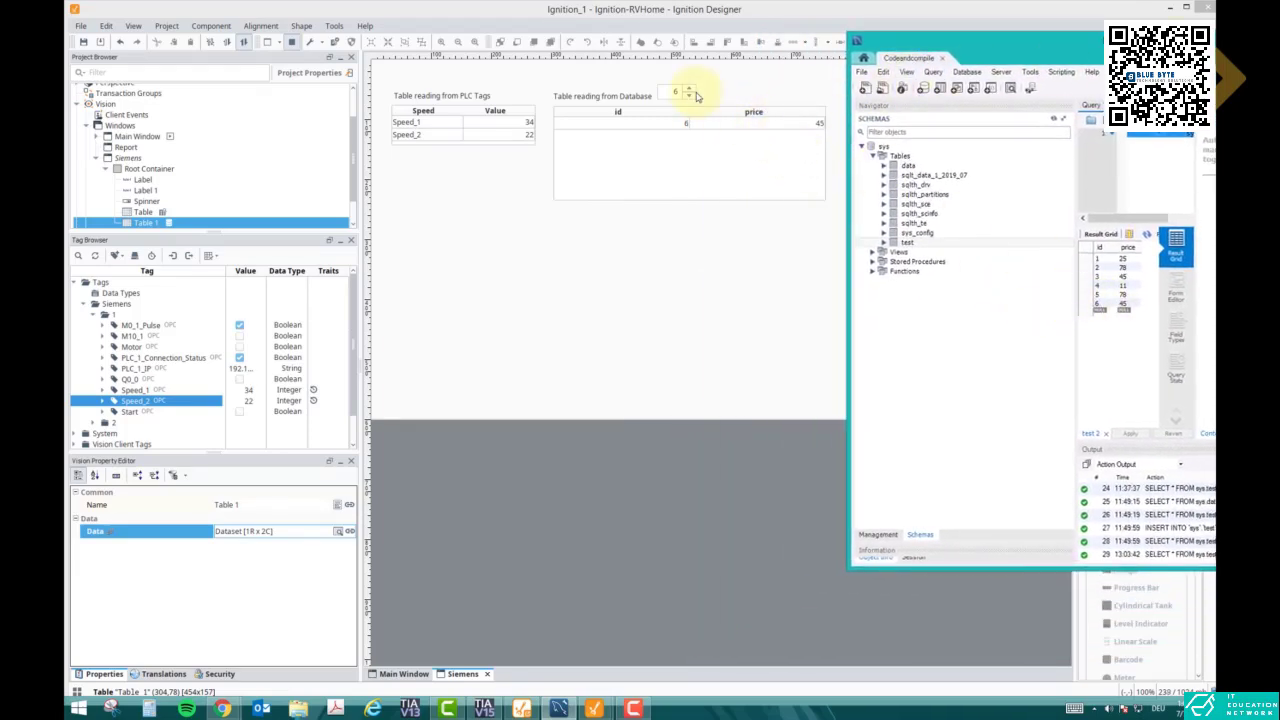
Set the spinner to 5, compare the database table with the MySQL Workbench results, and minimize Workbench.
{"action": "left_click", "coordinate": [688, 96]}
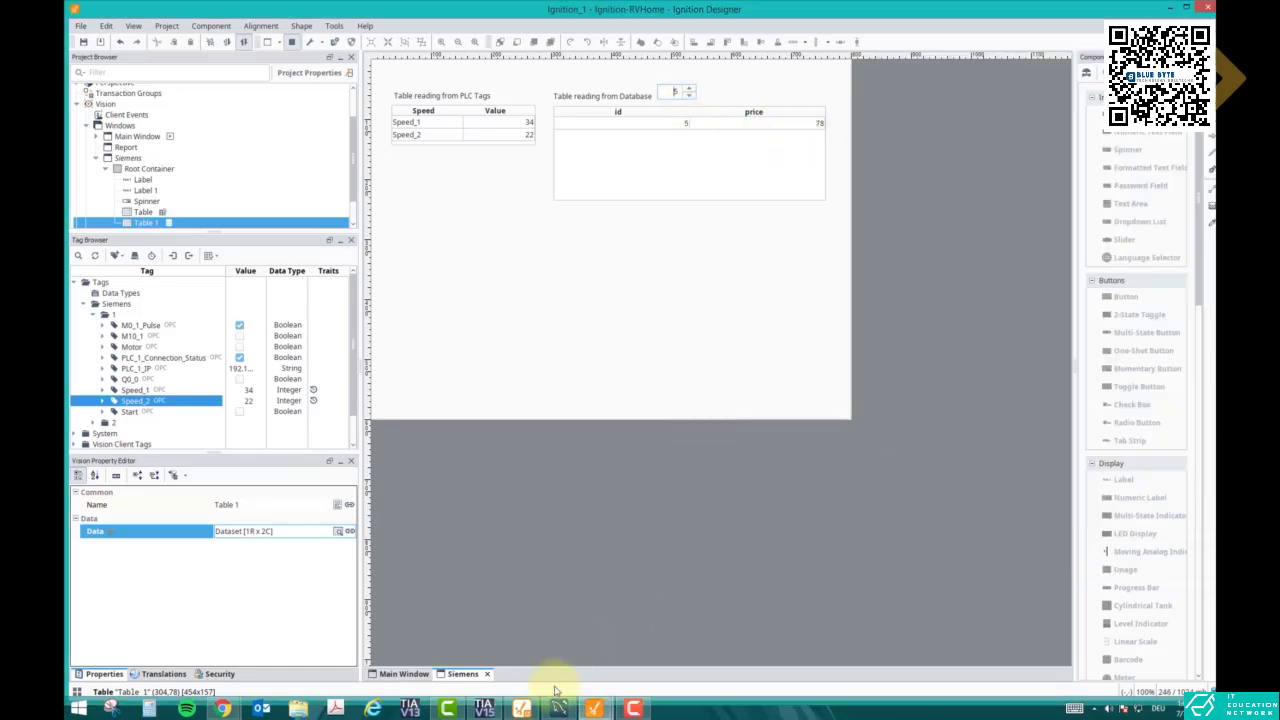
{"action": "left_click", "coordinate": [560, 708]}
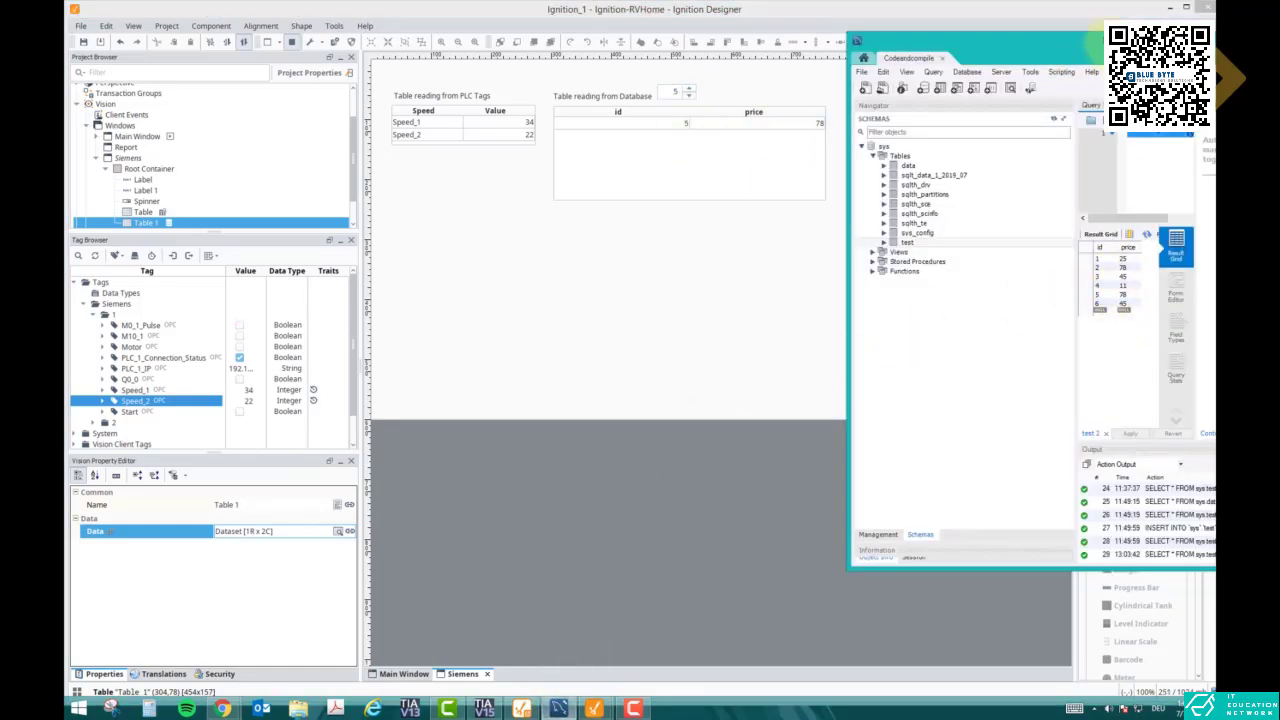
{"action": "left_click_drag", "start_coordinate": [1068, 42], "coordinate": [630, 166]}
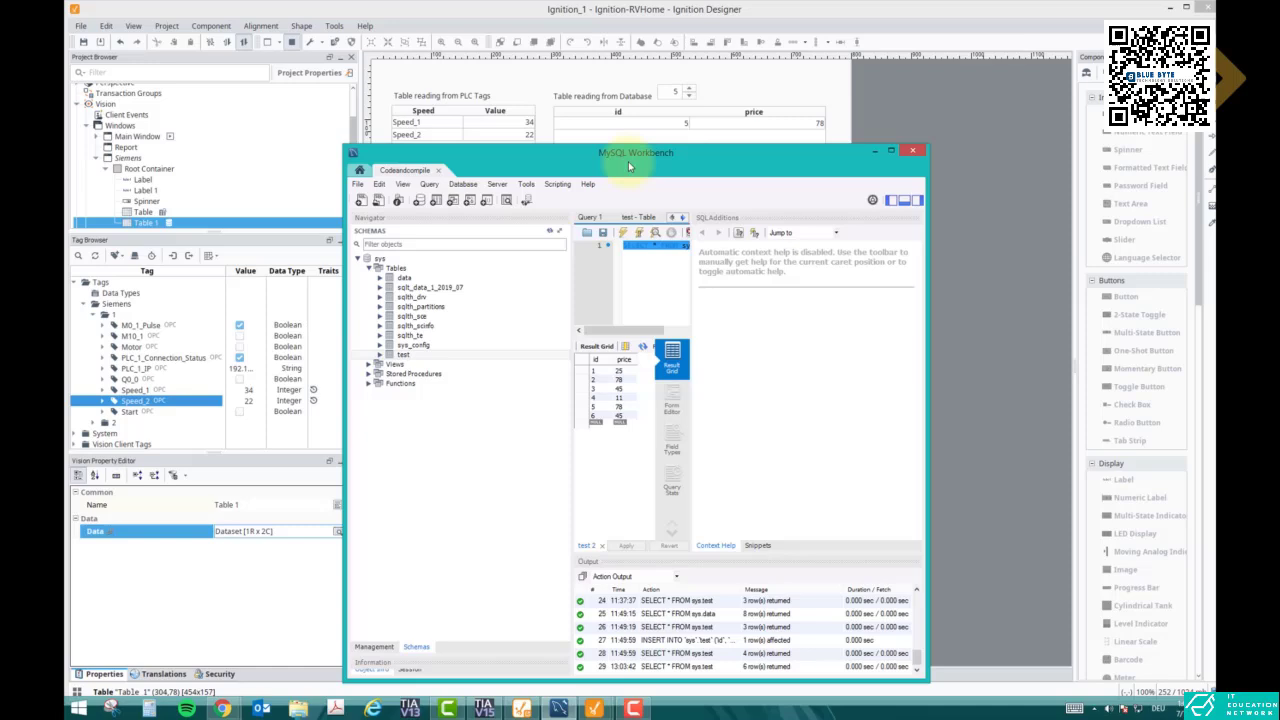
{"action": "left_click", "coordinate": [876, 151]}
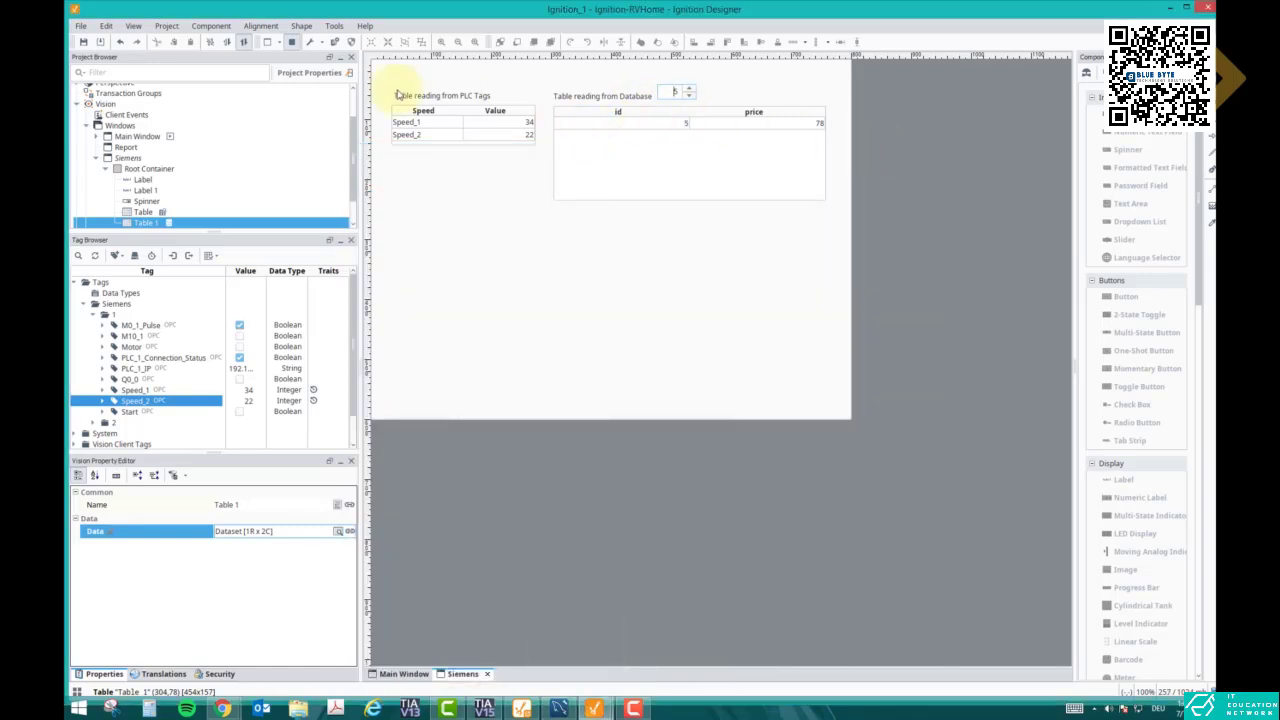
{"action": "left_click", "coordinate": [578, 148]}
{"action": "double_click", "coordinate": [587, 146]}
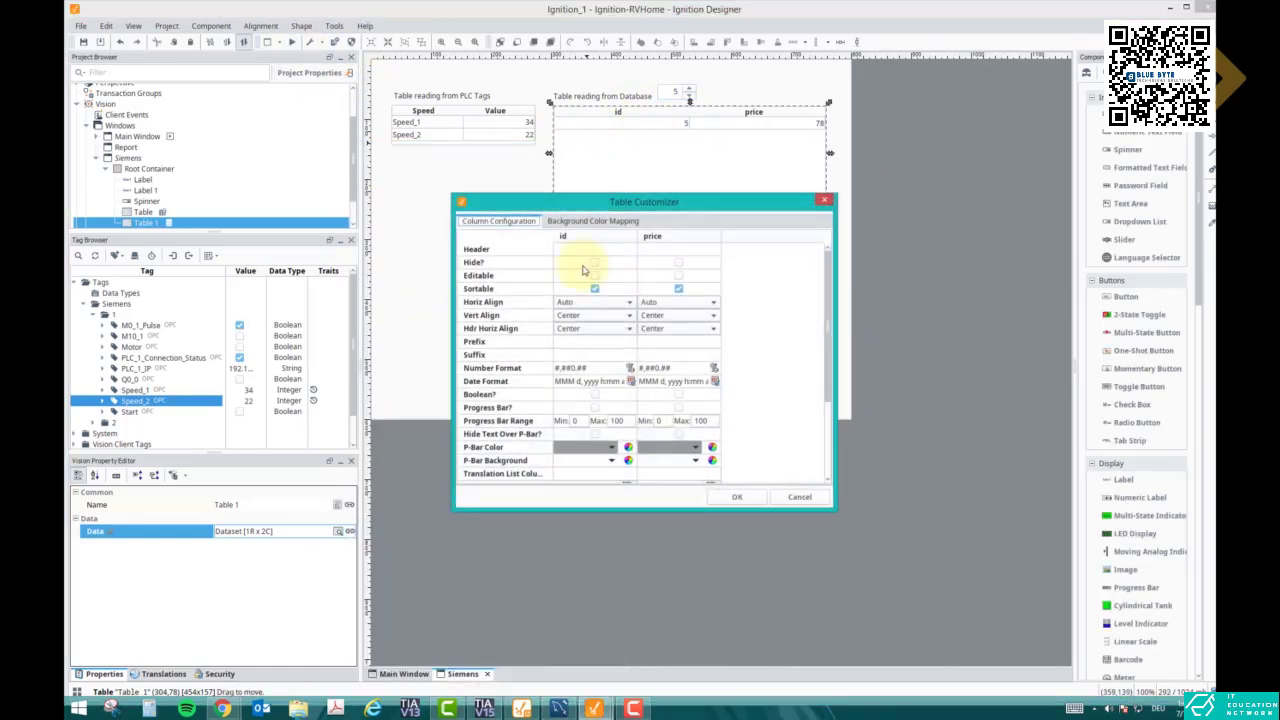
{"action": "left_click", "coordinate": [828, 202]}
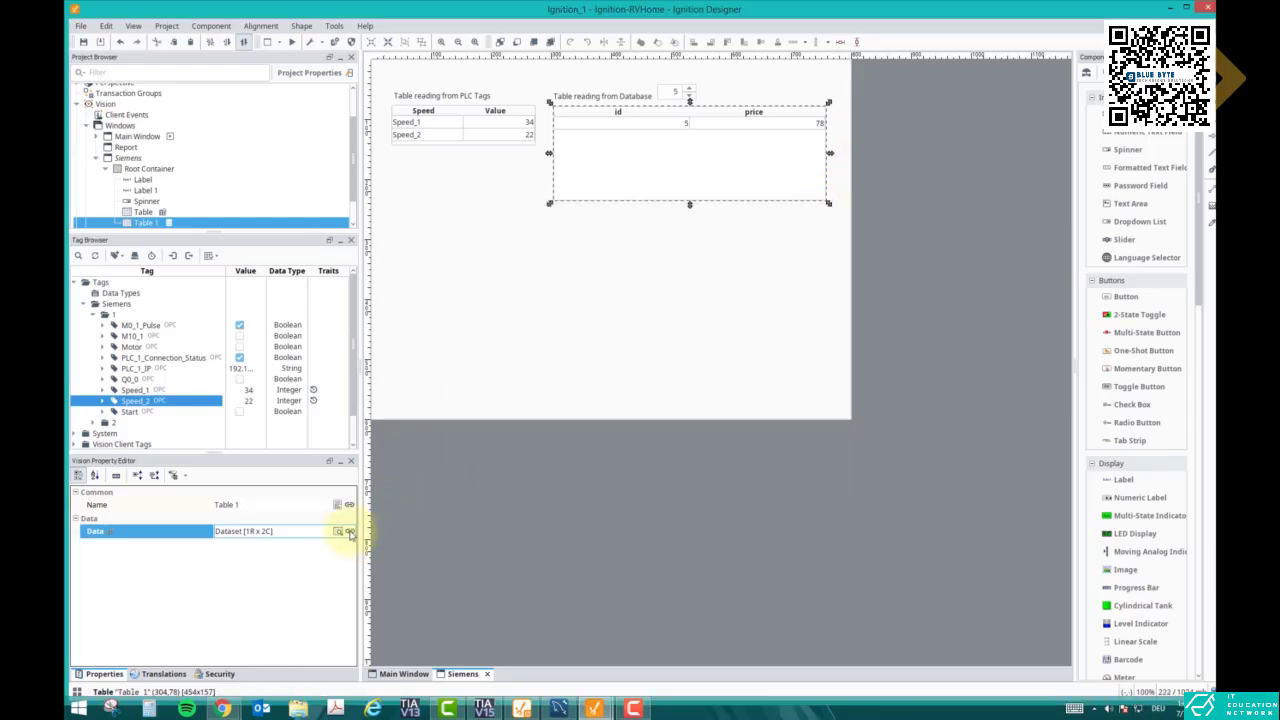
Rebind Table 1's data to the SQL query SELECT * FROM test without the WHERE clause, and resize the table to about 463x145 px.
{"action": "left_click", "coordinate": [349, 531]}
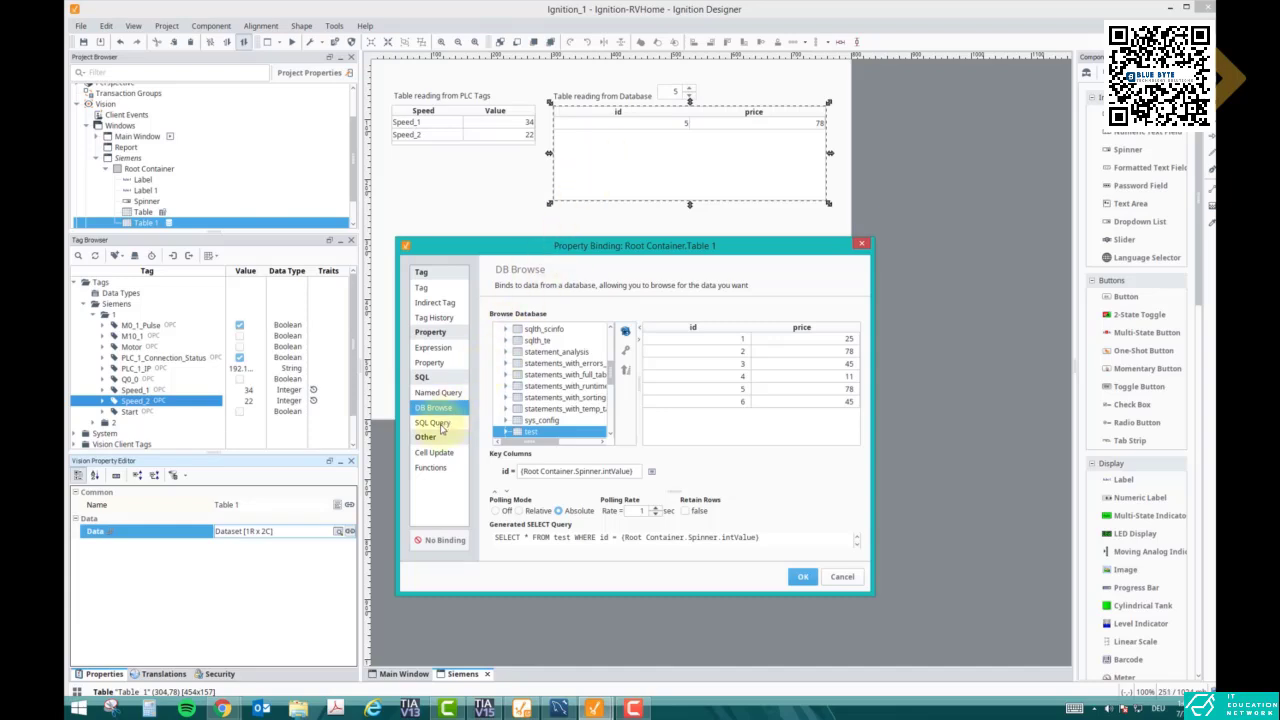
{"action": "left_click", "coordinate": [440, 423]}
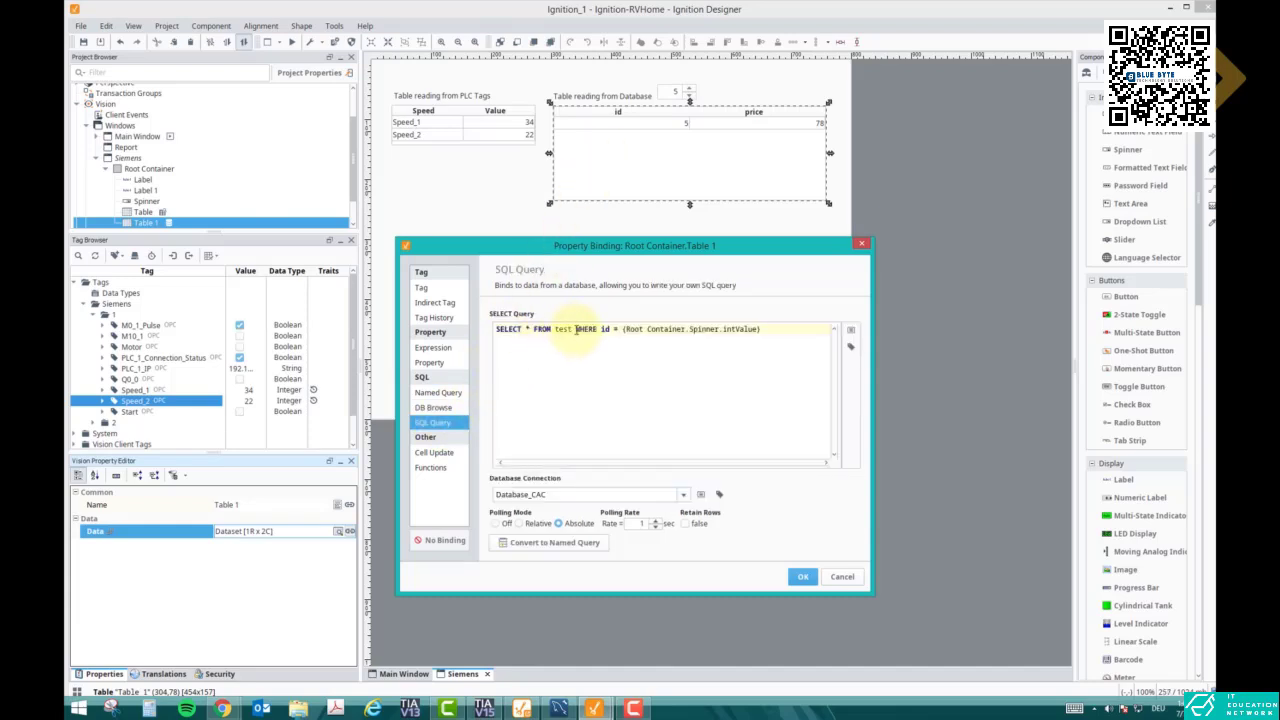
{"action": "left_click_drag", "start_coordinate": [576, 330], "coordinate": [849, 330]}
{"action": "key", "text": "BackSpace"}
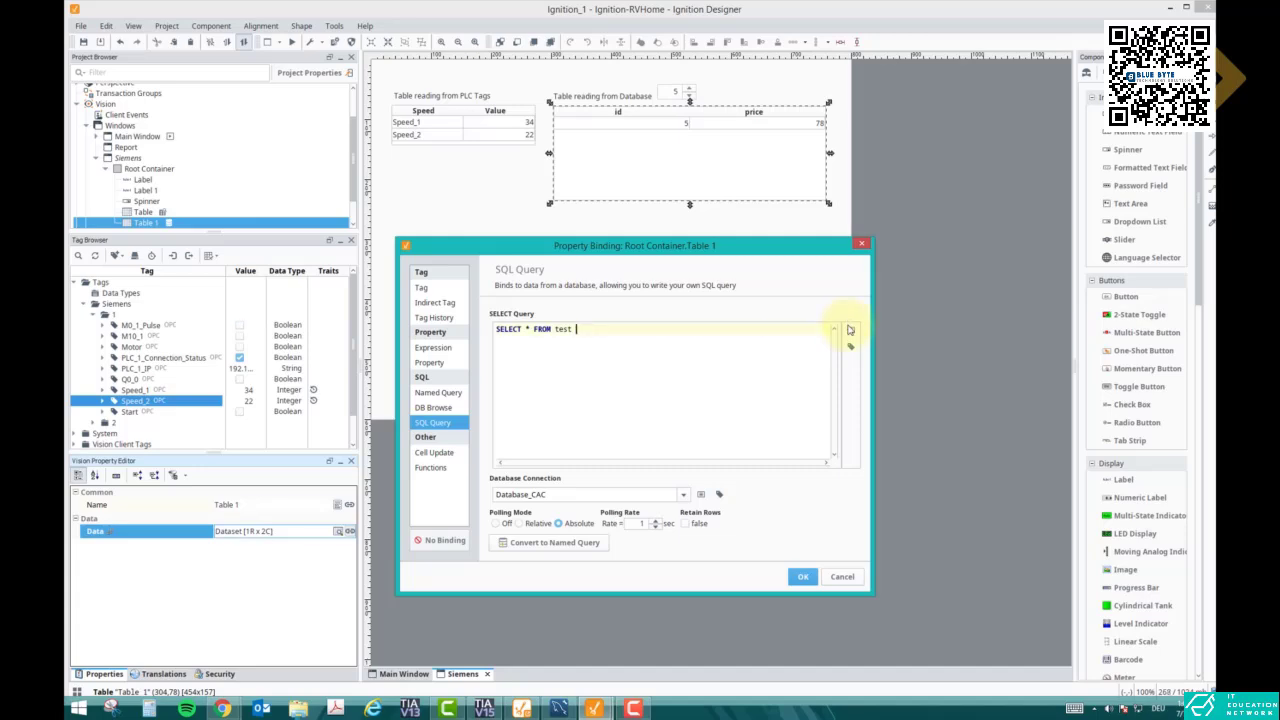
{"action": "left_click", "coordinate": [803, 577]}
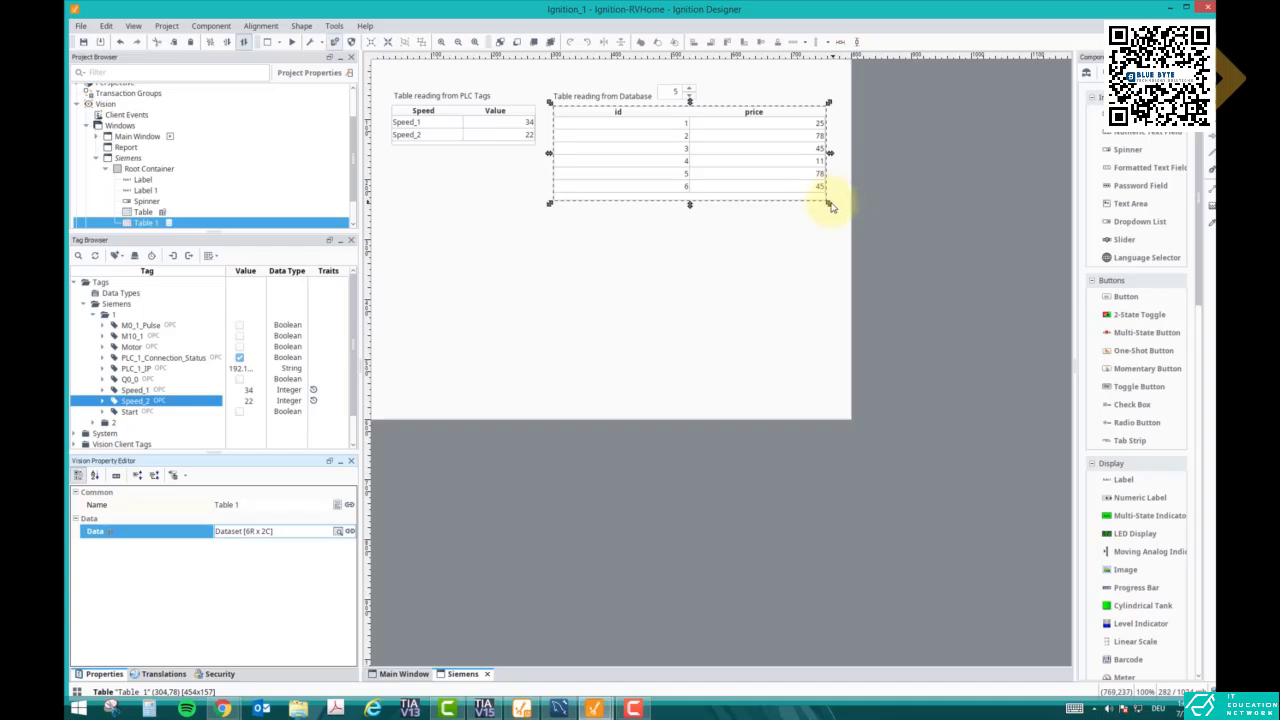
{"action": "left_click_drag", "start_coordinate": [829, 203], "coordinate": [836, 198]}
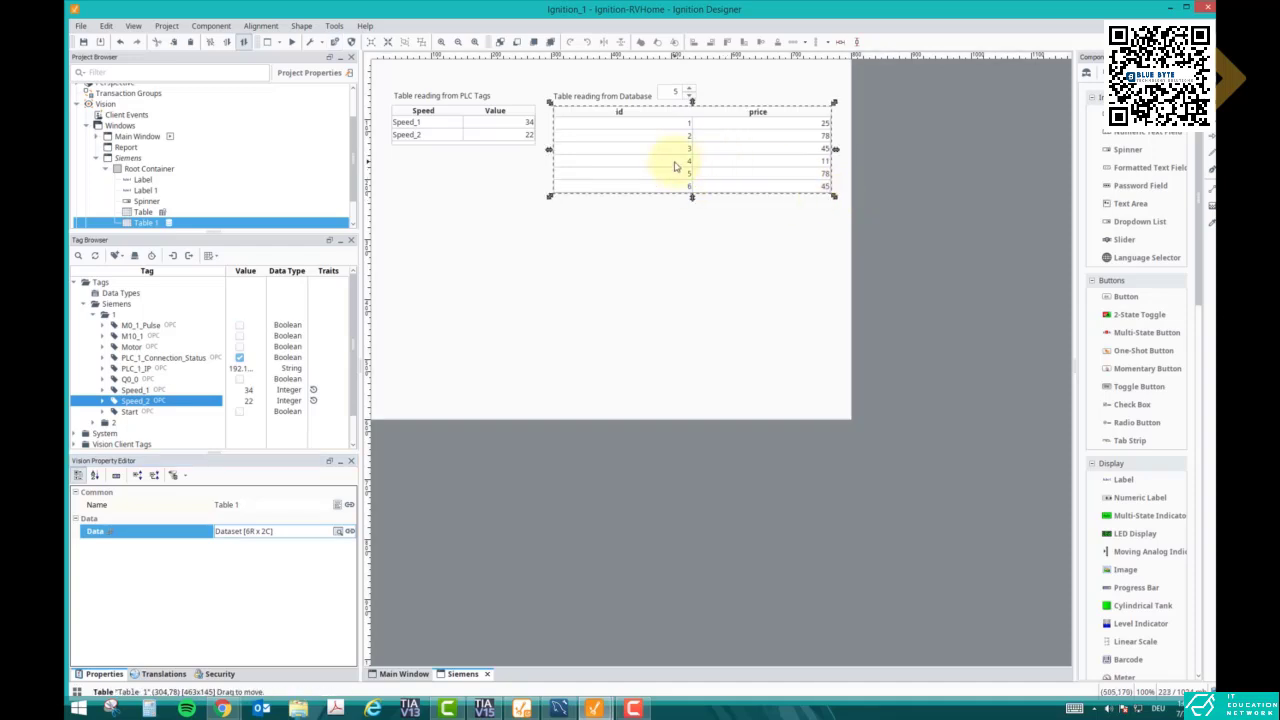
Review the DB Browse binding option for Database_CAC's test table, and keep the SQL query binding on Table 1.
{"action": "left_click", "coordinate": [349, 532]}
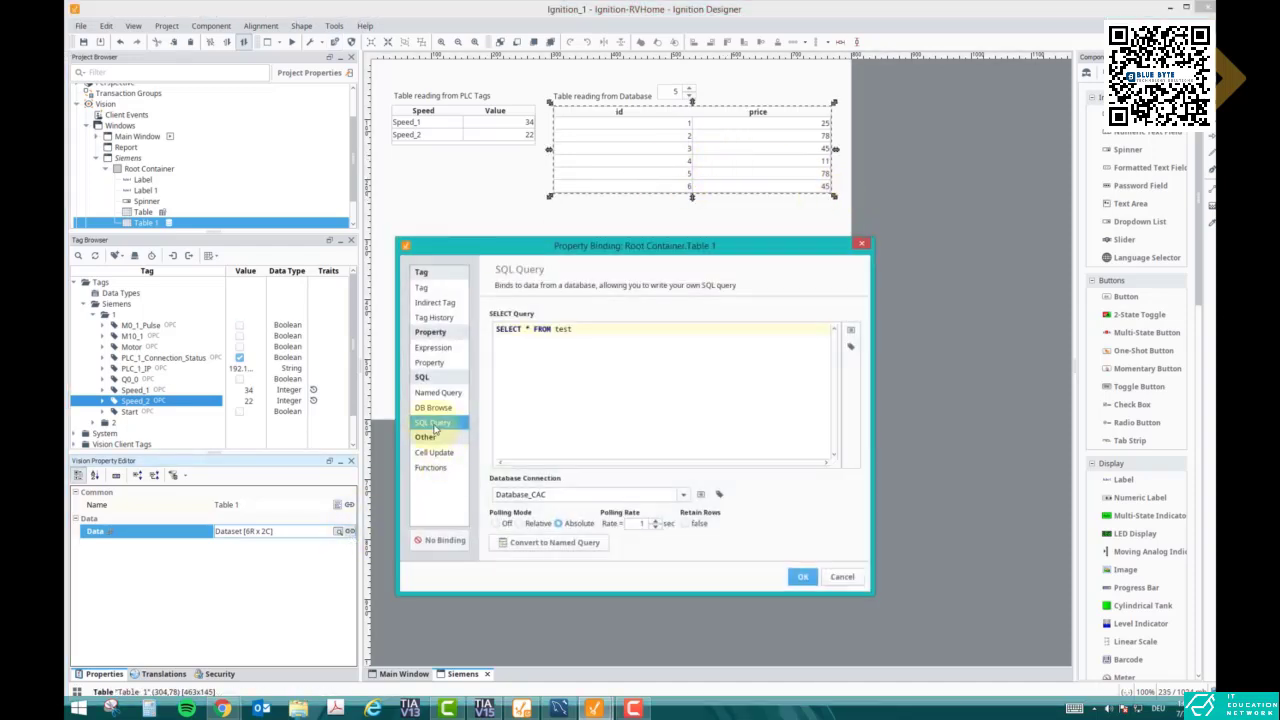
{"action": "left_click", "coordinate": [438, 408]}
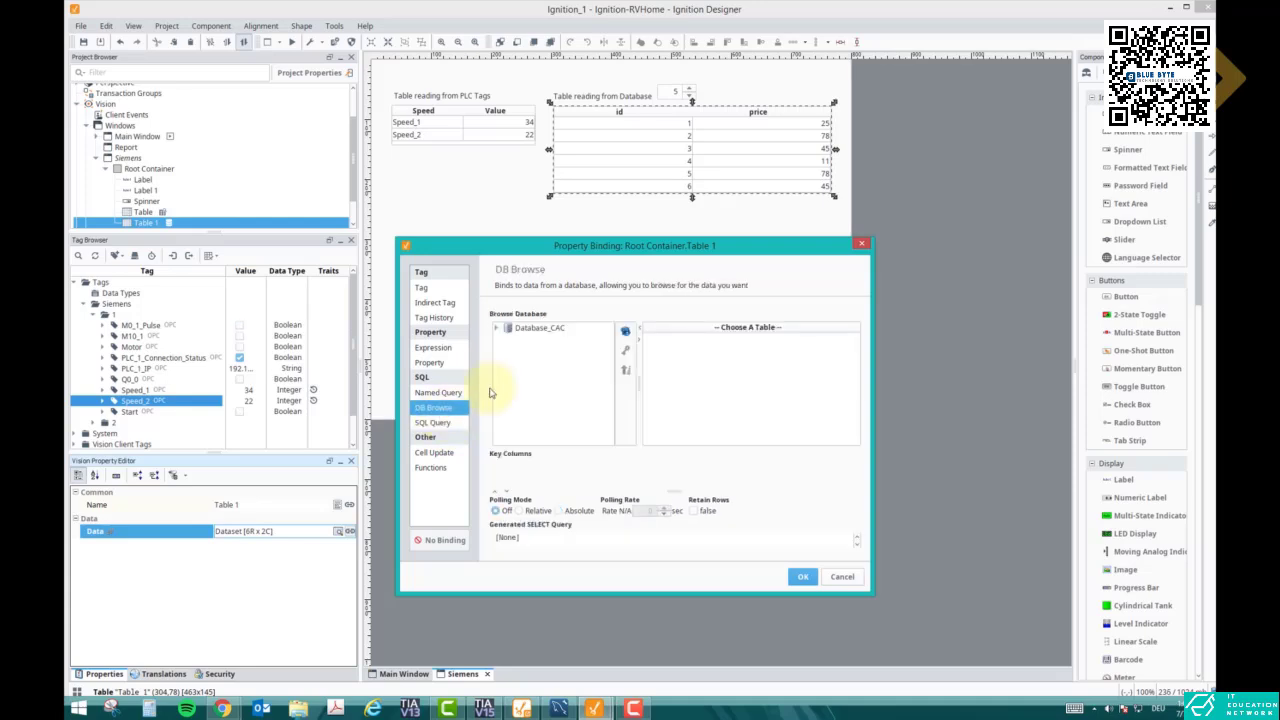
{"action": "left_click", "coordinate": [497, 330]}
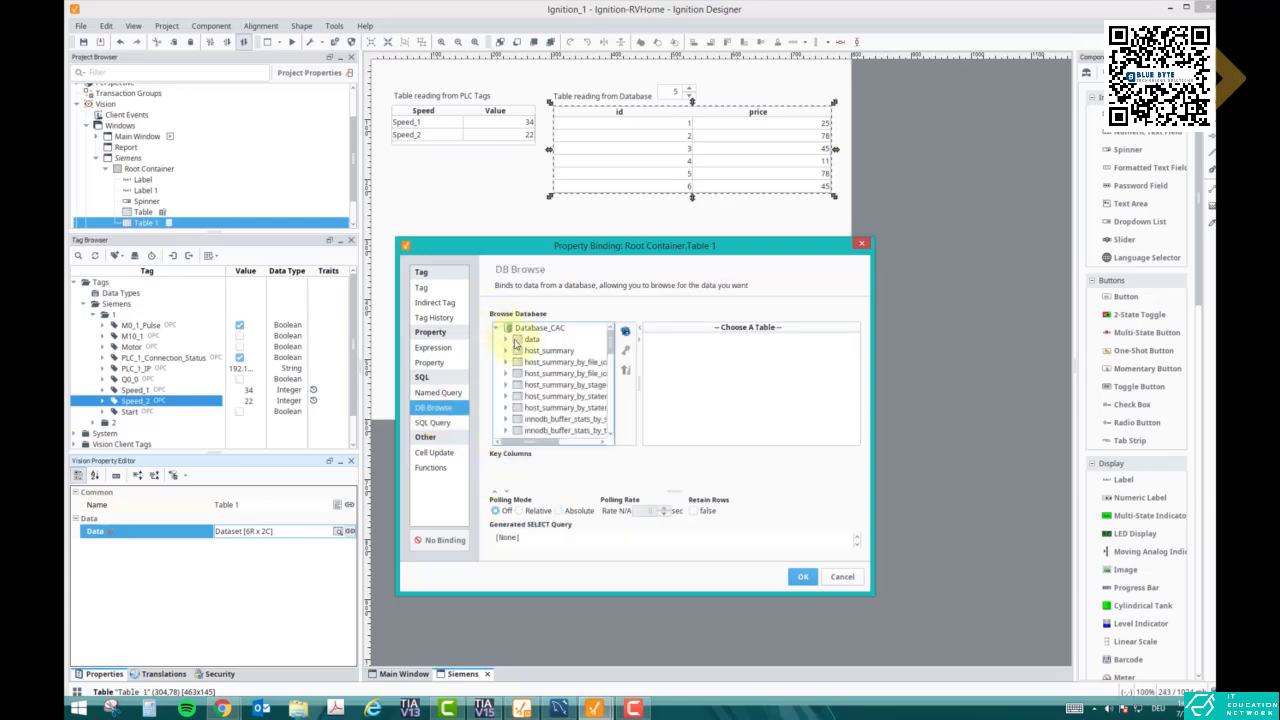
{"action": "left_click_drag", "start_coordinate": [610, 334], "coordinate": [618, 385]}
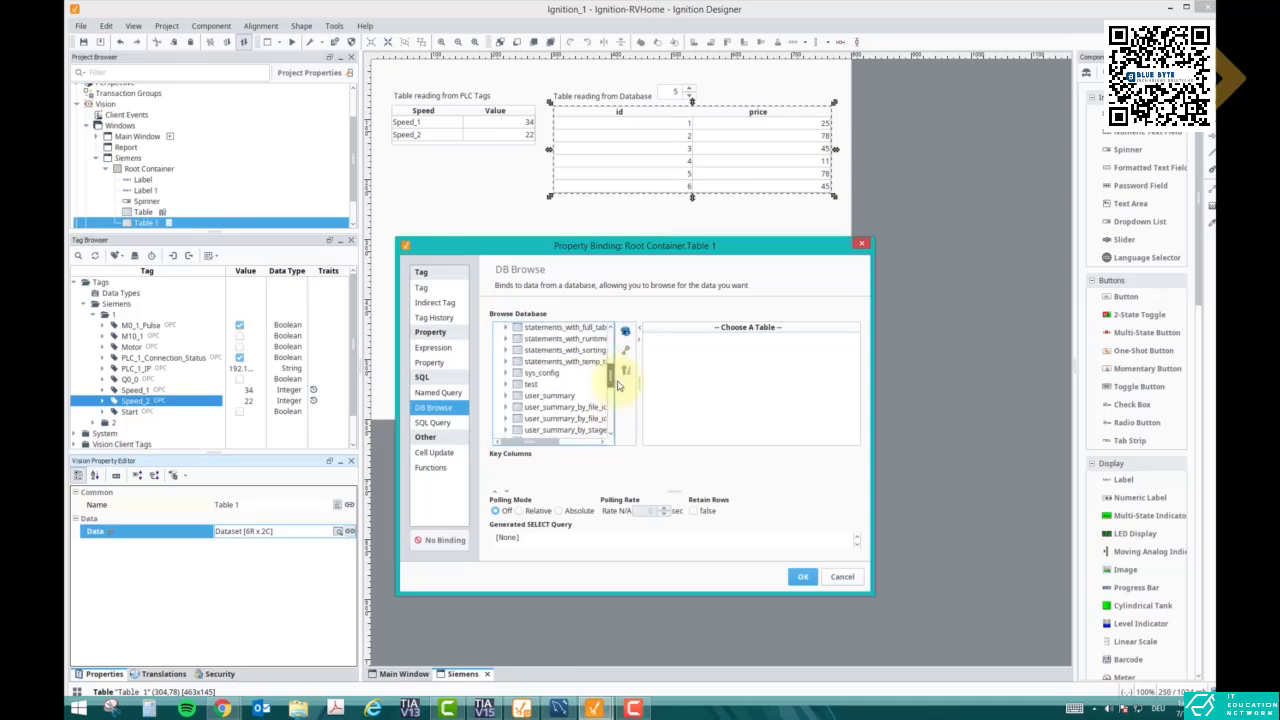
{"action": "left_click", "coordinate": [530, 384]}
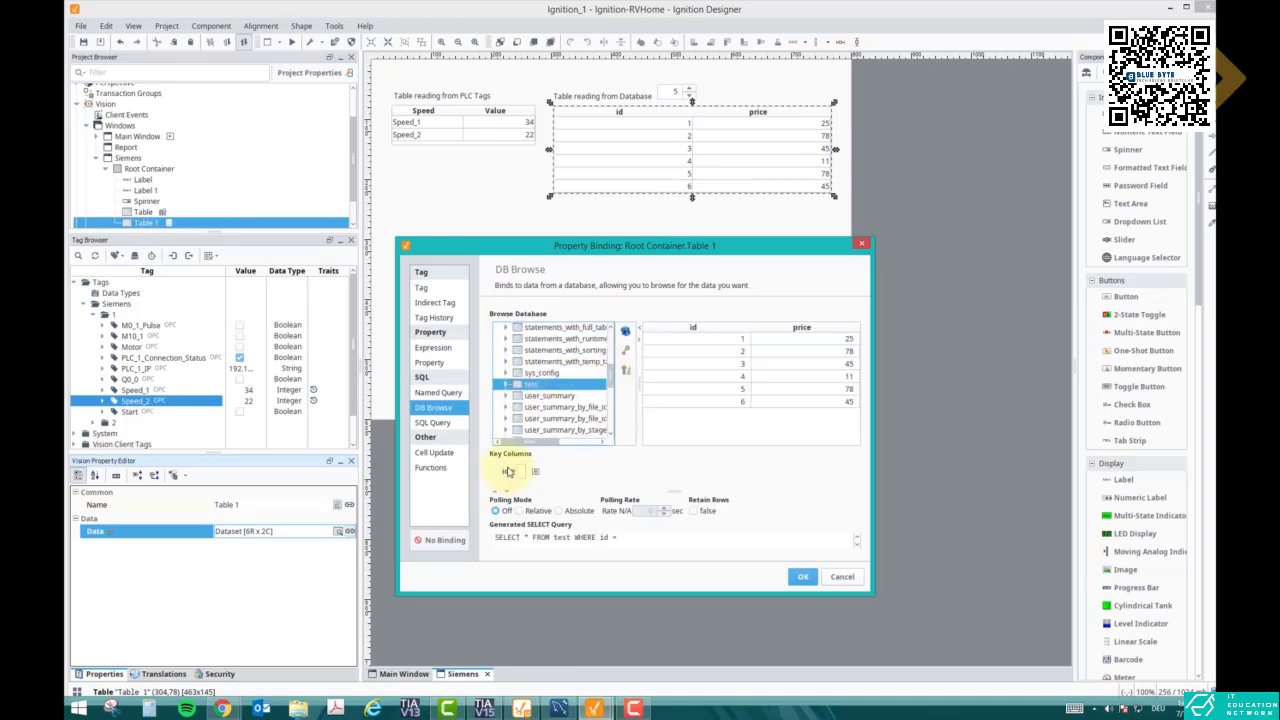
{"action": "left_click", "coordinate": [433, 422]}
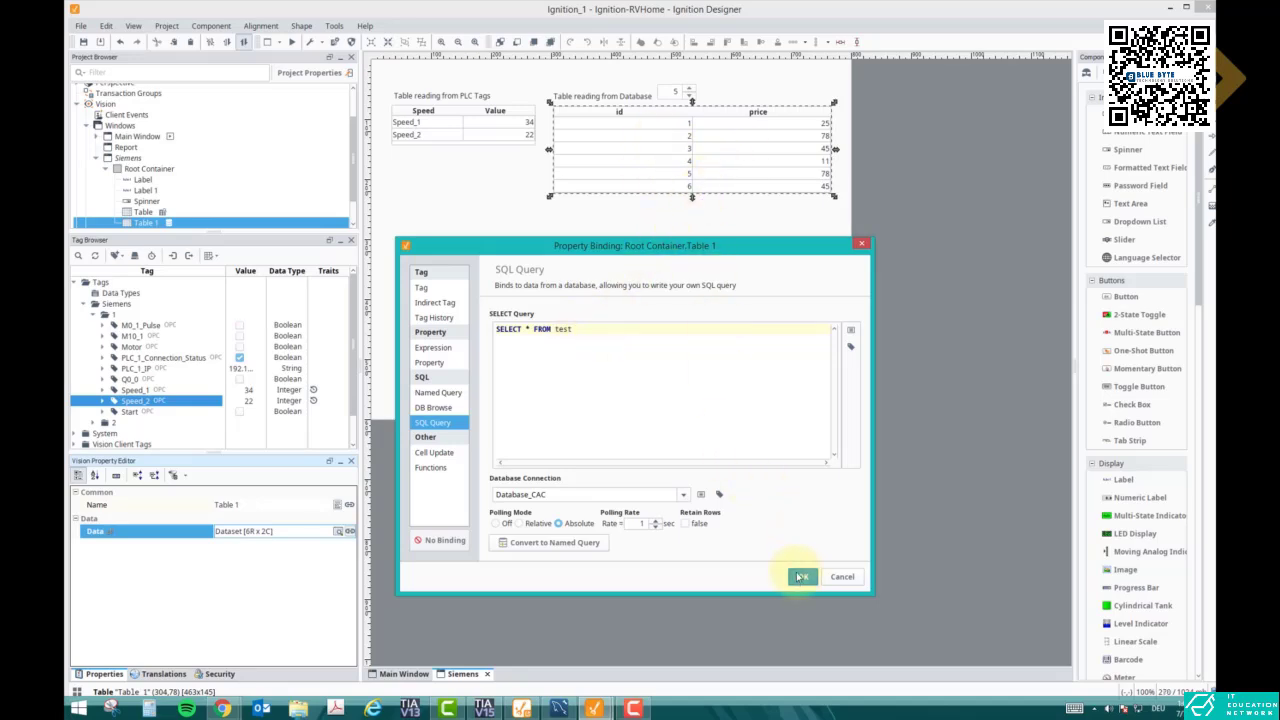
{"action": "left_click", "coordinate": [803, 576]}
Narrow the database table to about 109 px wide and move the spinner well to the right of it.
{"action": "left_click_drag", "start_coordinate": [836, 148], "coordinate": [631, 155]}
{"action": "left_click", "coordinate": [637, 136]}
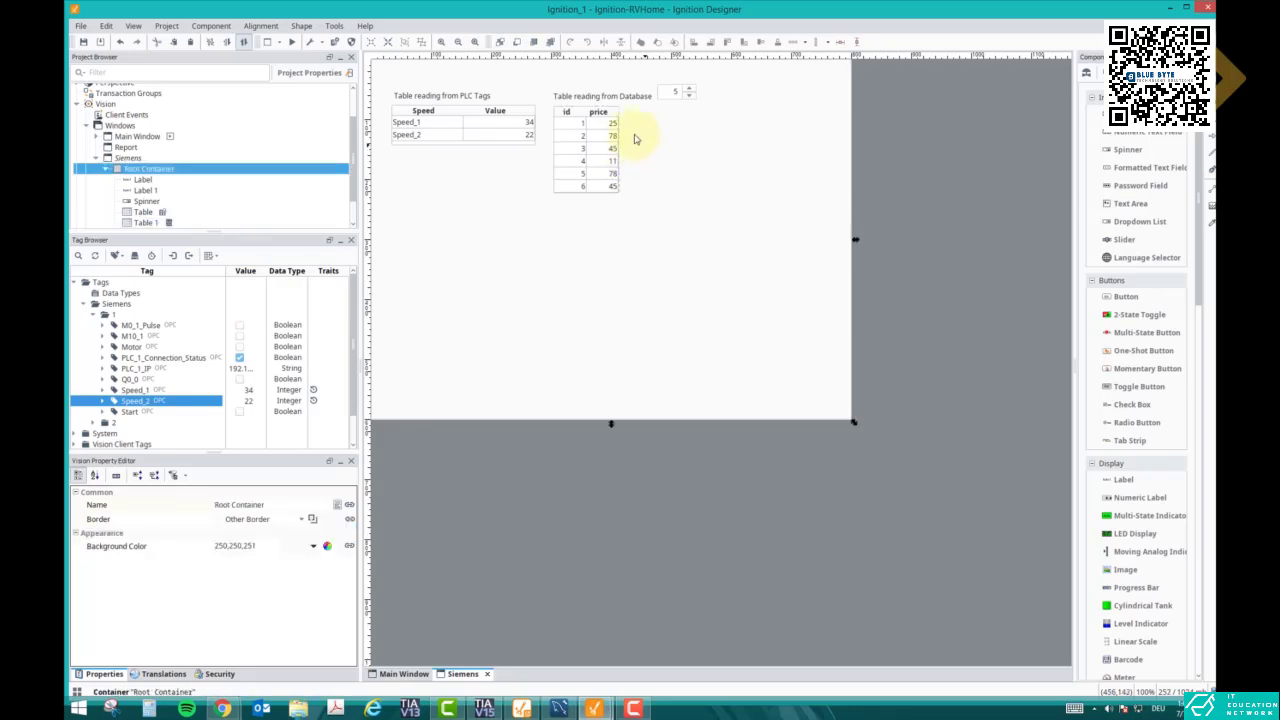
{"action": "left_click", "coordinate": [587, 116]}
{"action": "left_click", "coordinate": [644, 164]}
{"action": "left_click", "coordinate": [590, 158]}
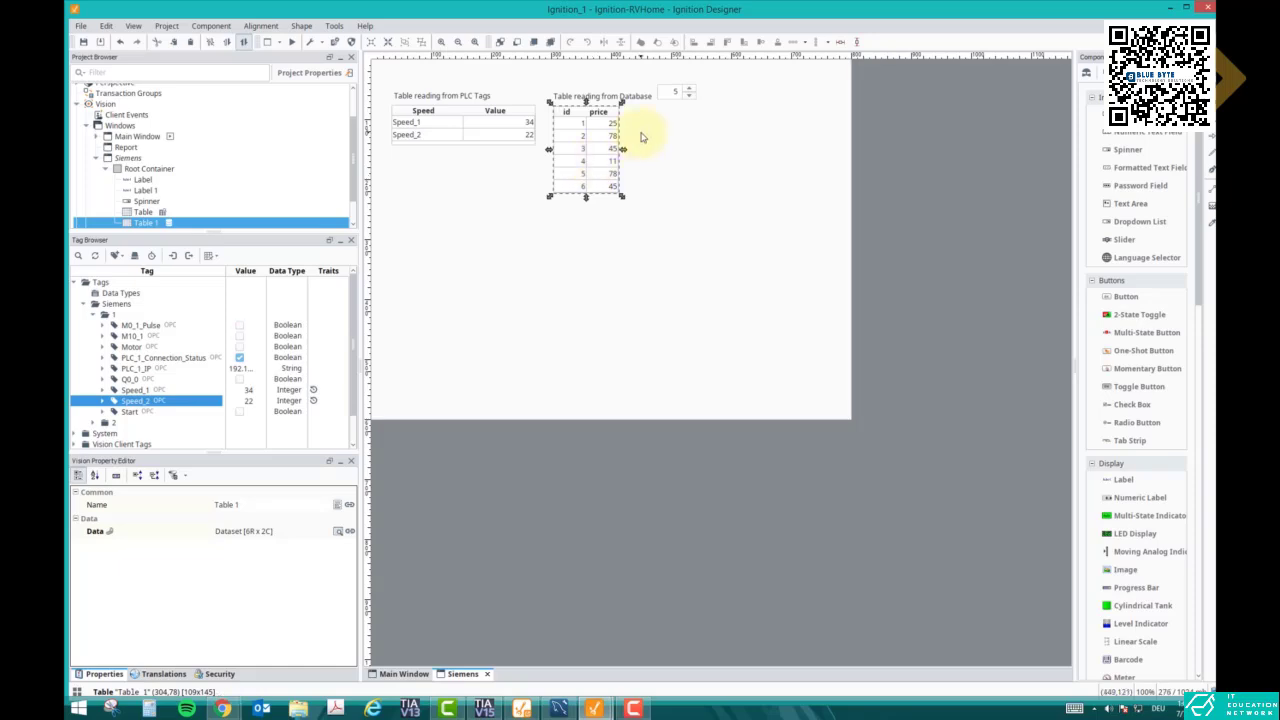
{"action": "left_click_drag", "start_coordinate": [677, 95], "coordinate": [758, 117]}
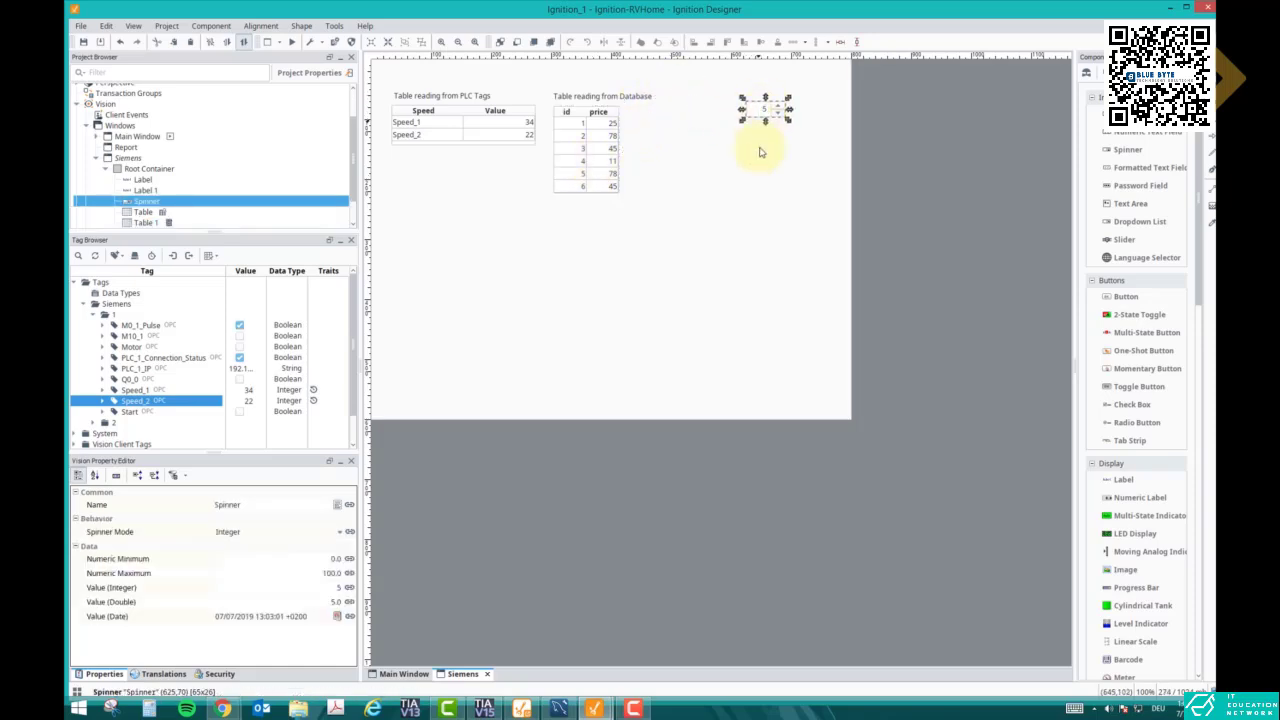
{"action": "left_click", "coordinate": [757, 149]}
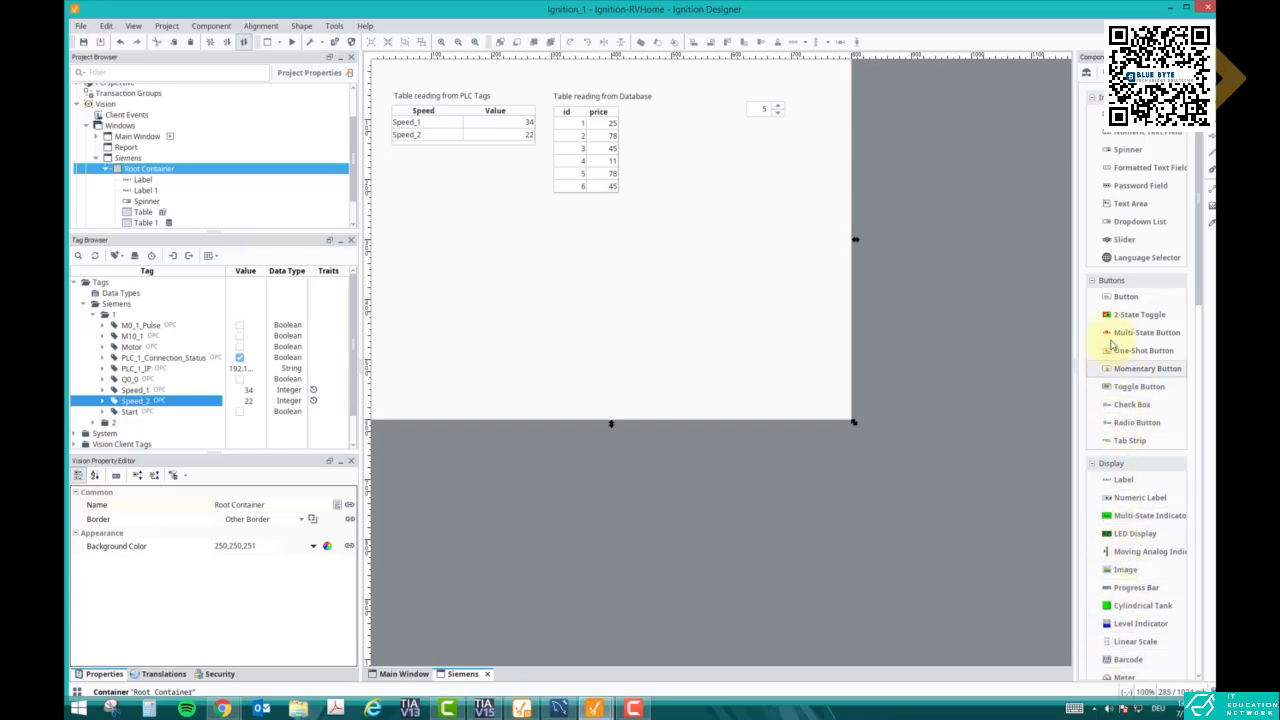
Add another Table of about 281x157 px beside the database table and position the spinner above its right end.
{"action": "scroll", "coordinate": [1200, 328], "scroll_direction": "down", "scroll_amount": 3}
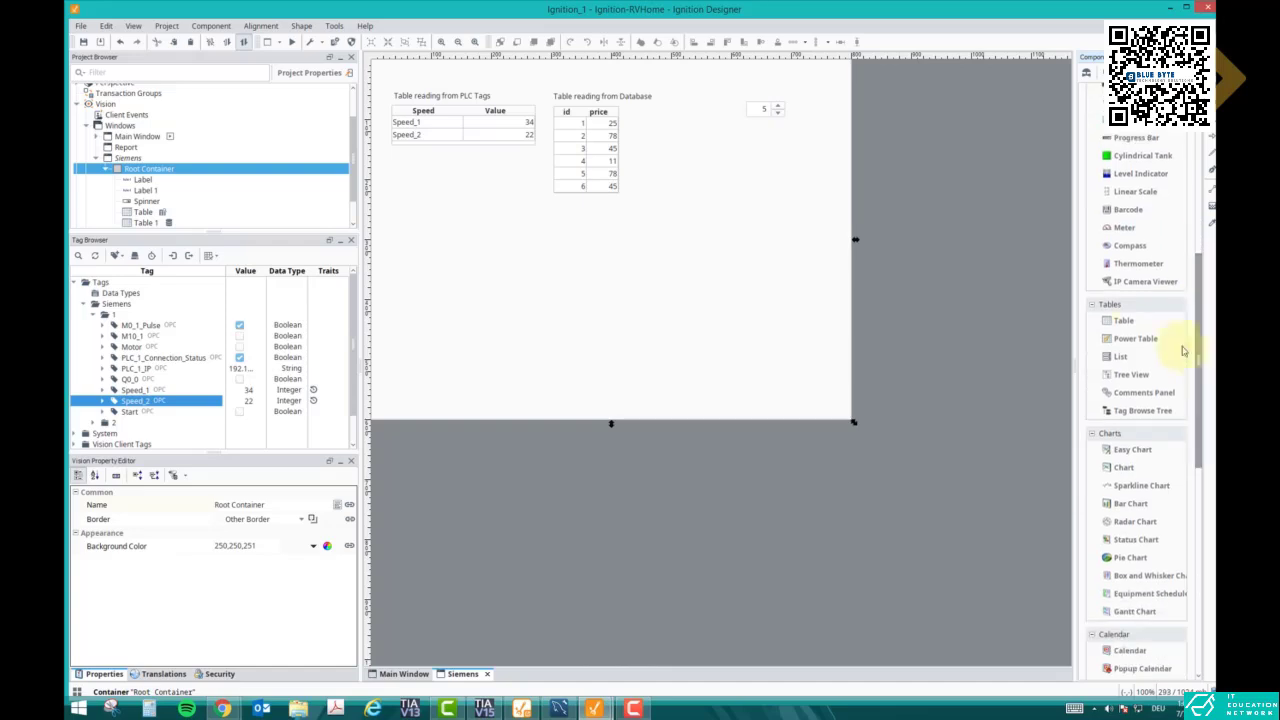
{"action": "left_click_drag", "start_coordinate": [1124, 320], "coordinate": [695, 158]}
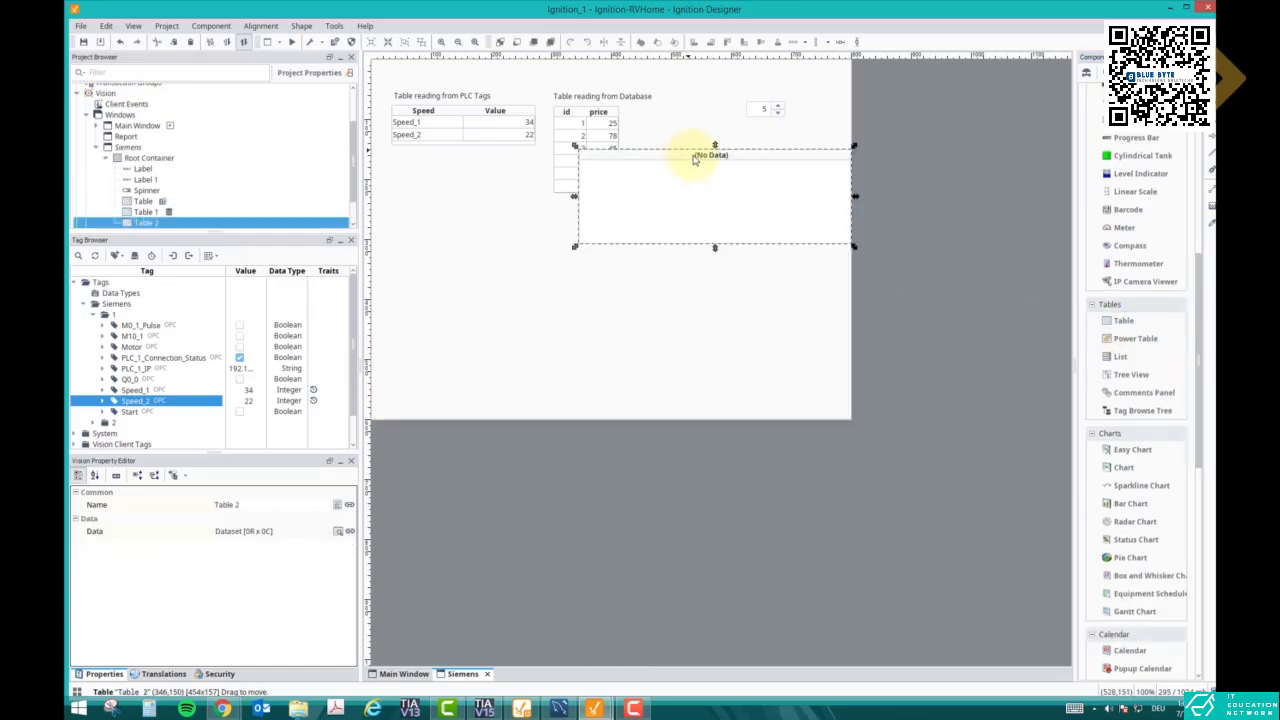
{"action": "left_click_drag", "start_coordinate": [856, 198], "coordinate": [752, 200]}
{"action": "left_click_drag", "start_coordinate": [594, 197], "coordinate": [652, 156]}
{"action": "left_click_drag", "start_coordinate": [758, 112], "coordinate": [771, 91]}
{"action": "left_click_drag", "start_coordinate": [643, 113], "coordinate": [642, 111]}
{"action": "left_click", "coordinate": [704, 93]}
{"action": "left_click", "coordinate": [779, 94]}
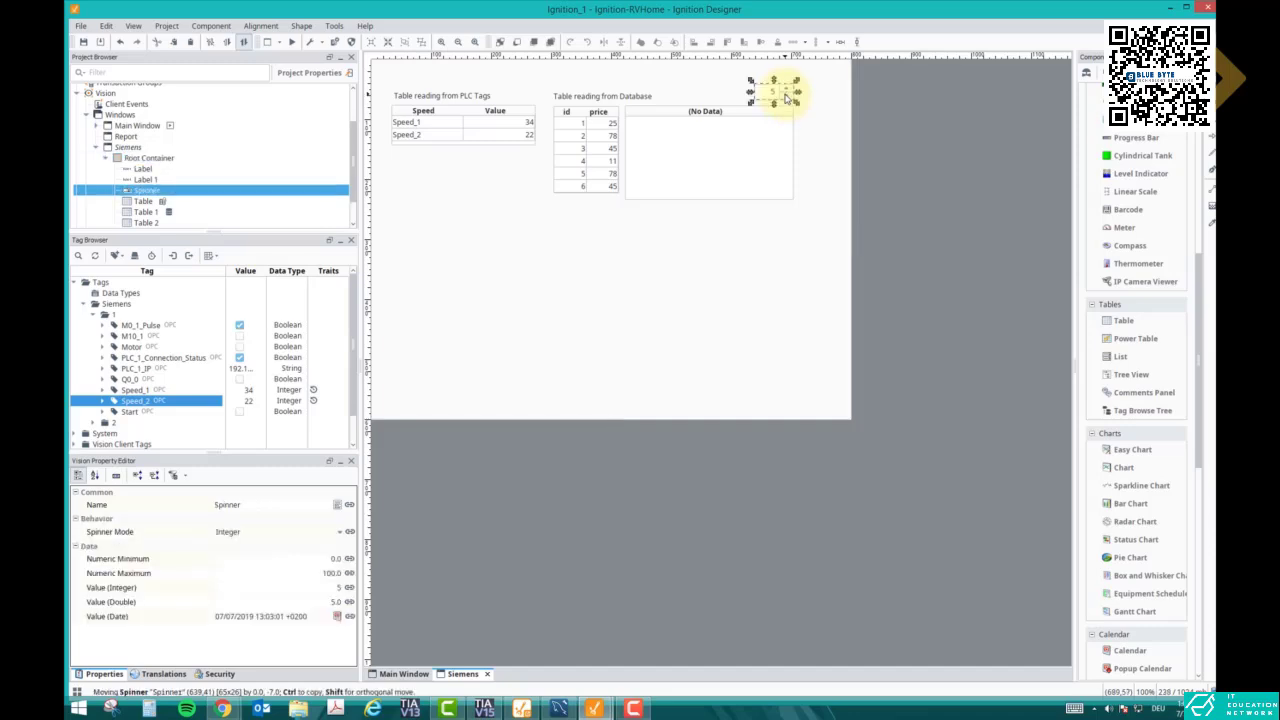
Start a DB Browse binding for Table 2's data and choose the test table in Database_CAC.
{"action": "left_click", "coordinate": [699, 188]}
{"action": "left_click", "coordinate": [349, 531]}
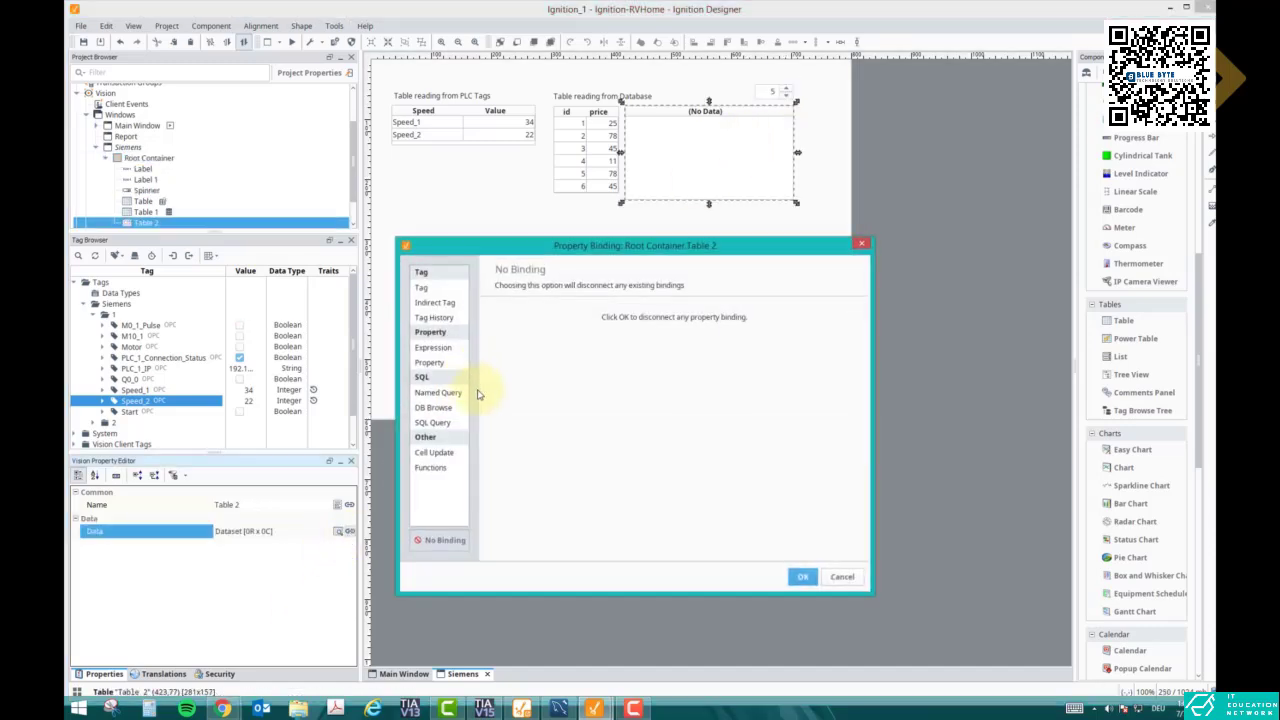
{"action": "left_click", "coordinate": [433, 407]}
{"action": "left_click", "coordinate": [498, 329]}
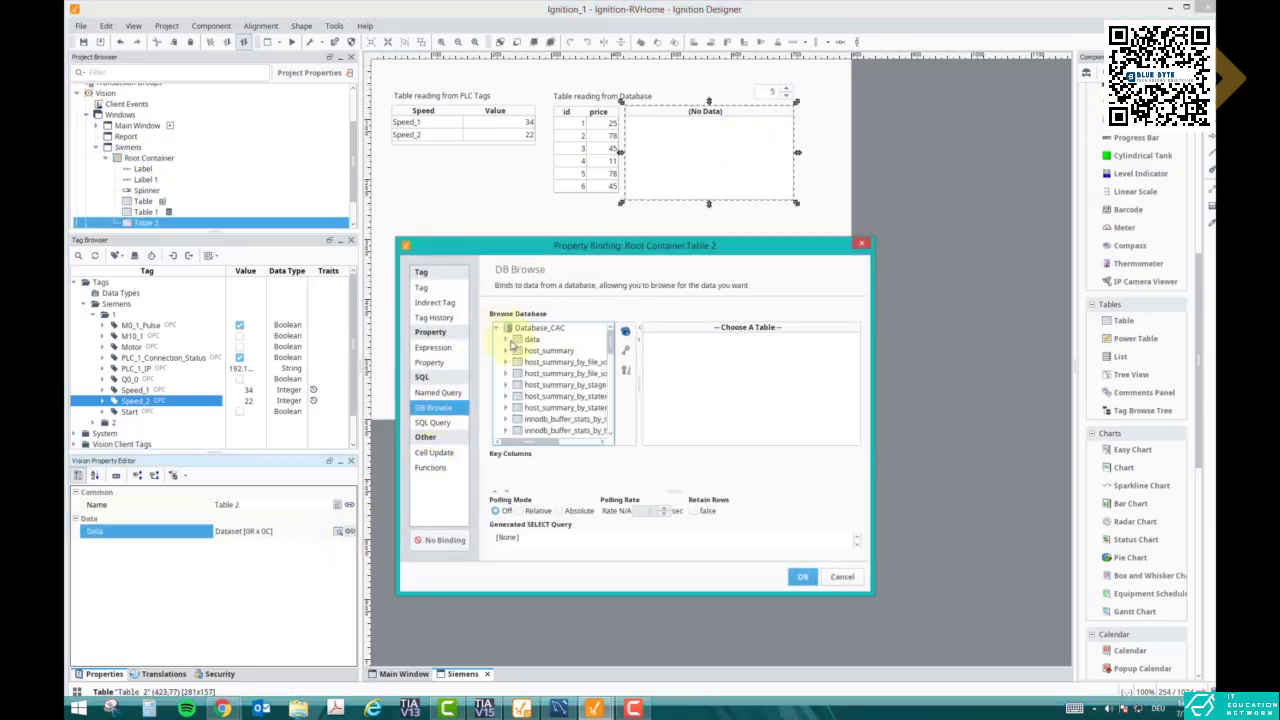
{"action": "left_click_drag", "start_coordinate": [610, 340], "coordinate": [612, 378]}
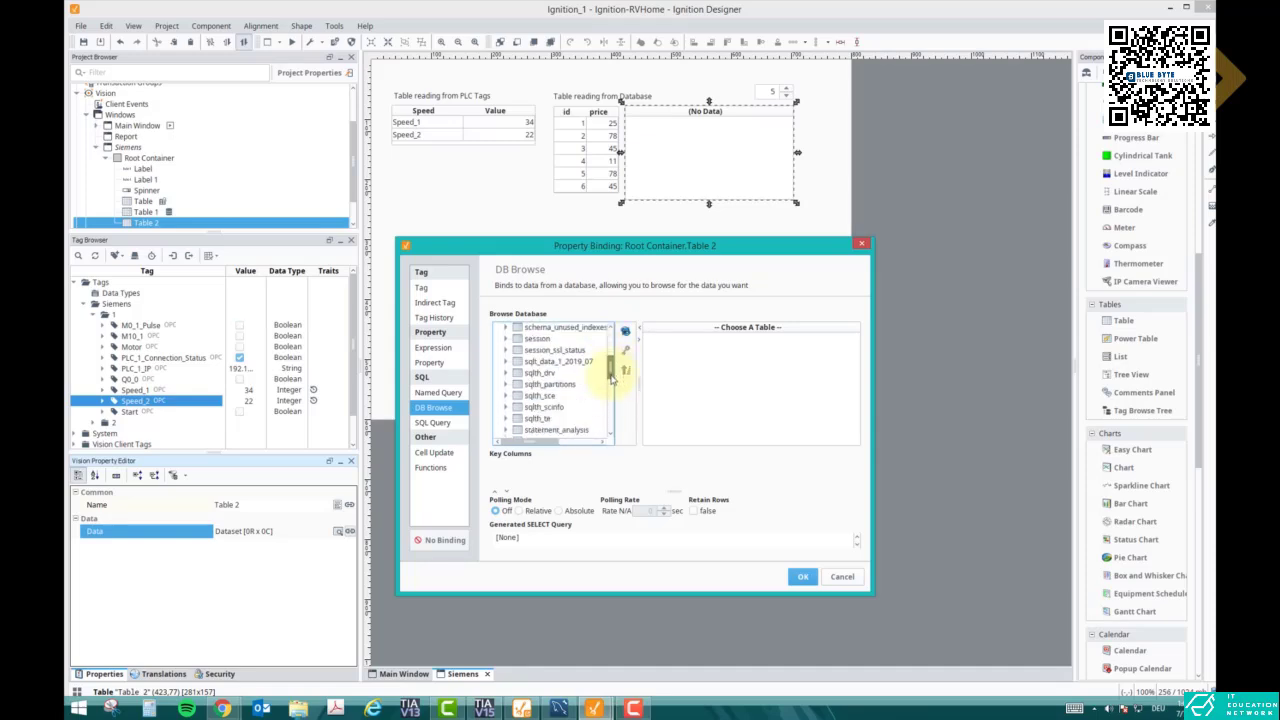
{"action": "left_click", "coordinate": [552, 428]}
{"action": "scroll", "coordinate": [550, 425], "scroll_direction": "down", "scroll_amount": 4}
{"action": "left_click", "coordinate": [530, 373]}
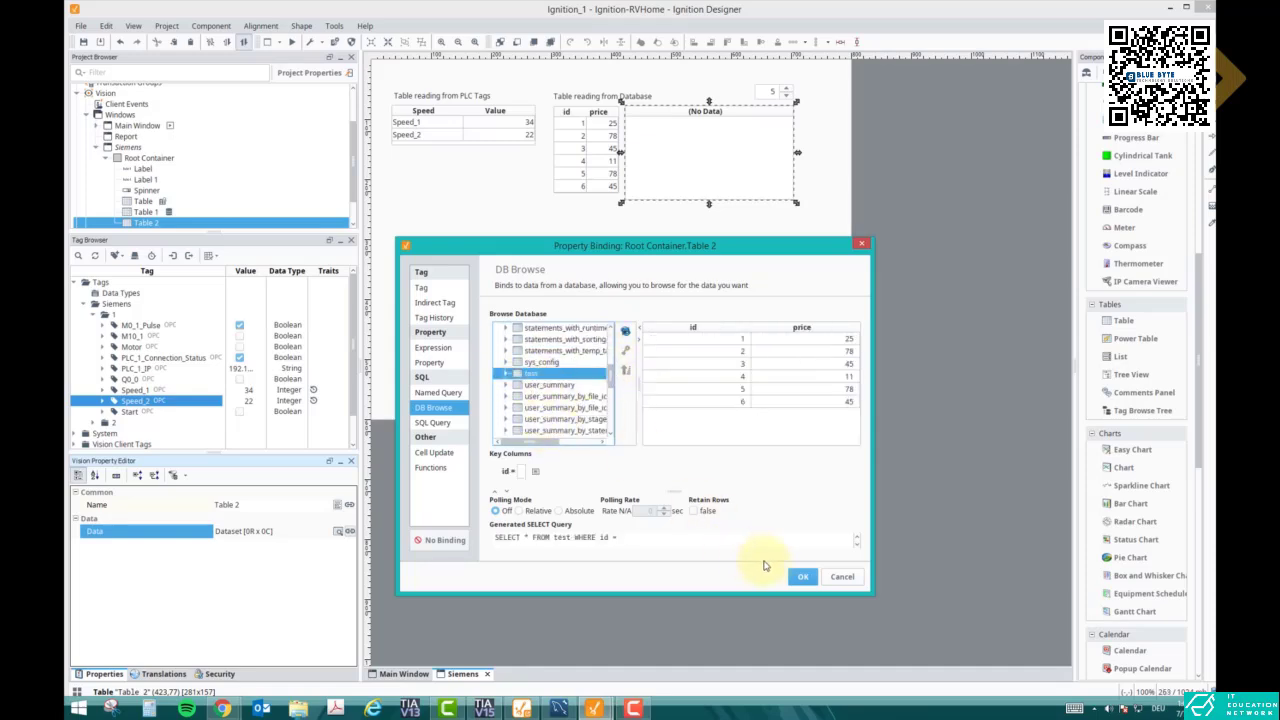
Link the id key column to the Spinner's Value (Integer) property and apply Table 2's binding.
{"action": "left_click", "coordinate": [535, 472]}
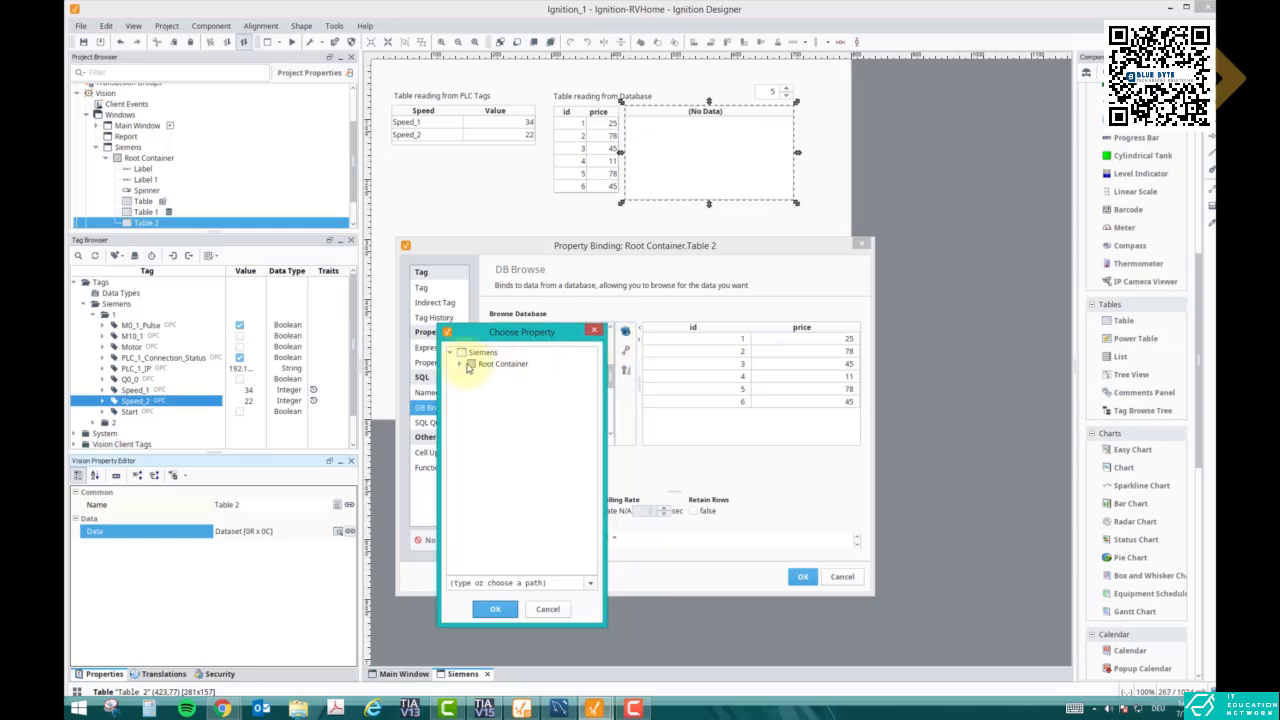
{"action": "left_click", "coordinate": [460, 364]}
{"action": "left_click", "coordinate": [469, 467]}
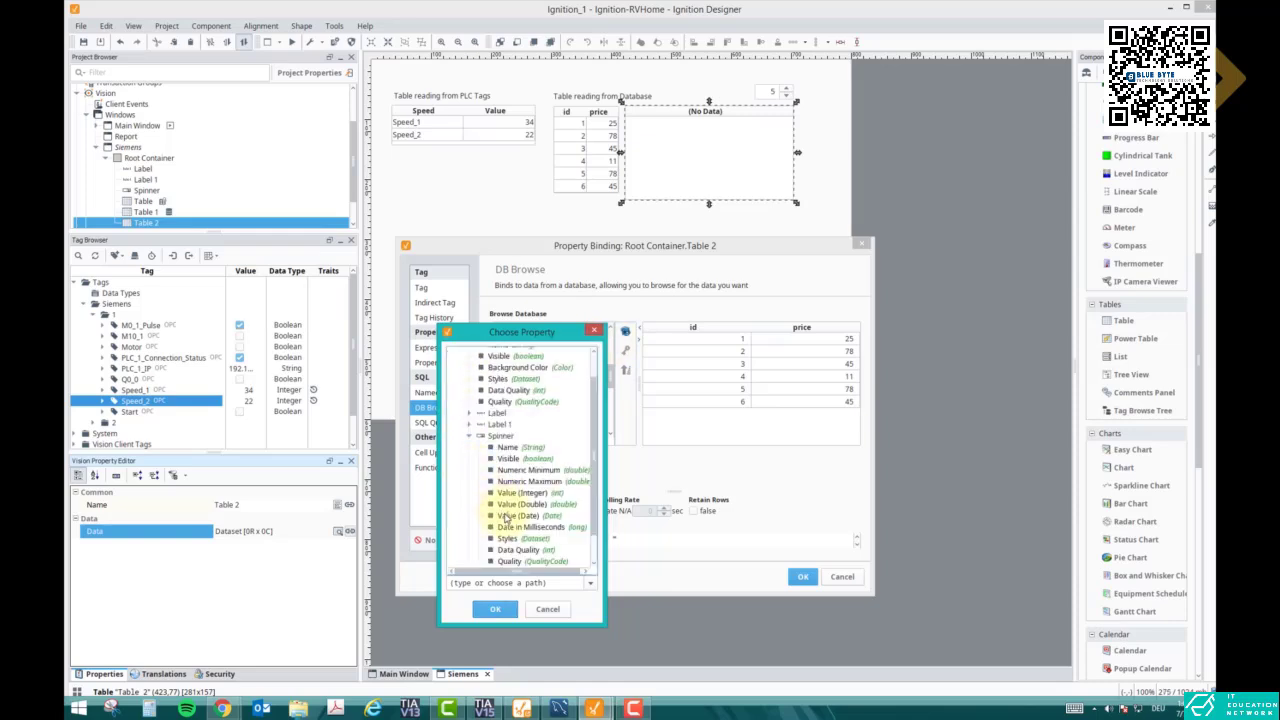
{"action": "left_click", "coordinate": [521, 493]}
{"action": "left_click", "coordinate": [495, 609]}
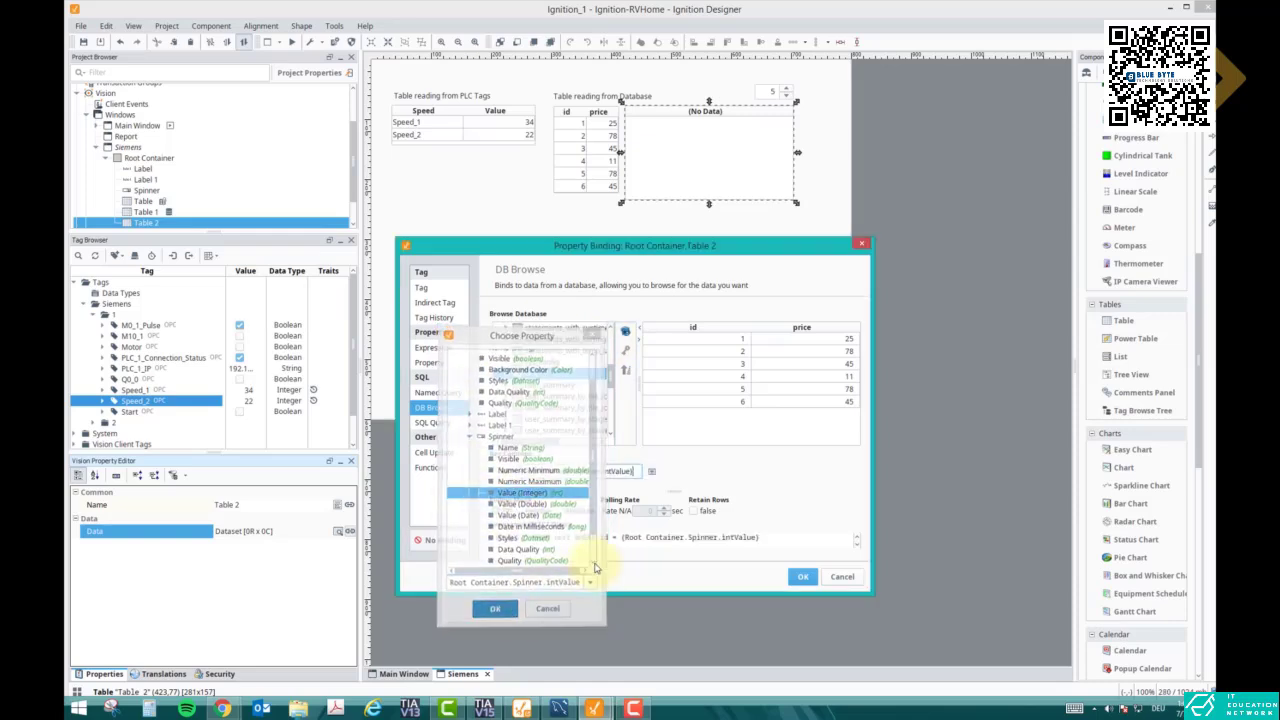
{"action": "left_click", "coordinate": [803, 577]}
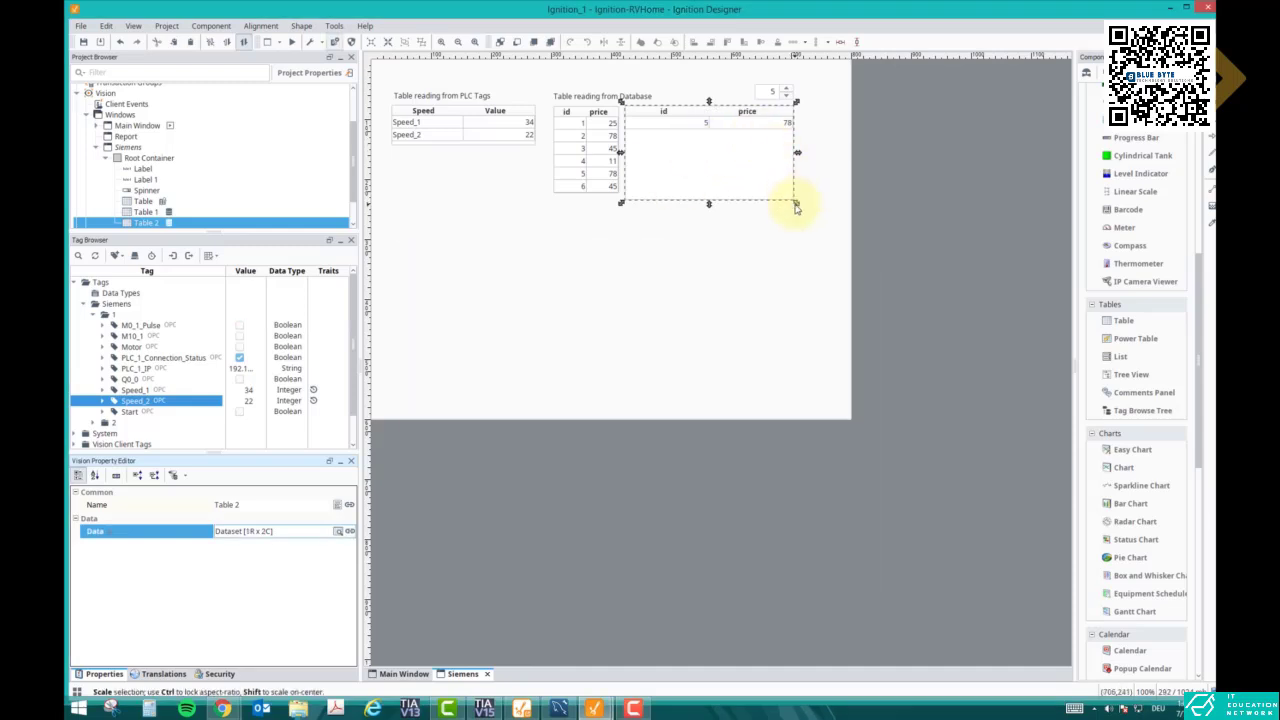
Shrink Table 2 to fit its header and single row, and move the spinner to the right of it.
{"action": "left_click", "coordinate": [795, 204]}
{"action": "left_click", "coordinate": [794, 200]}
{"action": "left_click_drag", "start_coordinate": [794, 200], "coordinate": [742, 136]}
{"action": "left_click_drag", "start_coordinate": [771, 93], "coordinate": [798, 120]}
{"action": "left_click", "coordinate": [759, 130]}
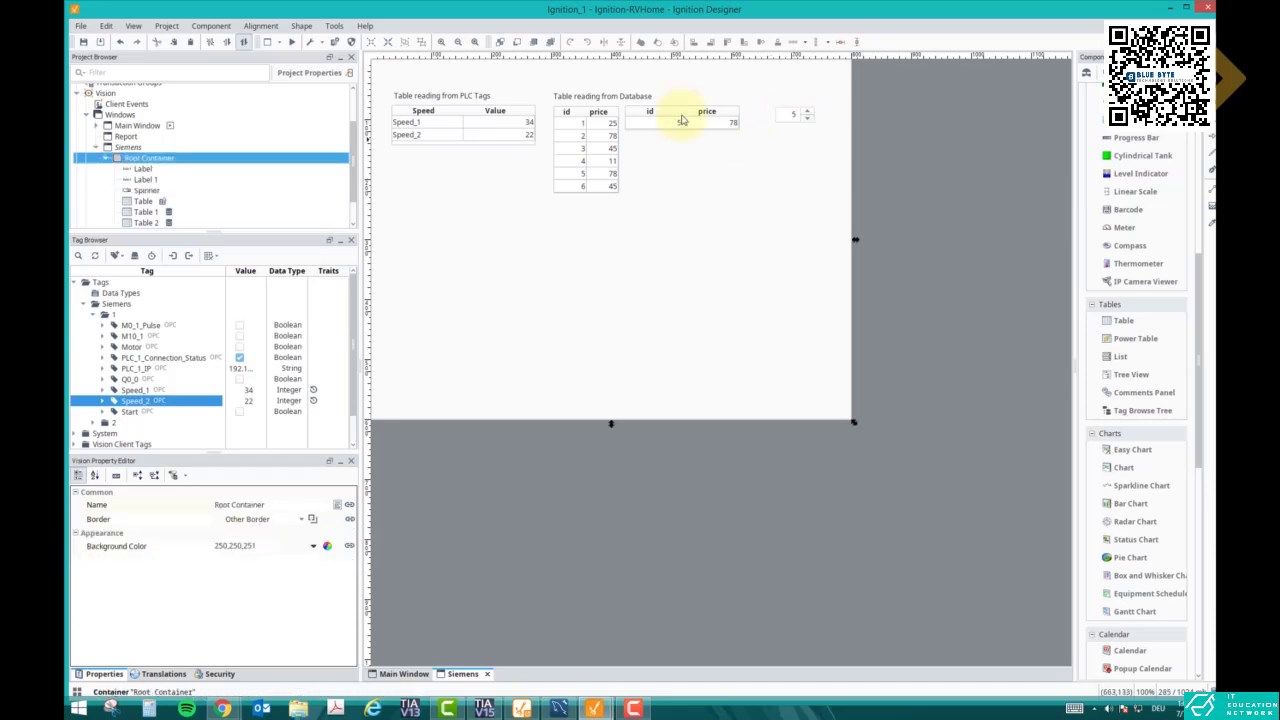
Add a label reading ID, shrink it to about 26x19 px, and place it between Table 2 and the spinner.
{"action": "left_click", "coordinate": [627, 105]}
{"action": "left_click_drag", "start_coordinate": [634, 118], "coordinate": [741, 163]}
{"action": "type", "text": "ID"}
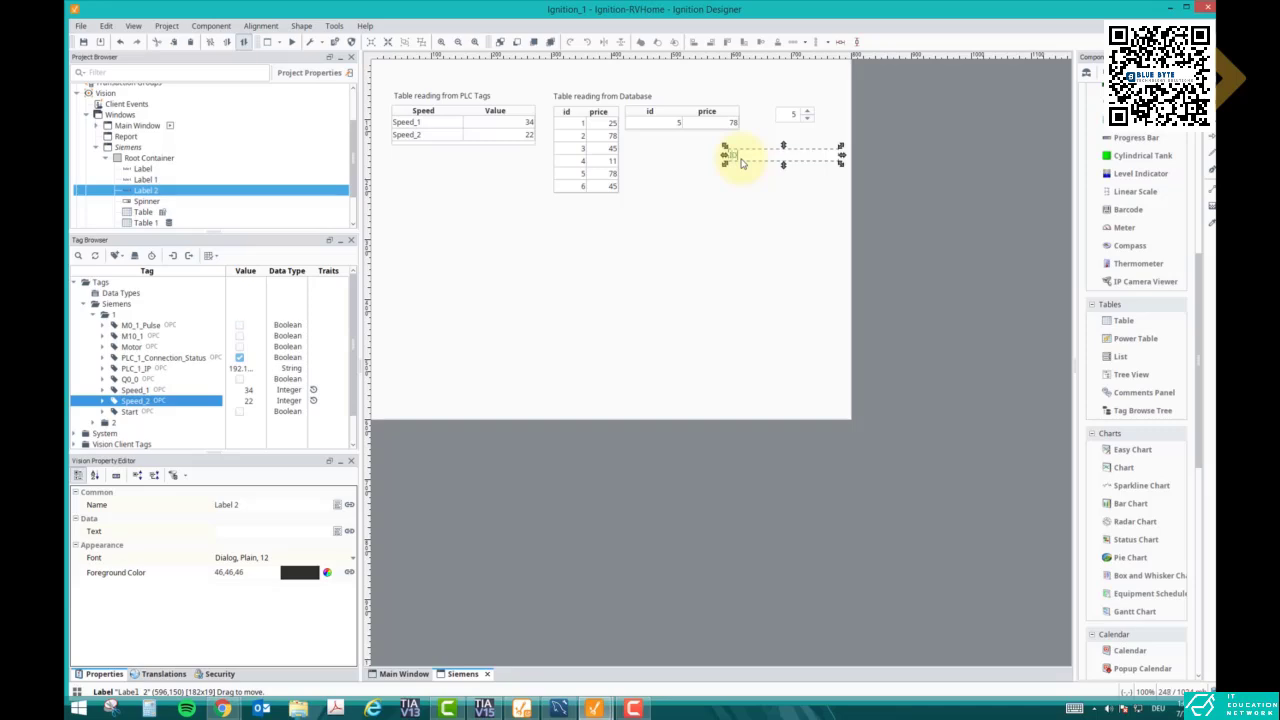
{"action": "left_click", "coordinate": [730, 175]}
{"action": "left_click_drag", "start_coordinate": [737, 157], "coordinate": [755, 118]}
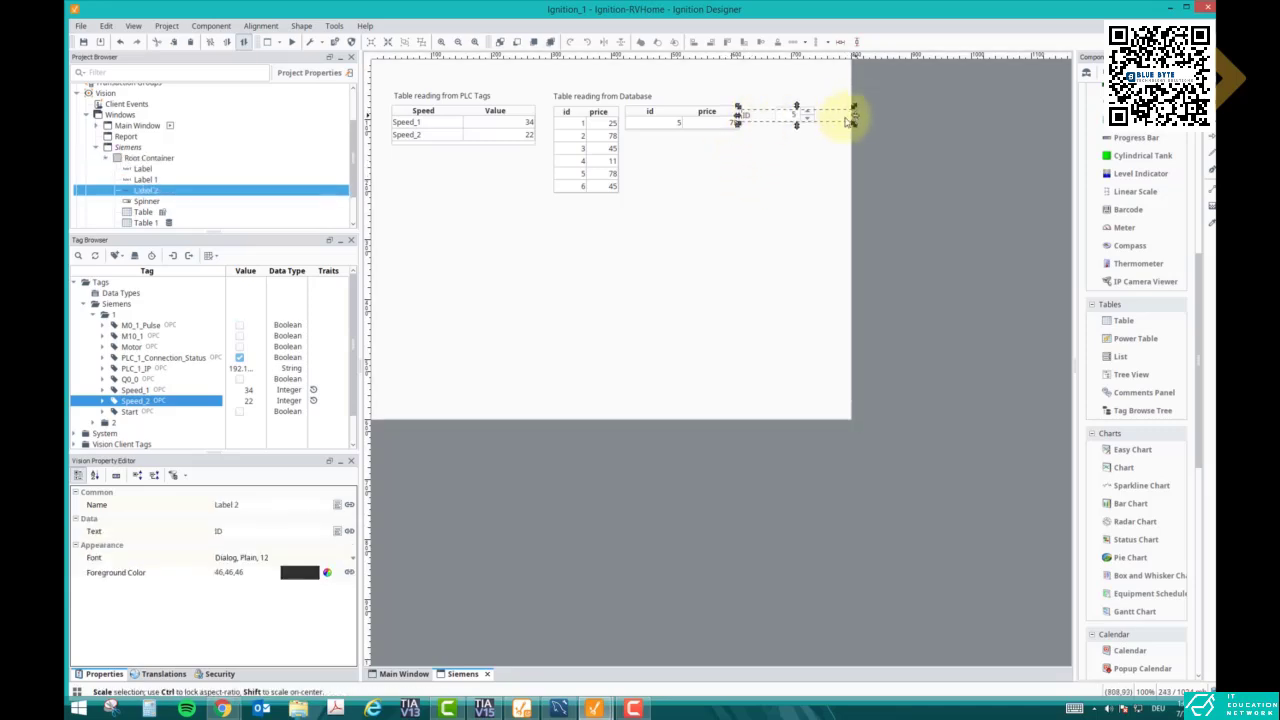
{"action": "left_click_drag", "start_coordinate": [852, 117], "coordinate": [762, 118]}
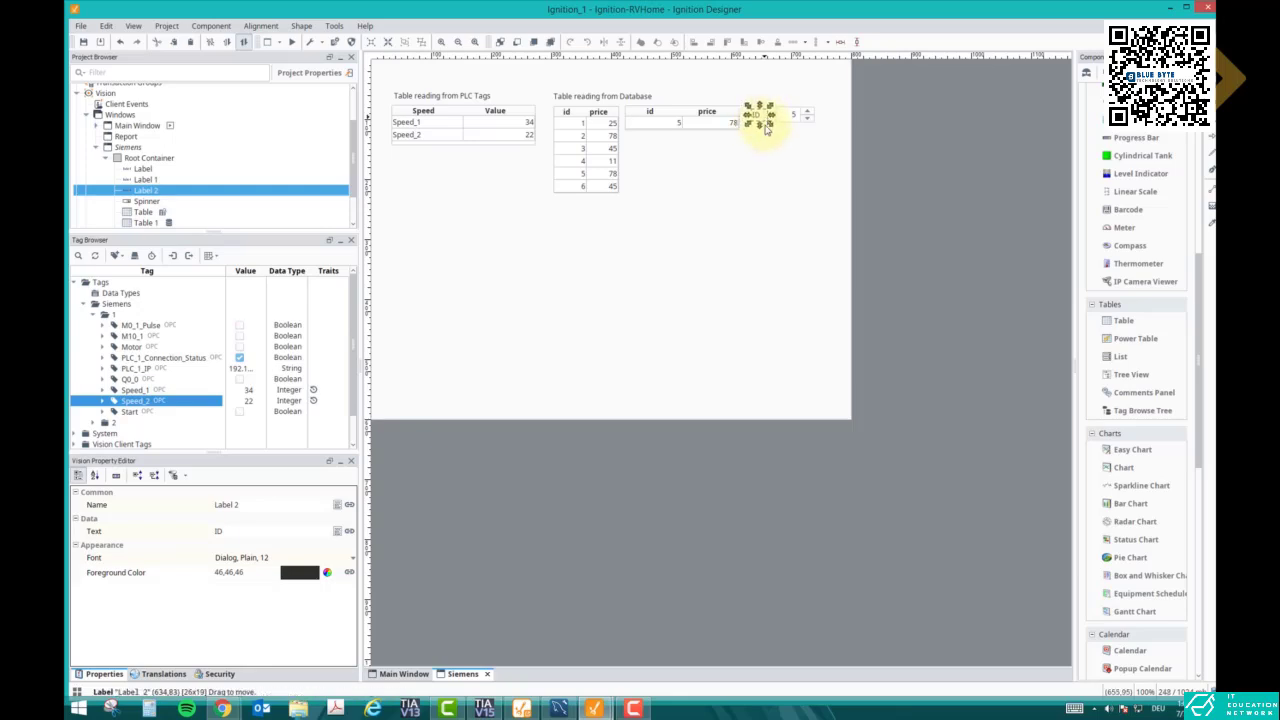
{"action": "left_click", "coordinate": [748, 146]}
Preview the window and lower the spinner to 1 to test Table 2's row selection.
{"action": "left_click", "coordinate": [291, 41]}
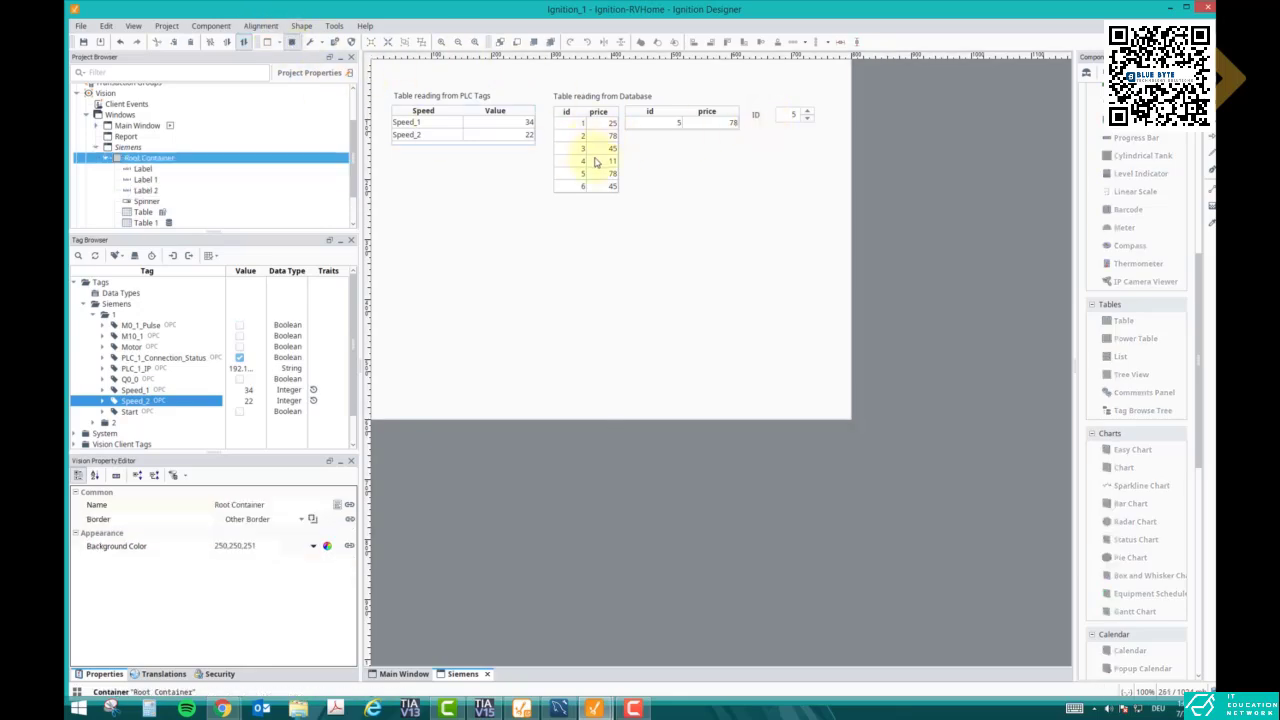
{"action": "left_click", "coordinate": [810, 119]}
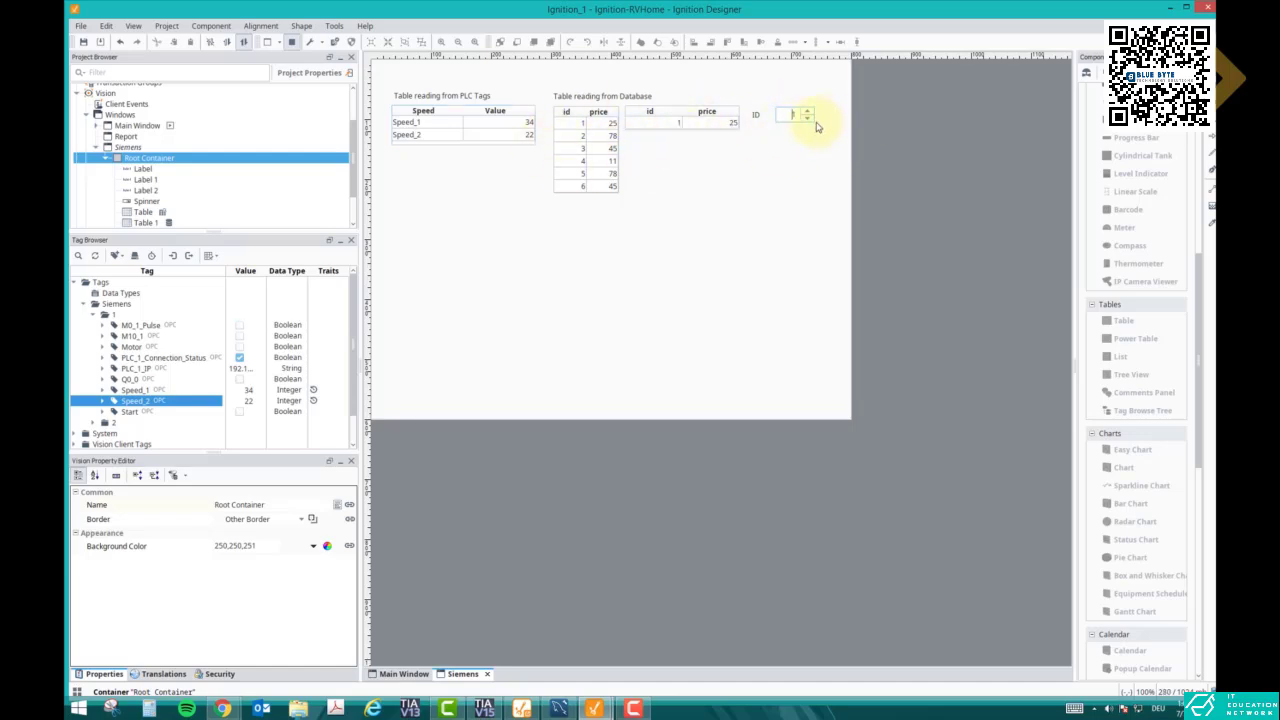
Switch to MySQL Workbench to compare the test table's rows with the window's tables, and return to Ignition Designer.
{"action": "left_click", "coordinate": [558, 708]}
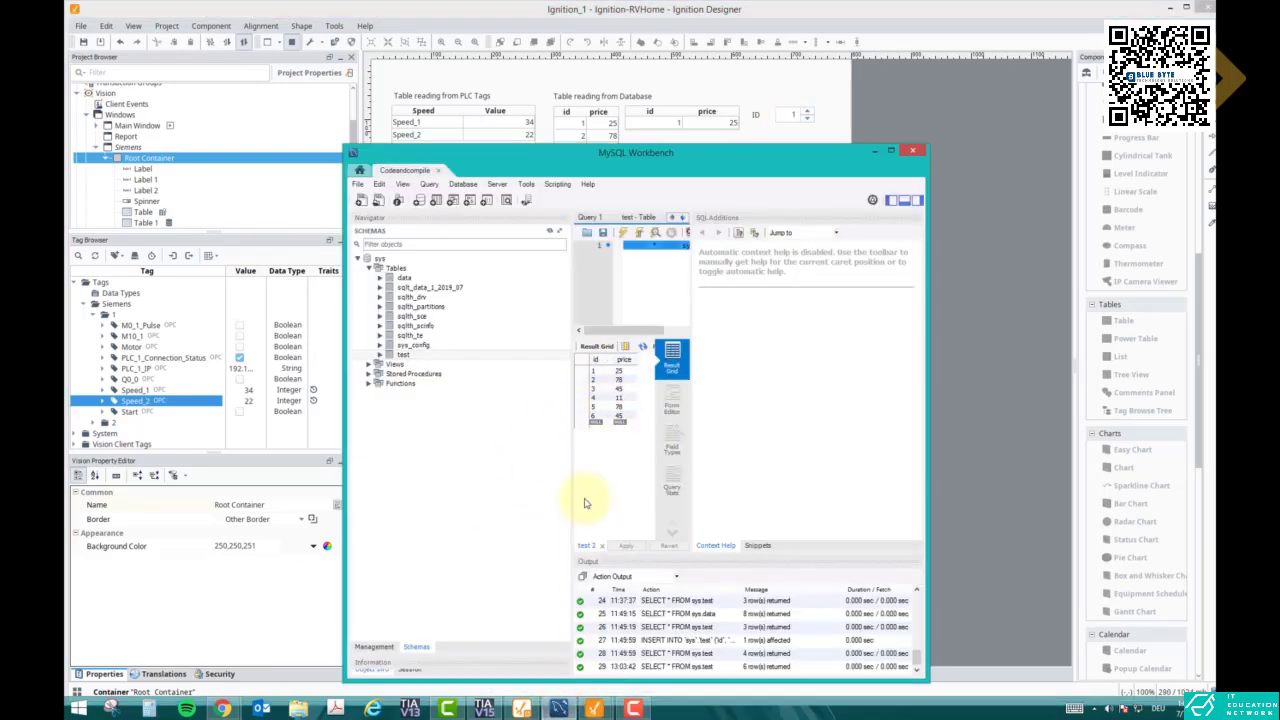
{"action": "left_click", "coordinate": [876, 151]}
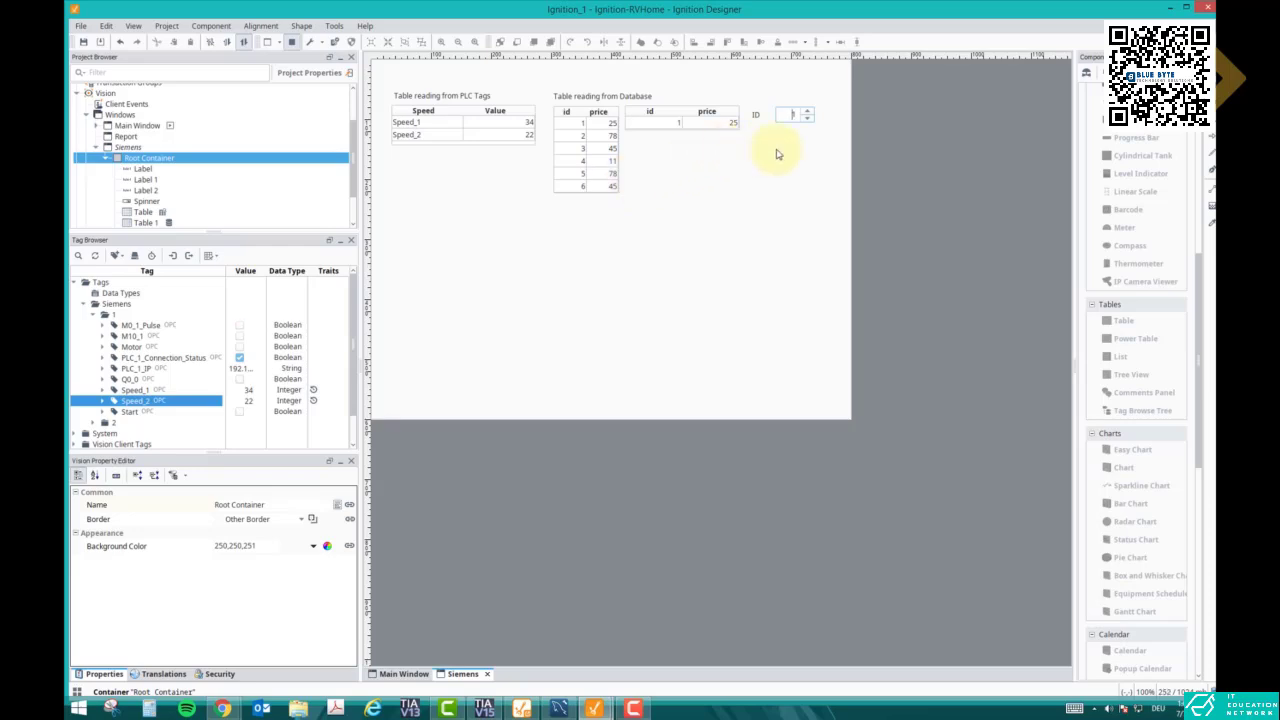
Leave the preview and move the spinner slightly closer to the ID label beside Table 2.
{"action": "left_click", "coordinate": [291, 41]}
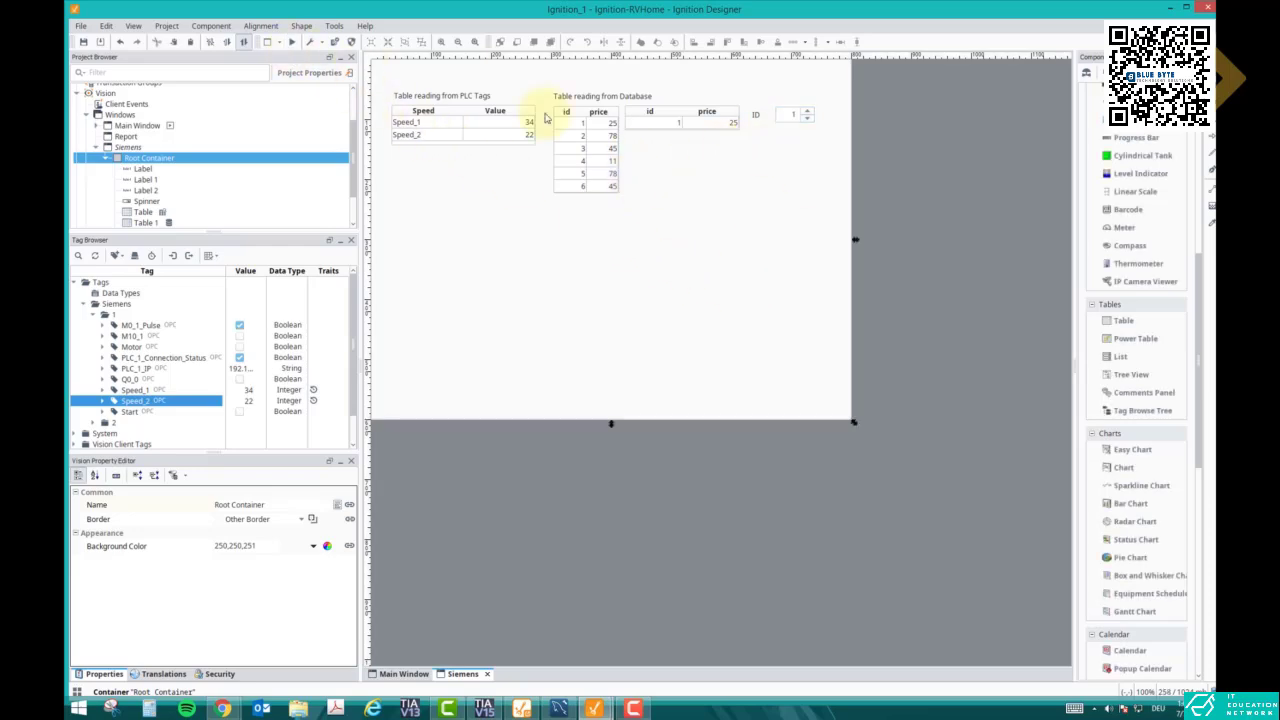
{"action": "left_click_drag", "start_coordinate": [796, 120], "coordinate": [784, 126]}
{"action": "left_click", "coordinate": [771, 163]}
Check the heading labels above the database and PLC tag tables, and preview the Siemens window again.
{"action": "left_click", "coordinate": [618, 100]}
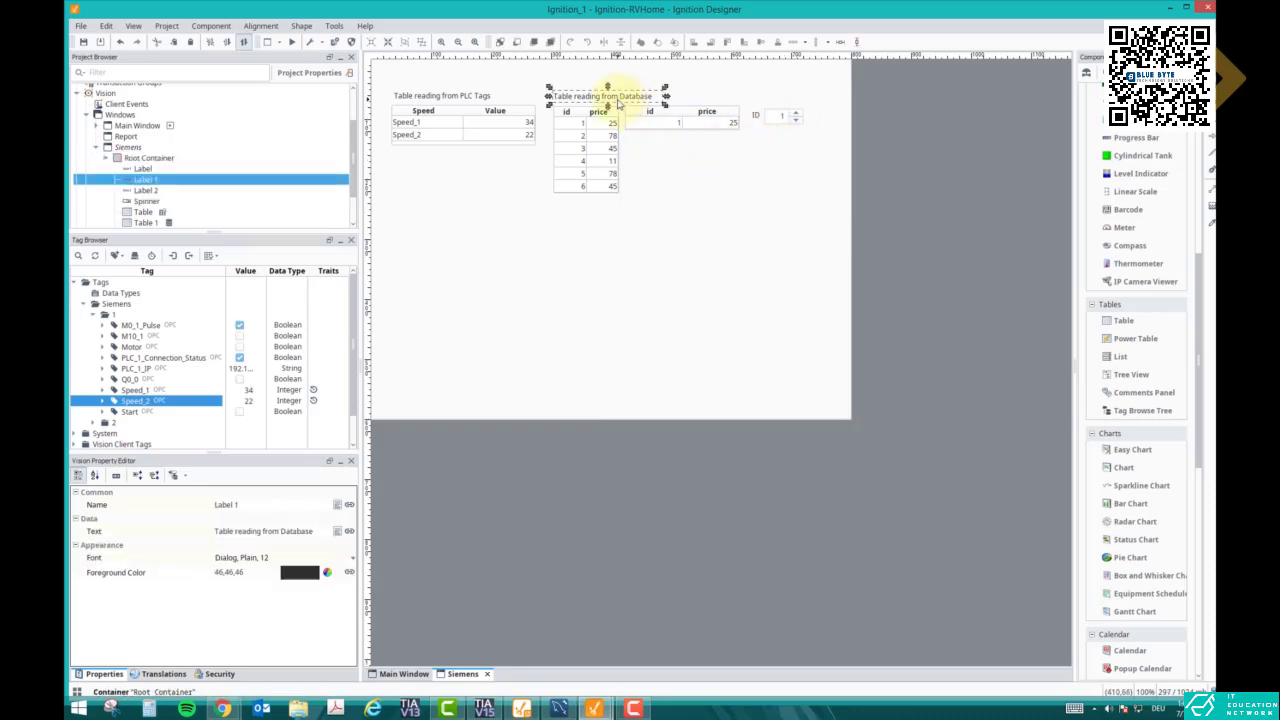
{"action": "left_click", "coordinate": [677, 177]}
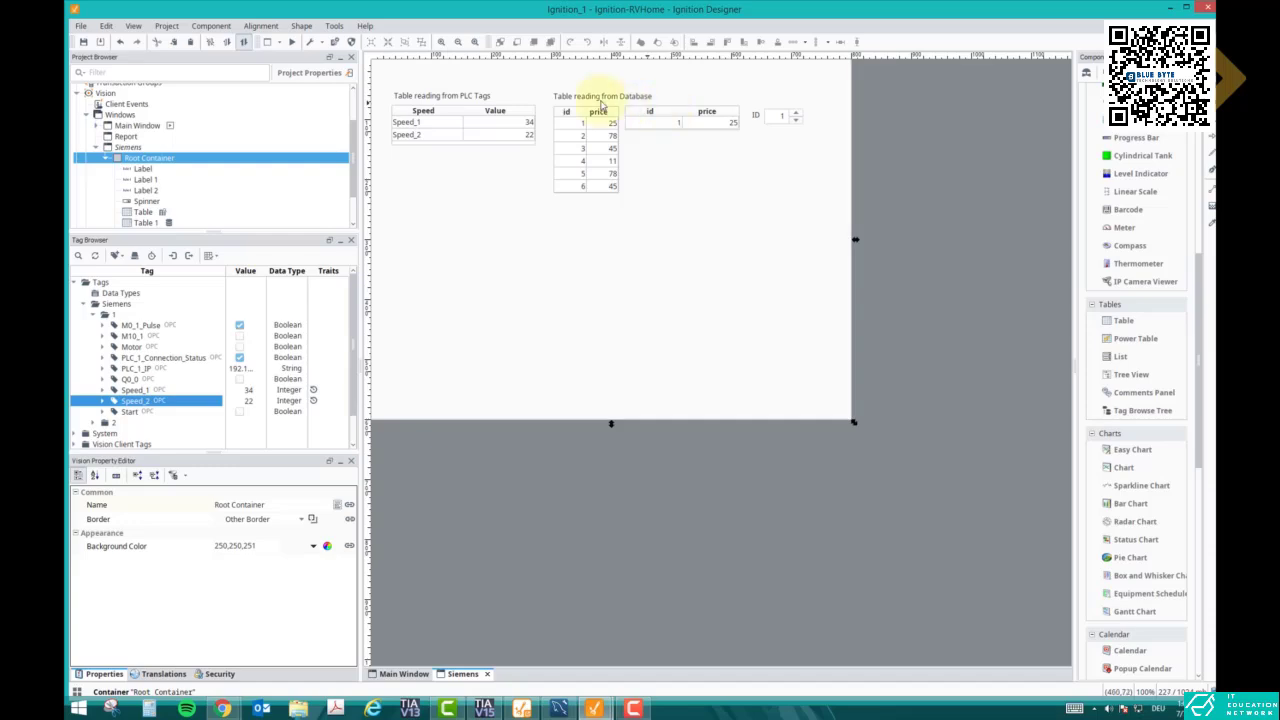
{"action": "left_click", "coordinate": [443, 95]}
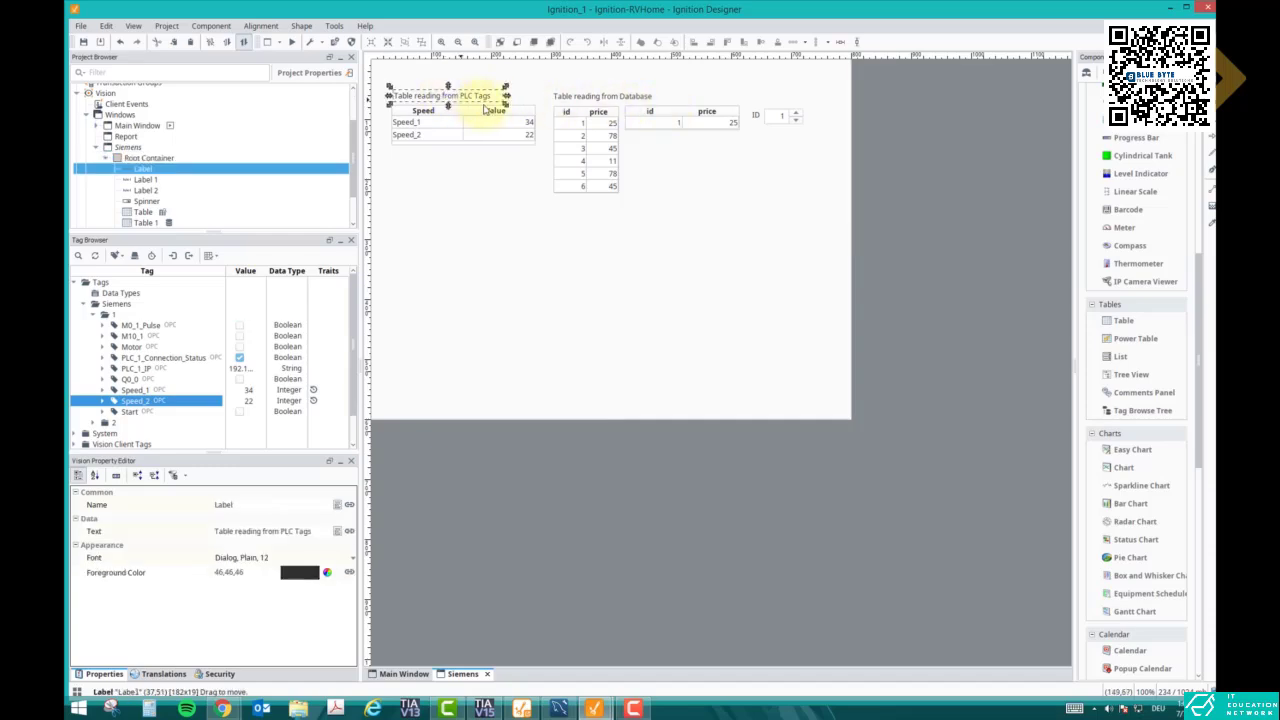
{"action": "left_click", "coordinate": [292, 44]}
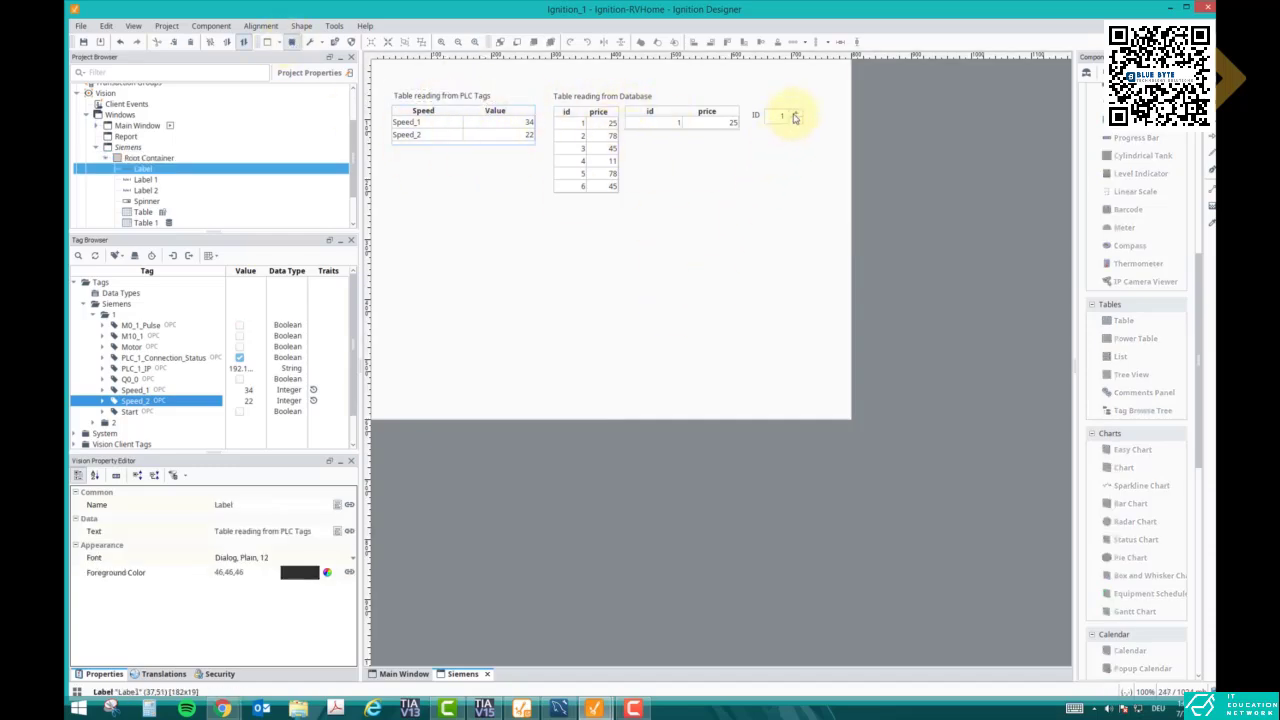